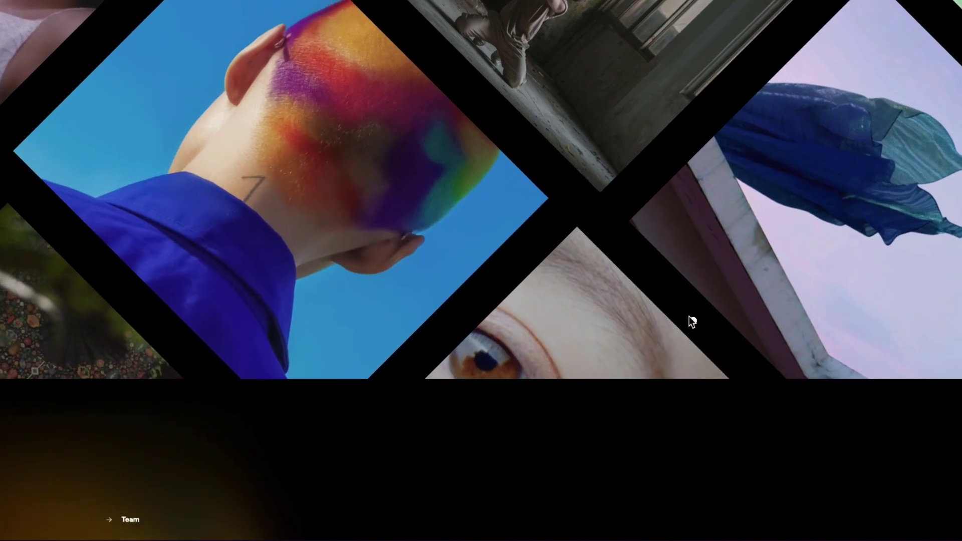
- Scroll the Elementor editor to the empty 'Drag widget here' drop area
{"action": "scroll", "coordinate": [690, 317], "scroll_direction": "up", "scroll_amount": 5}
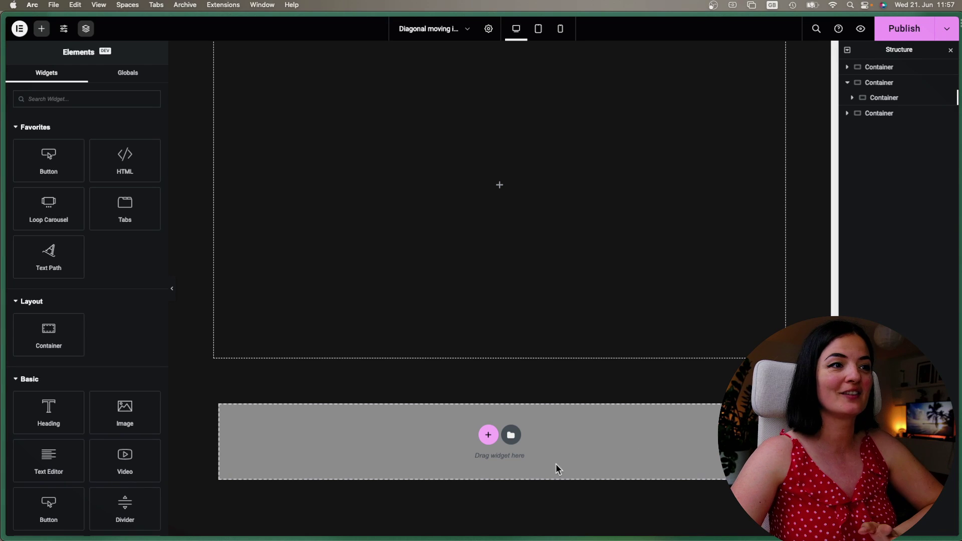
- Add a single-column container with Full Width content and a 100 vh minimum height
{"action": "left_click", "coordinate": [488, 435]}
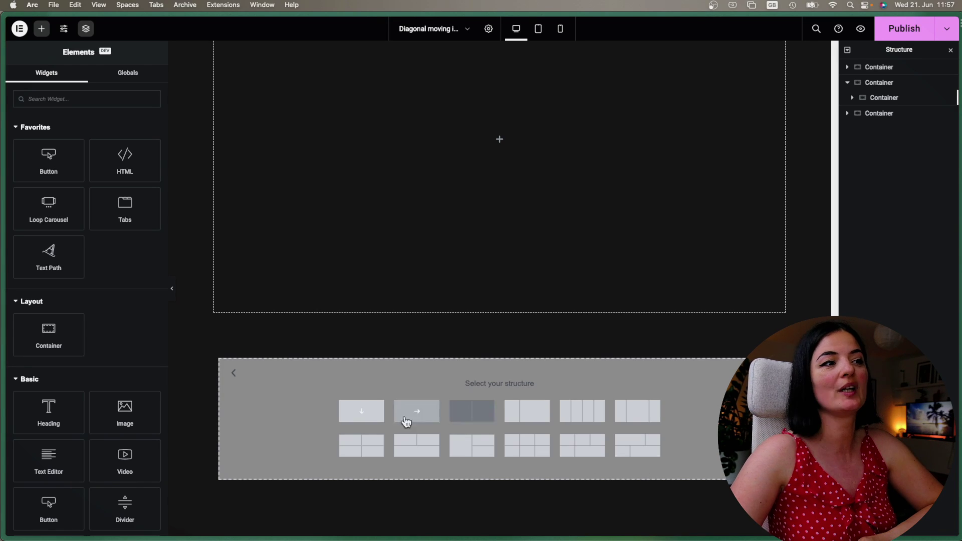
{"action": "left_click", "coordinate": [369, 404]}
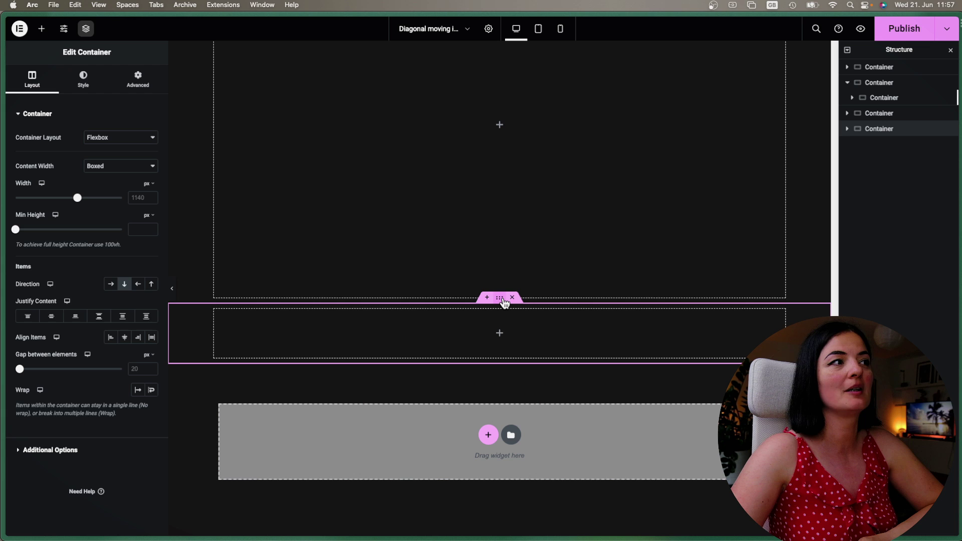
{"action": "left_click", "coordinate": [113, 166]}
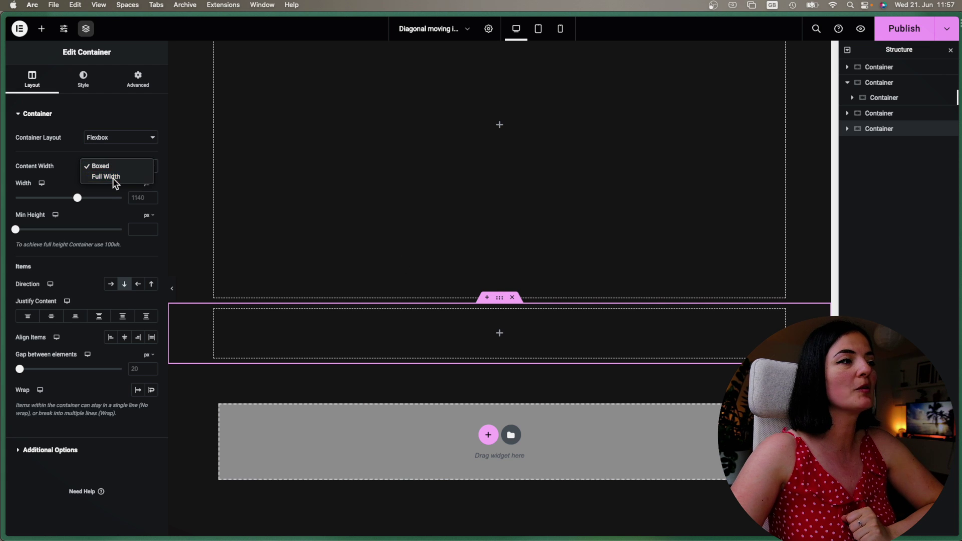
{"action": "left_click", "coordinate": [113, 178]}
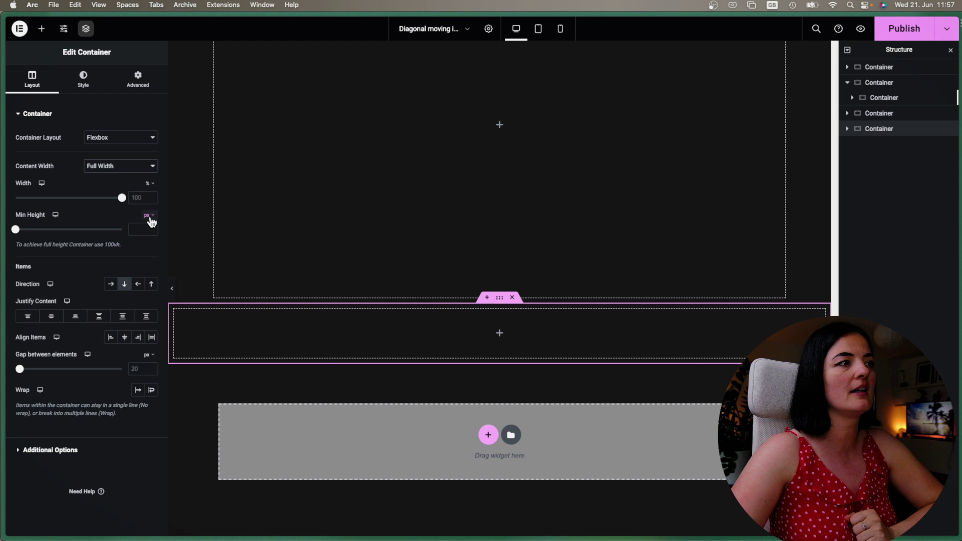
{"action": "left_click", "coordinate": [147, 259]}
{"action": "left_click", "coordinate": [136, 230]}
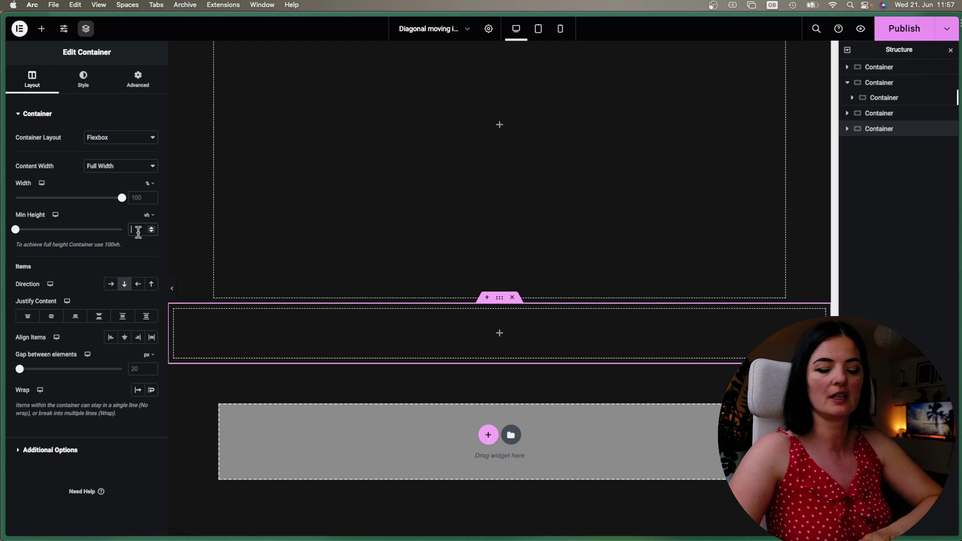
{"action": "type", "text": "100"}
{"action": "left_click", "coordinate": [135, 82]}
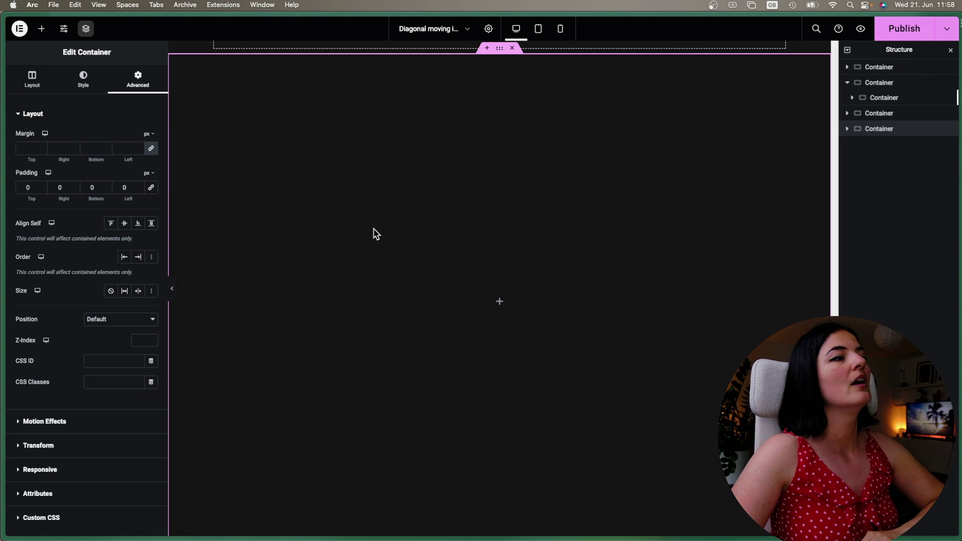
- Drag a Container into the full-height section and make it Full Width
{"action": "scroll", "coordinate": [531, 247], "scroll_direction": "up", "scroll_amount": 2}
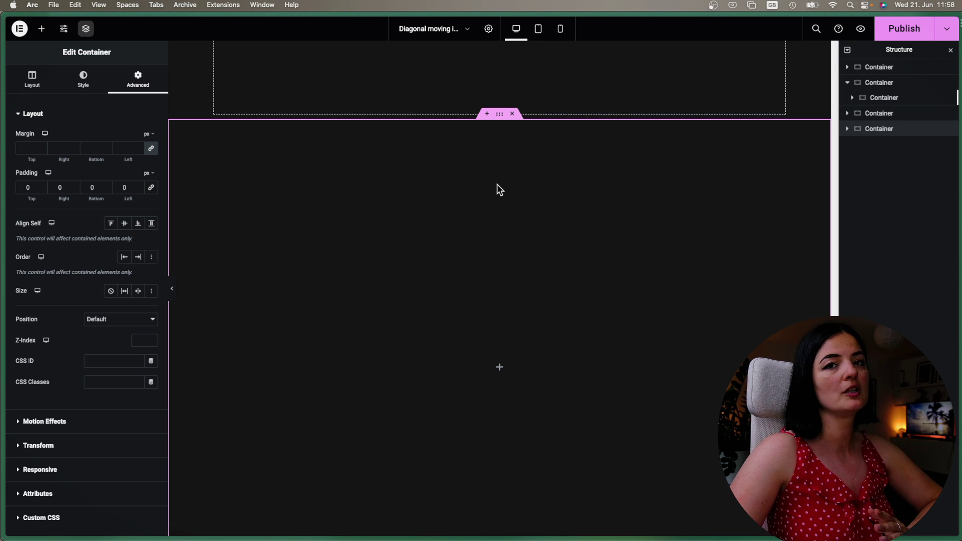
{"action": "left_click", "coordinate": [42, 28]}
{"action": "left_click_drag", "start_coordinate": [48, 334], "coordinate": [287, 308]}
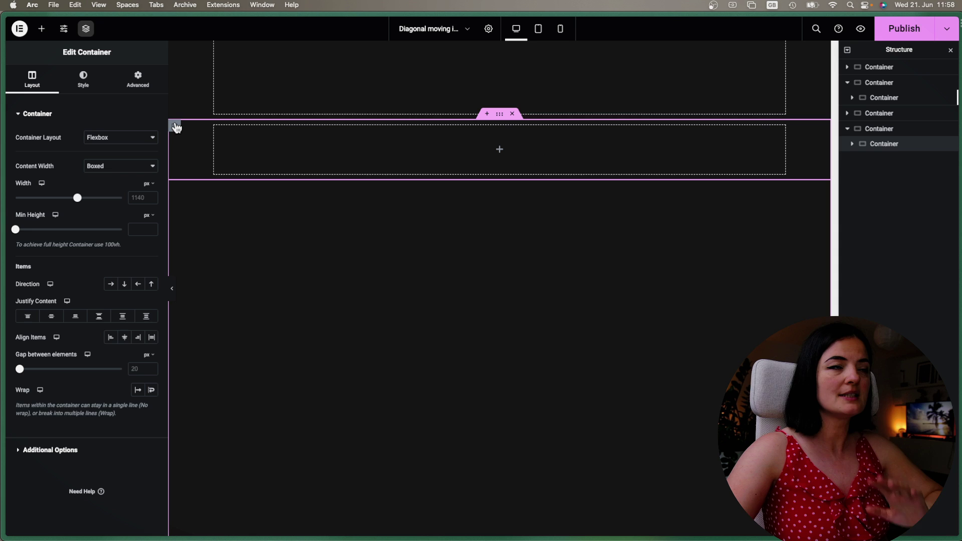
{"action": "left_click", "coordinate": [101, 161]}
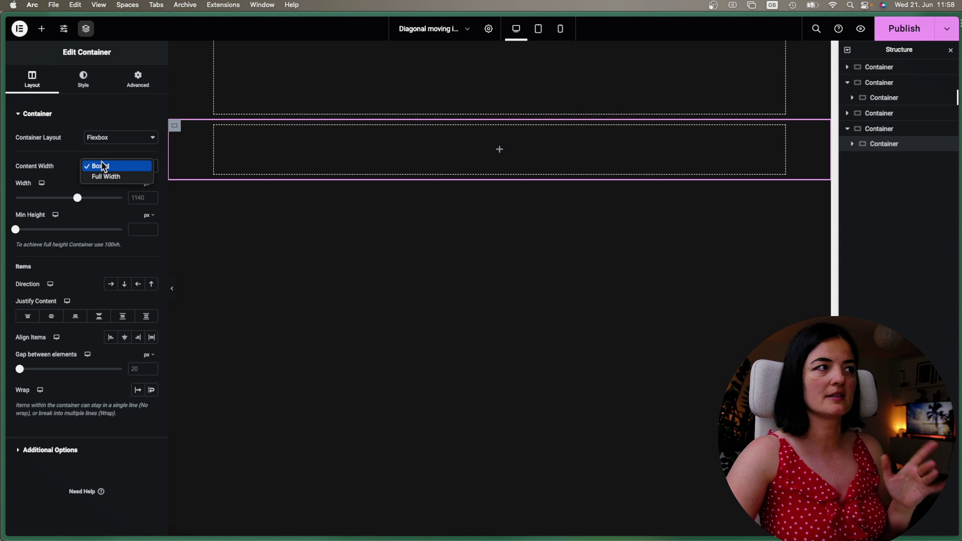
{"action": "left_click", "coordinate": [104, 174]}
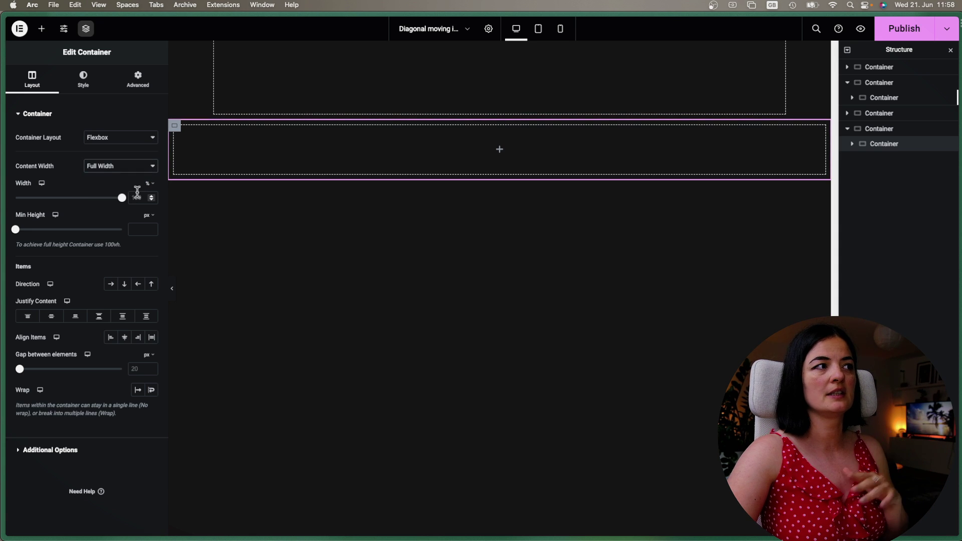
- Give the nested container a 100 vh minimum height, 150% width and Row direction
{"action": "left_click", "coordinate": [149, 217]}
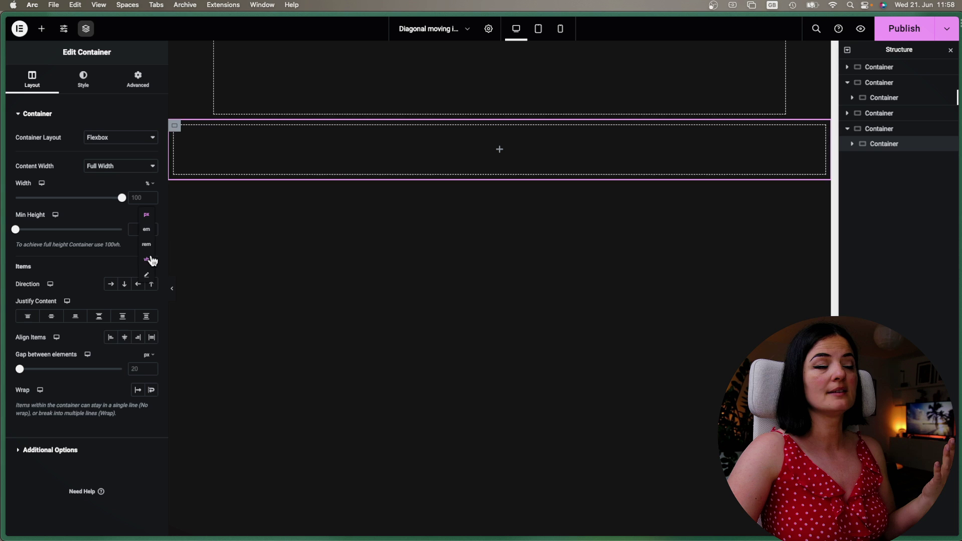
{"action": "left_click", "coordinate": [151, 261]}
{"action": "left_click", "coordinate": [137, 230]}
{"action": "type", "text": "100"}
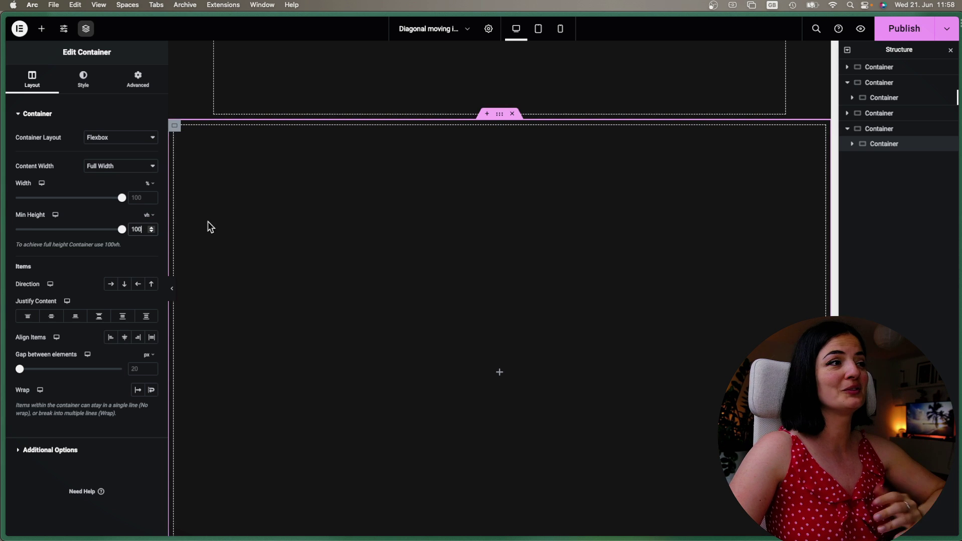
{"action": "left_click", "coordinate": [135, 198]}
{"action": "type", "text": "150"}
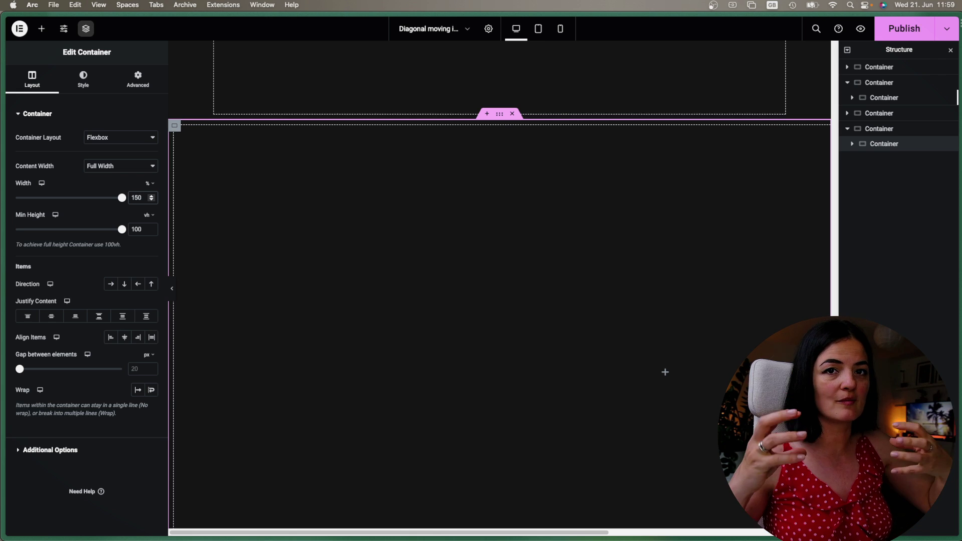
{"action": "left_click", "coordinate": [111, 285]}
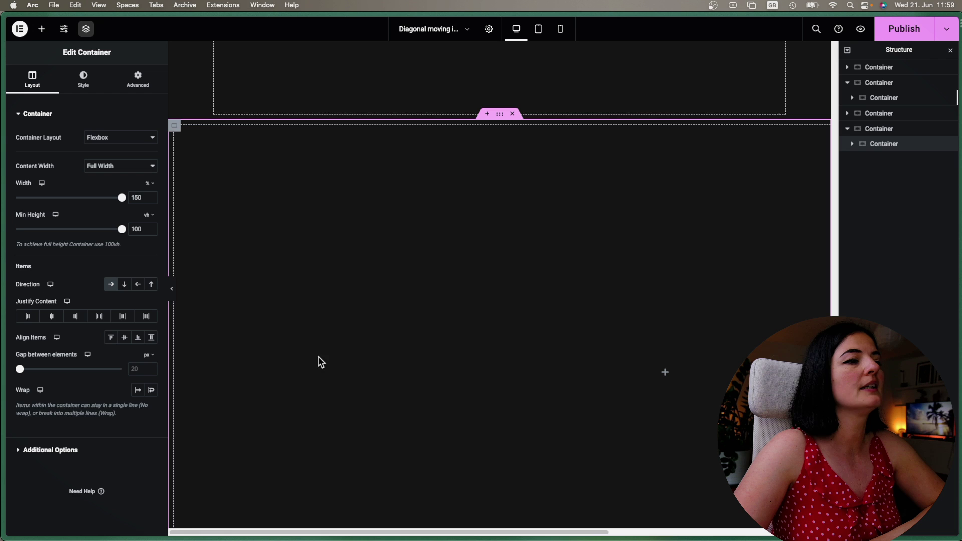
{"action": "left_click_drag", "start_coordinate": [502, 532], "coordinate": [456, 530]}
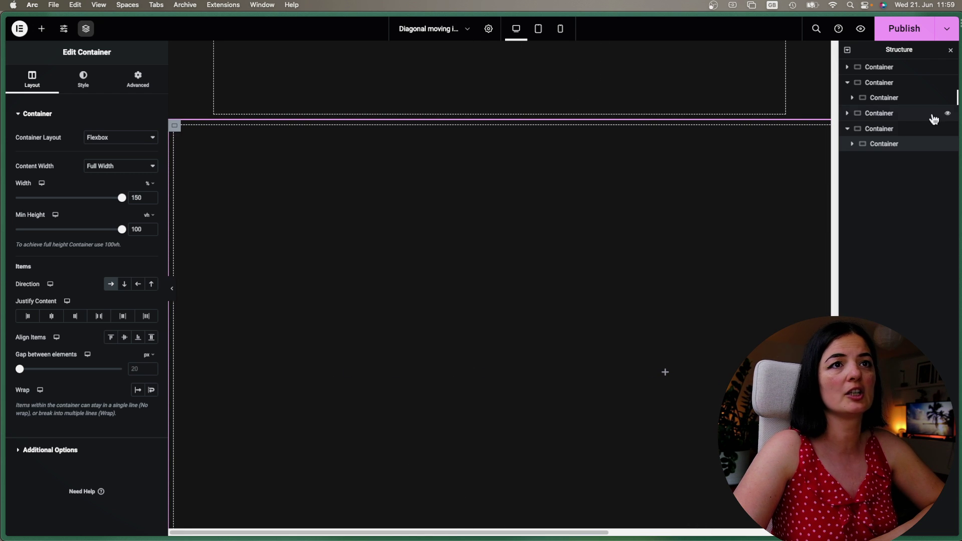
- Set the outer full-height section's Overflow to Hidden
{"action": "left_click", "coordinate": [891, 132]}
{"action": "left_click", "coordinate": [33, 81]}
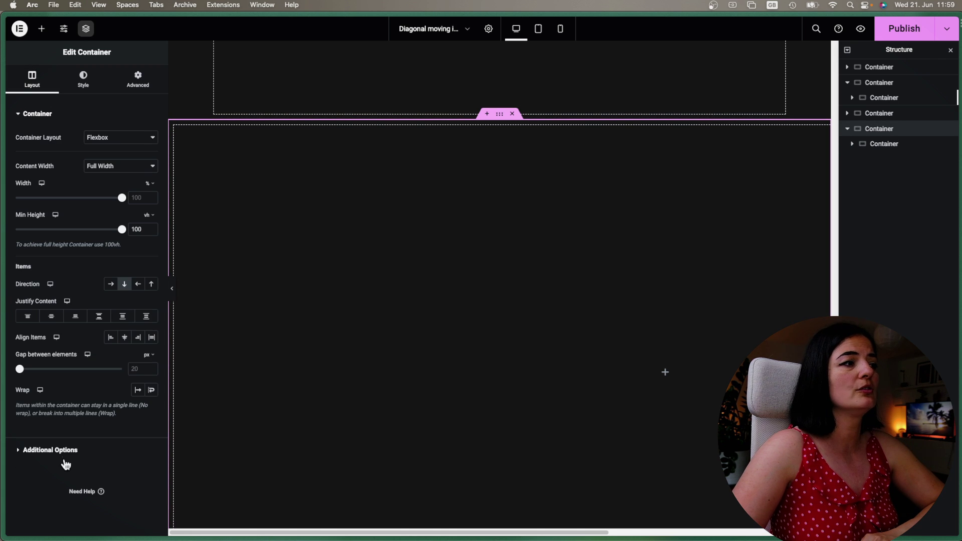
{"action": "left_click", "coordinate": [50, 450]}
{"action": "left_click", "coordinate": [124, 163]}
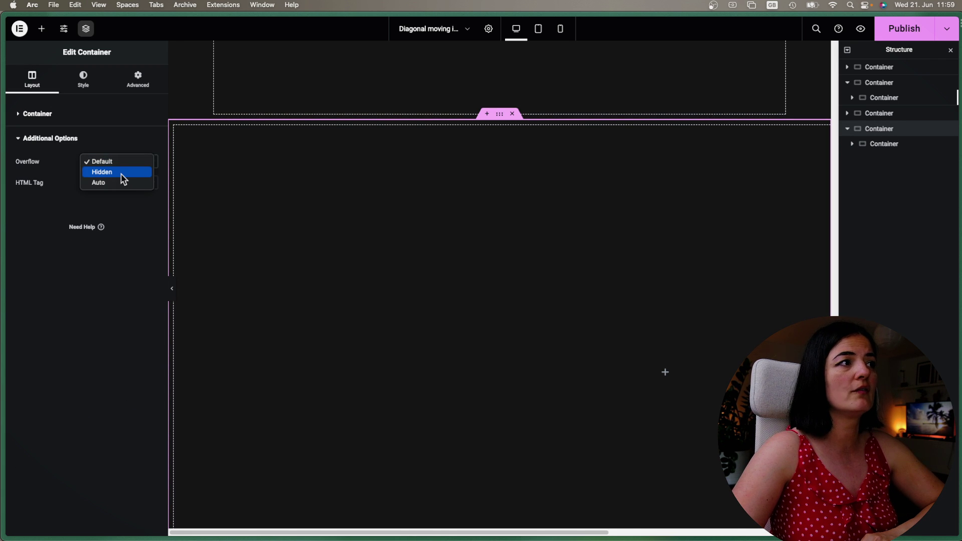
{"action": "left_click", "coordinate": [121, 173]}
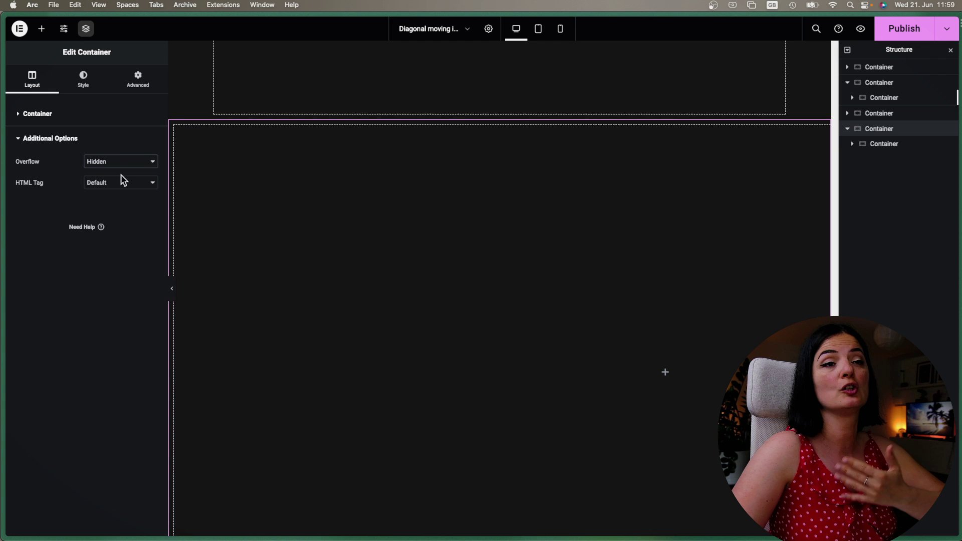
{"action": "scroll", "coordinate": [522, 315], "scroll_direction": "down", "scroll_amount": 2}
{"action": "scroll", "coordinate": [522, 314], "scroll_direction": "down", "scroll_amount": 1}
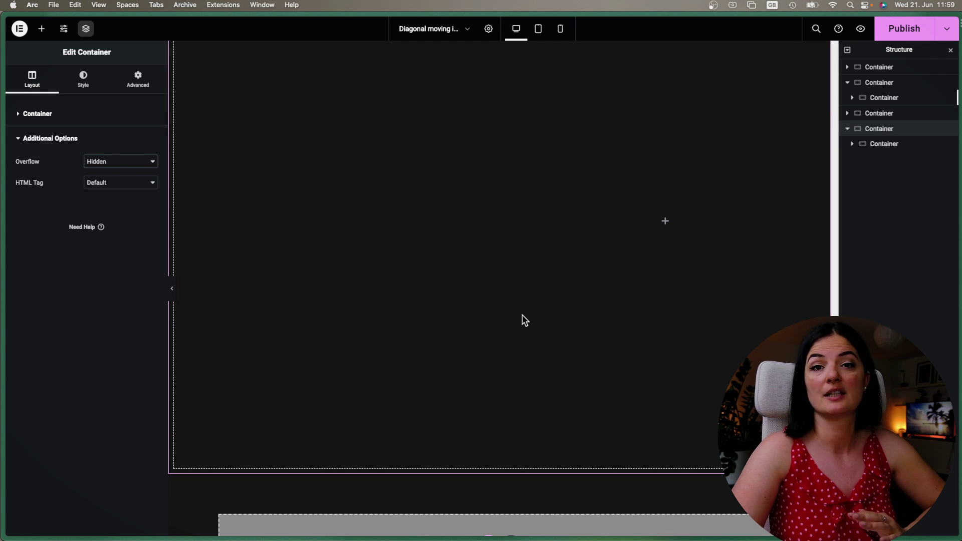
{"action": "scroll", "coordinate": [522, 315], "scroll_direction": "down", "scroll_amount": 5}
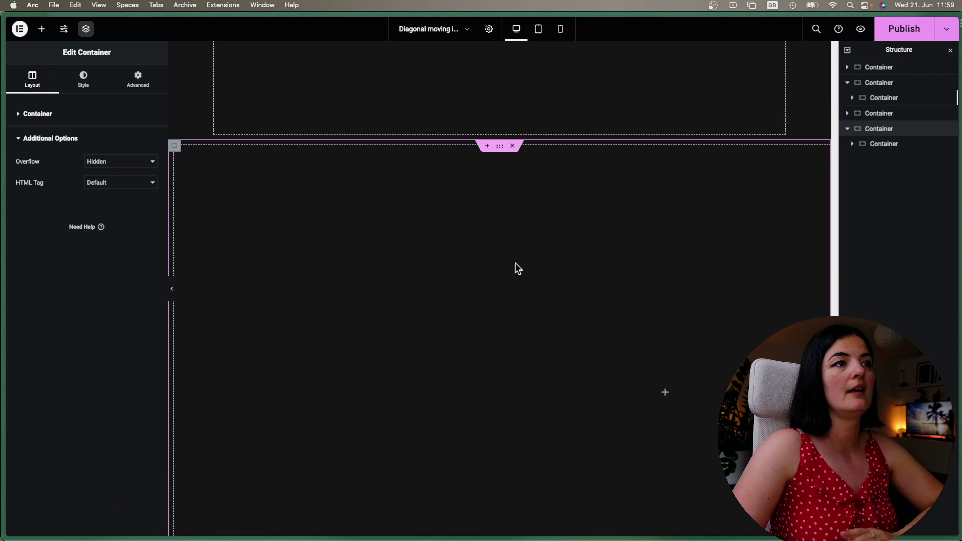
- Set the 150%-wide inner container's padding to 0 on every side
{"action": "left_click", "coordinate": [884, 145]}
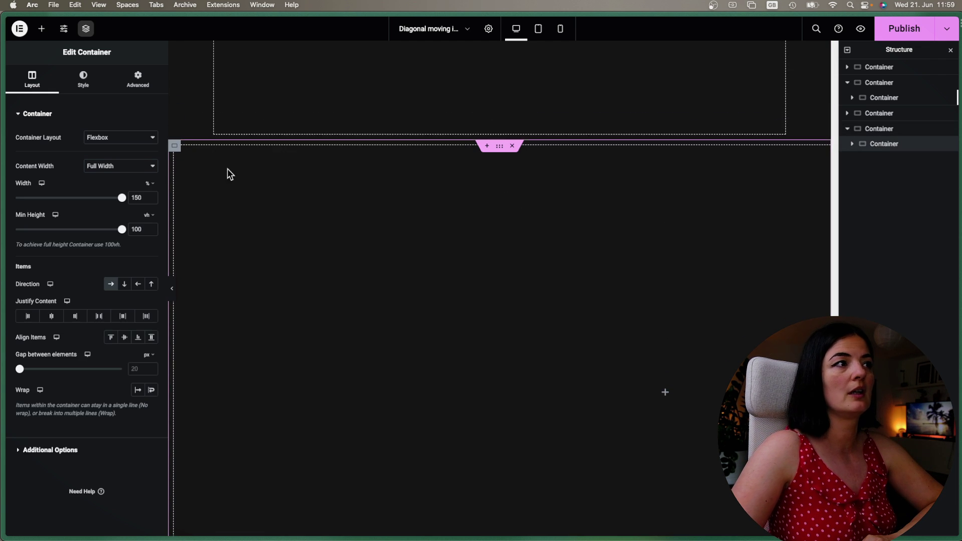
{"action": "left_click", "coordinate": [144, 80]}
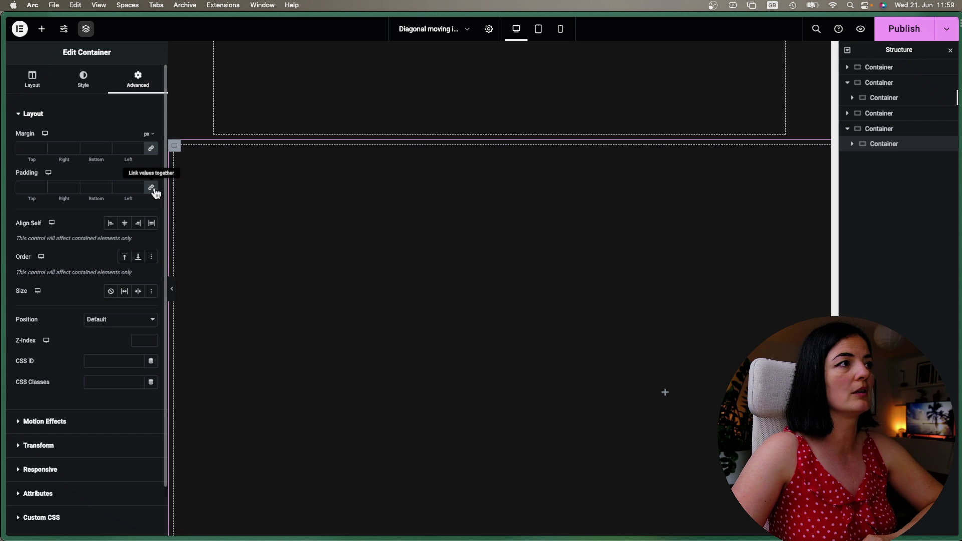
{"action": "left_click", "coordinate": [151, 187]}
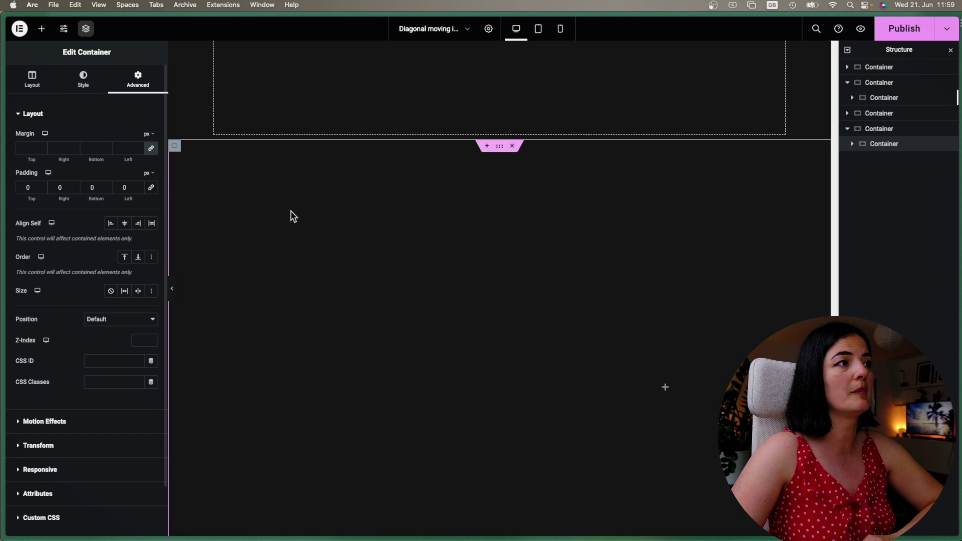
{"action": "scroll", "coordinate": [526, 283], "scroll_direction": "down", "scroll_amount": 2}
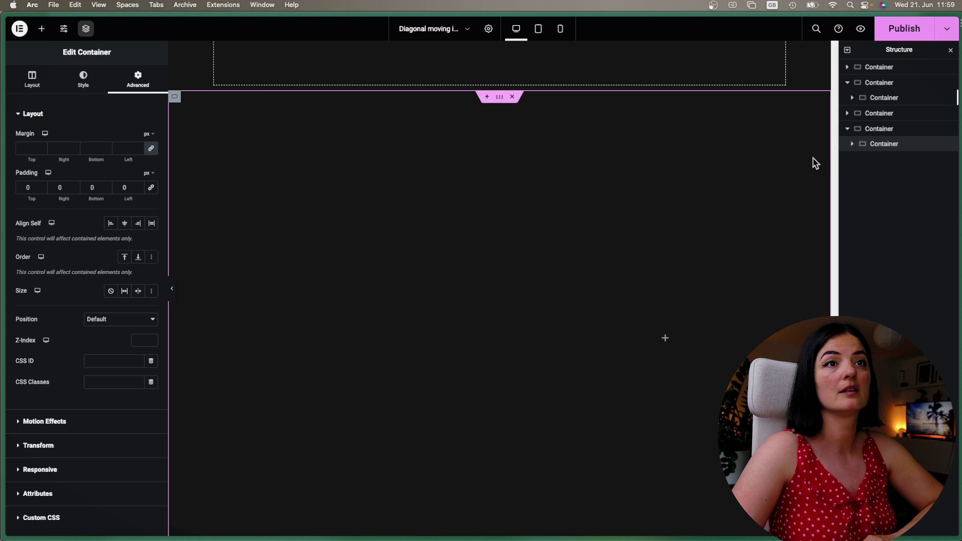
- Add a Full Width container inside the wide row, narrowed to about 50% width
{"action": "left_click", "coordinate": [42, 29]}
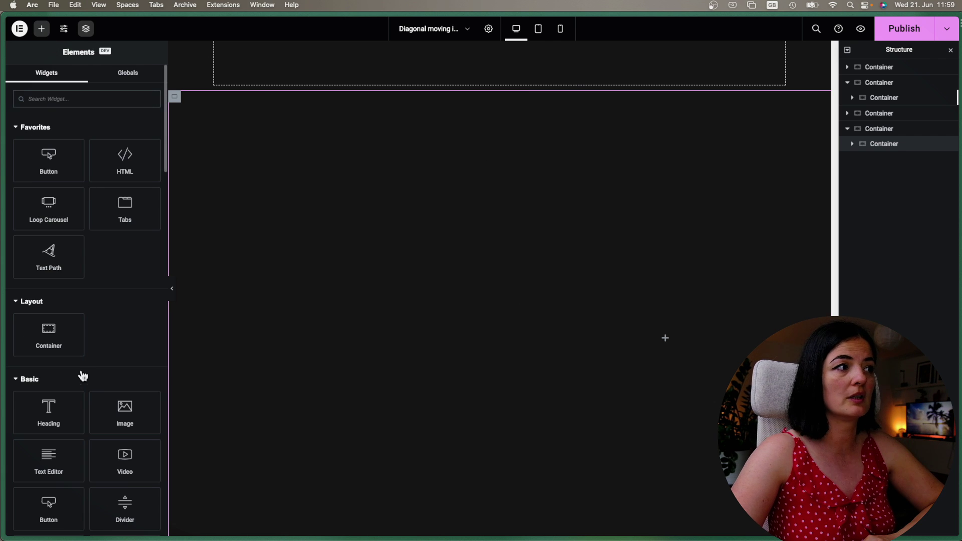
{"action": "left_click_drag", "start_coordinate": [49, 331], "coordinate": [344, 273]}
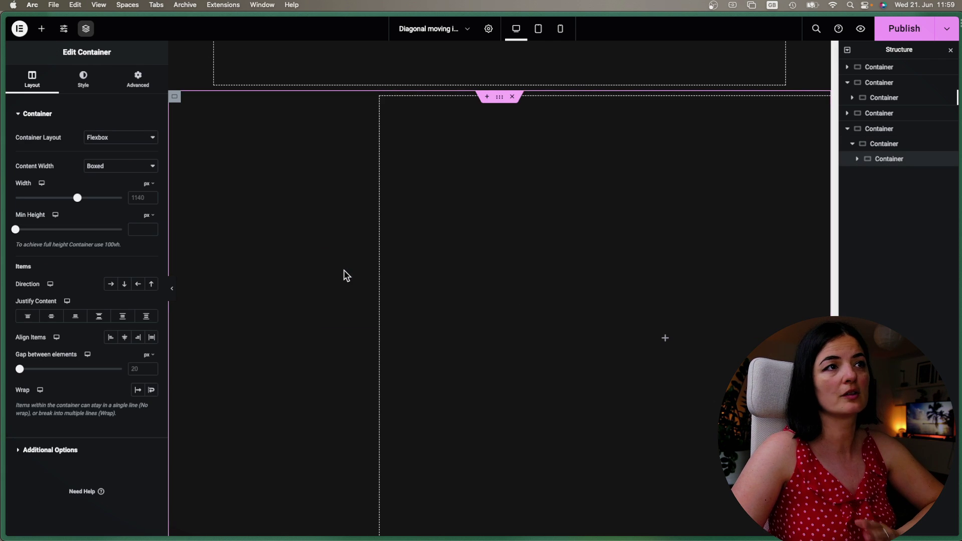
{"action": "left_click", "coordinate": [120, 168]}
{"action": "left_click", "coordinate": [117, 176]}
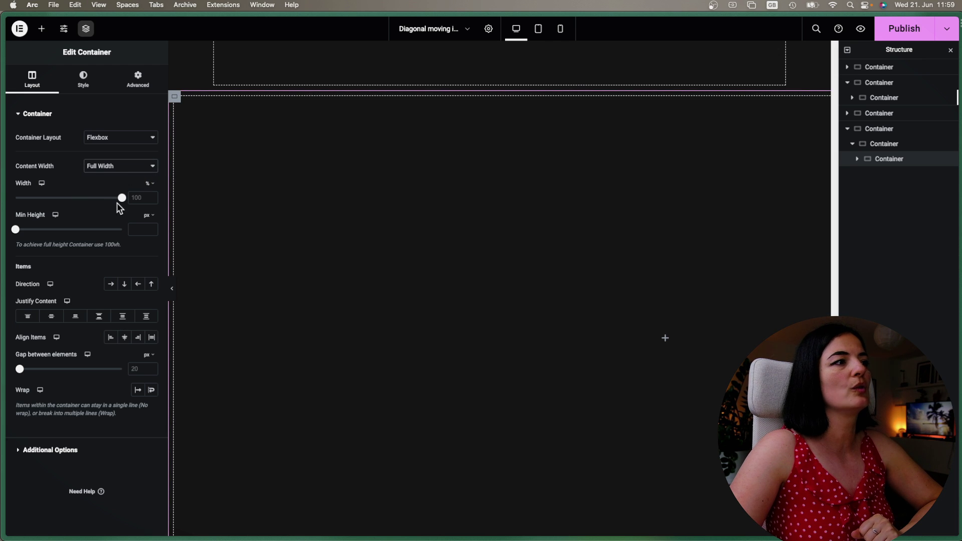
{"action": "left_click_drag", "start_coordinate": [122, 199], "coordinate": [68, 206]}
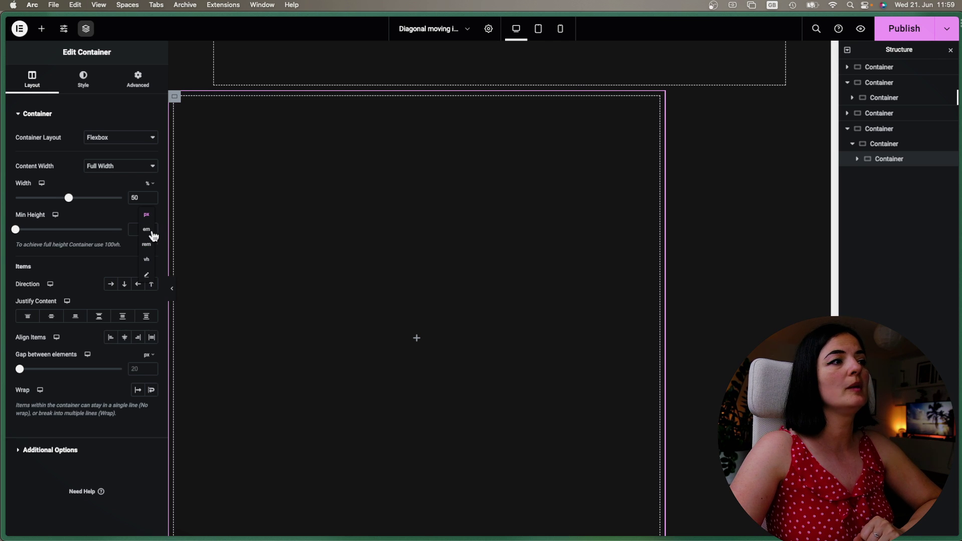
- Give the new container a 100 vh minimum height, Column direction and zero padding
{"action": "left_click", "coordinate": [149, 264]}
{"action": "left_click", "coordinate": [136, 229]}
{"action": "type", "text": "100"}
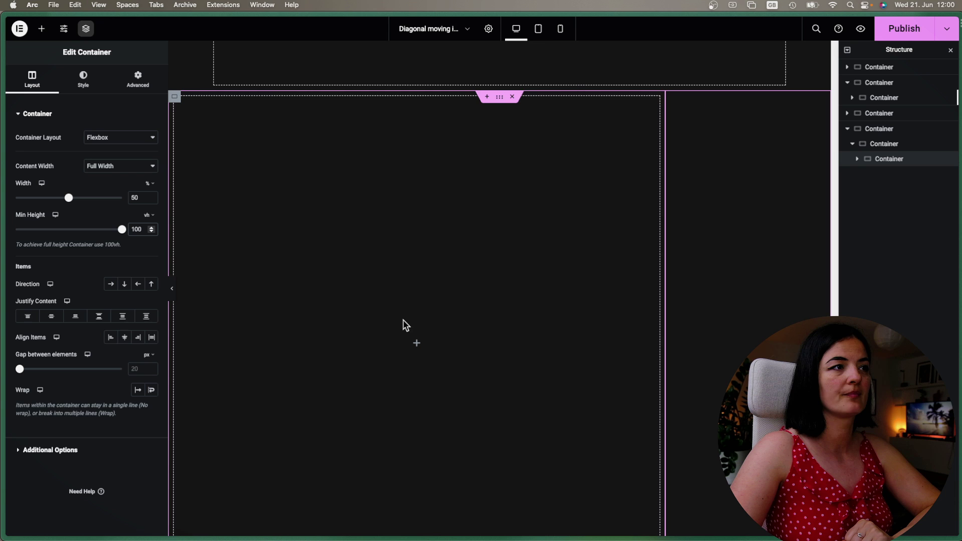
{"action": "left_click", "coordinate": [126, 284]}
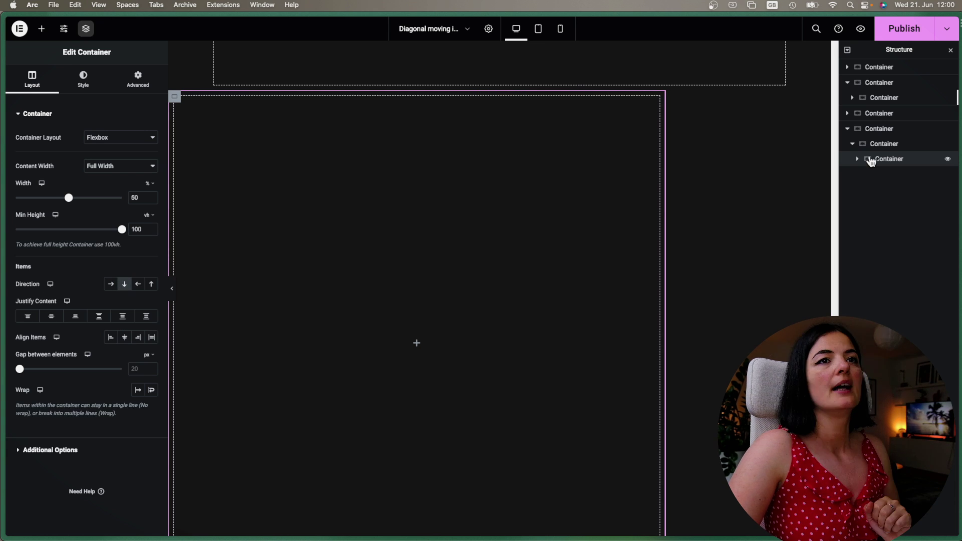
{"action": "left_click", "coordinate": [155, 82]}
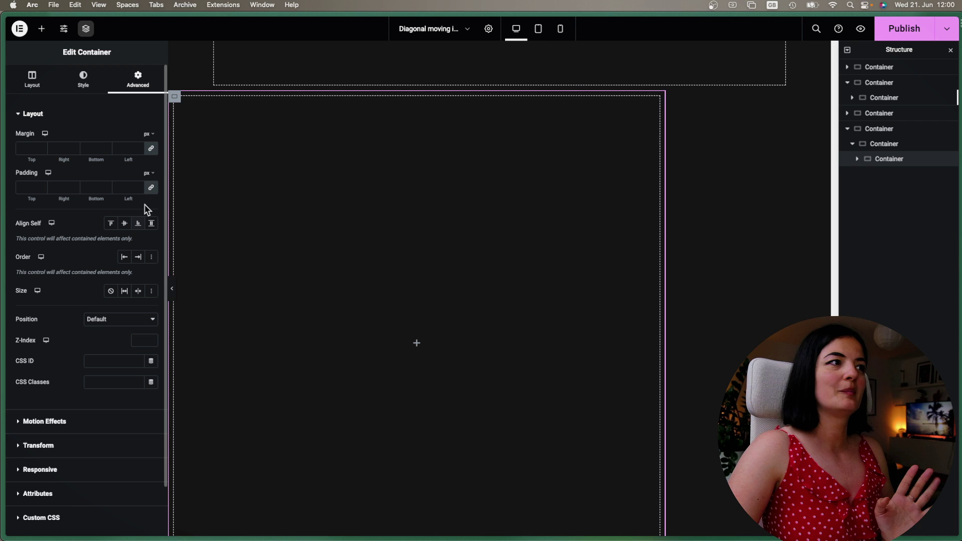
{"action": "left_click", "coordinate": [151, 187]}
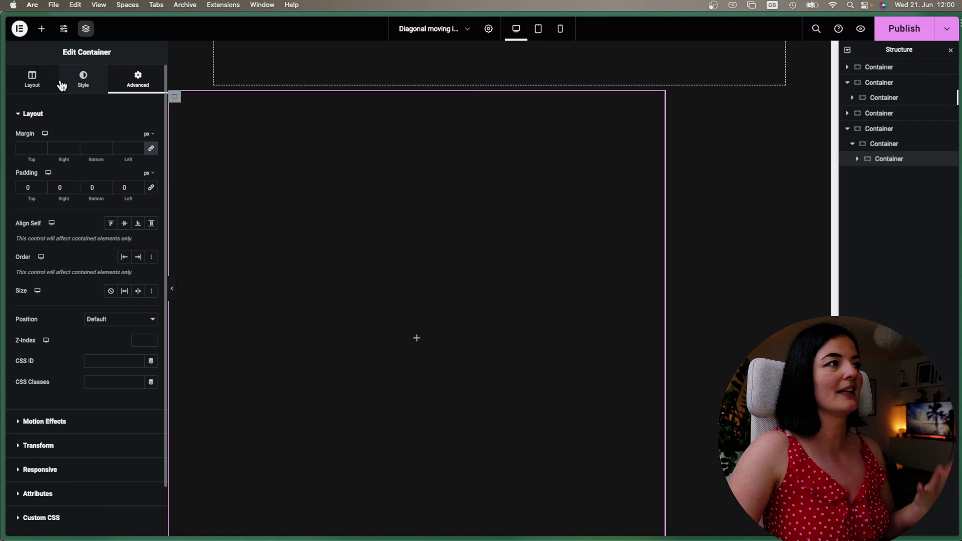
{"action": "left_click", "coordinate": [42, 28]}
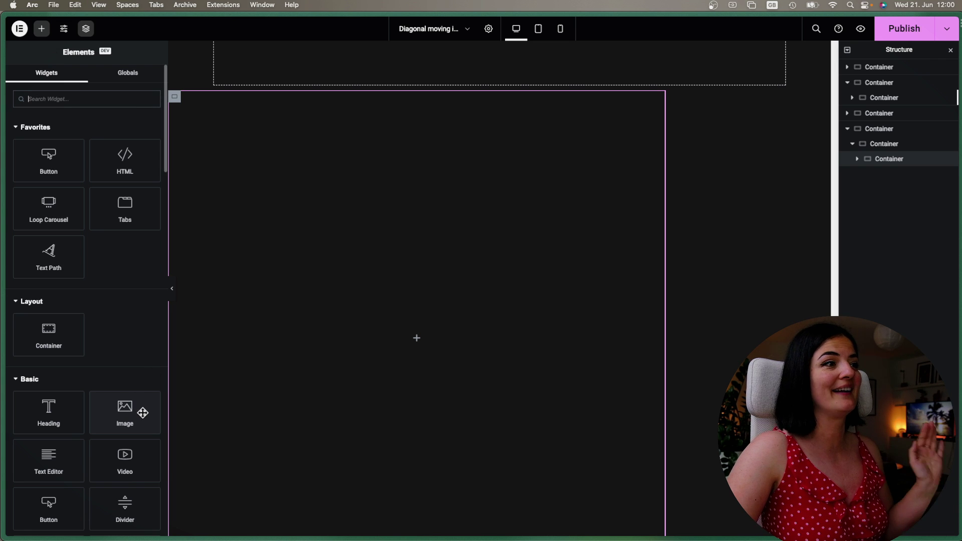
- Add an Image widget to the column showing the green arch photo from the Media Library
{"action": "left_click_drag", "start_coordinate": [136, 410], "coordinate": [279, 318]}
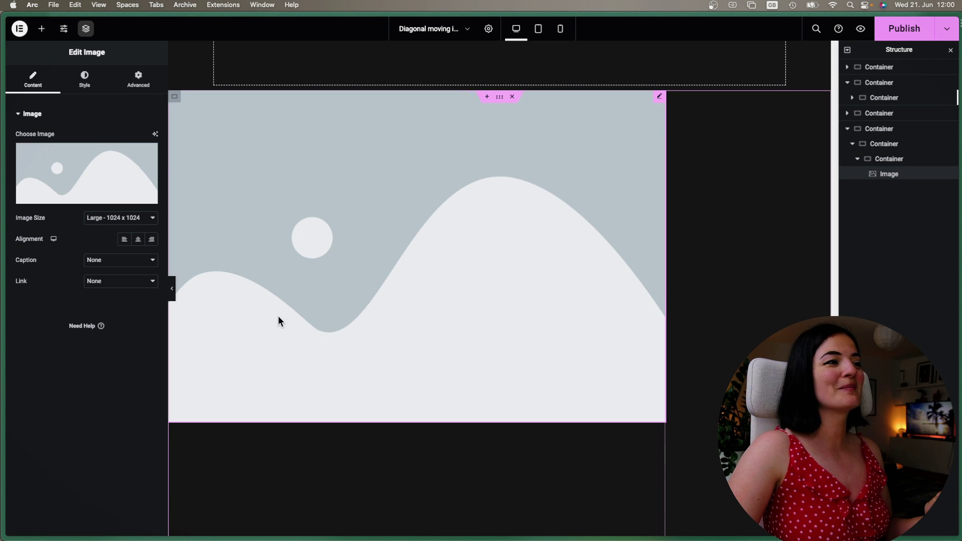
{"action": "left_click", "coordinate": [119, 137]}
{"action": "scroll", "coordinate": [688, 247], "scroll_direction": "down", "scroll_amount": 3}
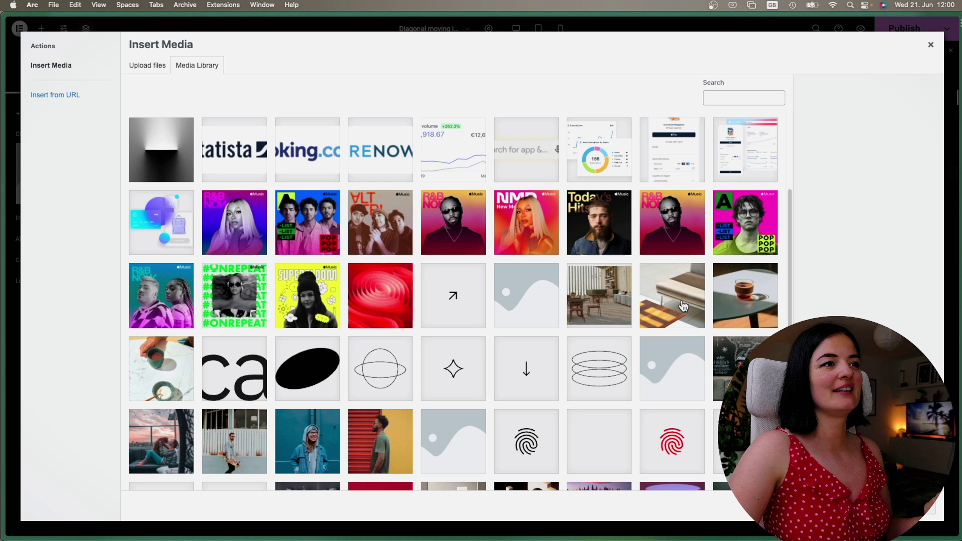
{"action": "scroll", "coordinate": [679, 309], "scroll_direction": "down", "scroll_amount": 4}
{"action": "left_click", "coordinate": [546, 328]}
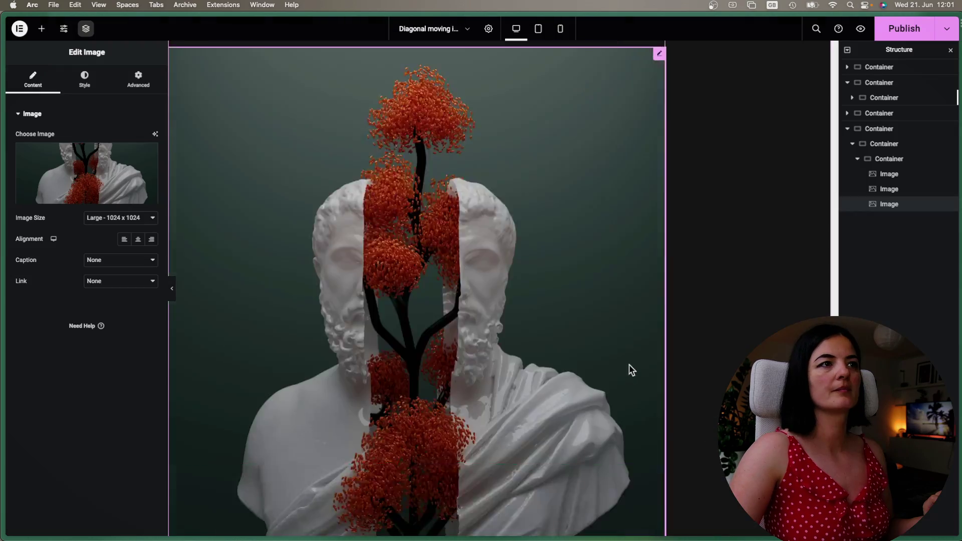
{"action": "scroll", "coordinate": [629, 365], "scroll_direction": "down", "scroll_amount": 5}
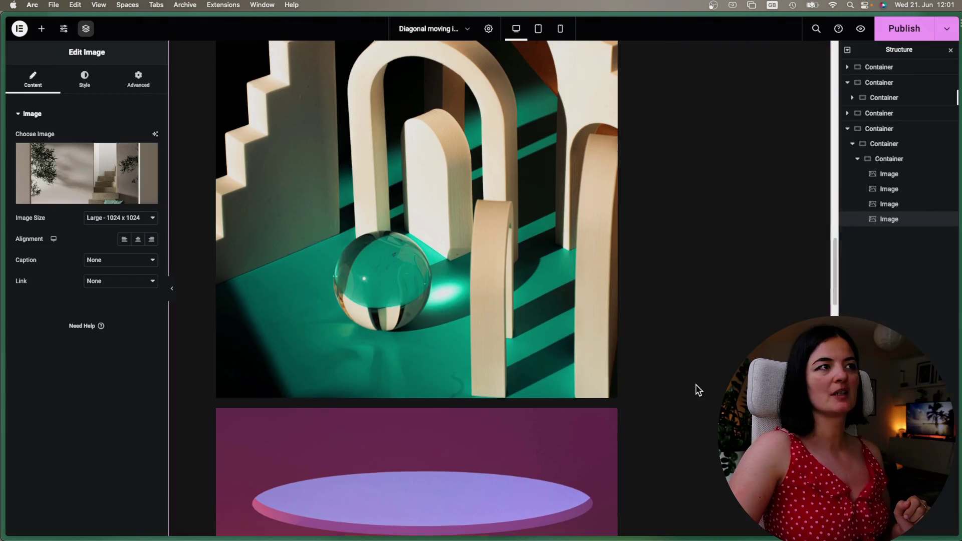
- Duplicate the image column and set the copy's image to the red and blue 3D picture
{"action": "left_click", "coordinate": [874, 167]}
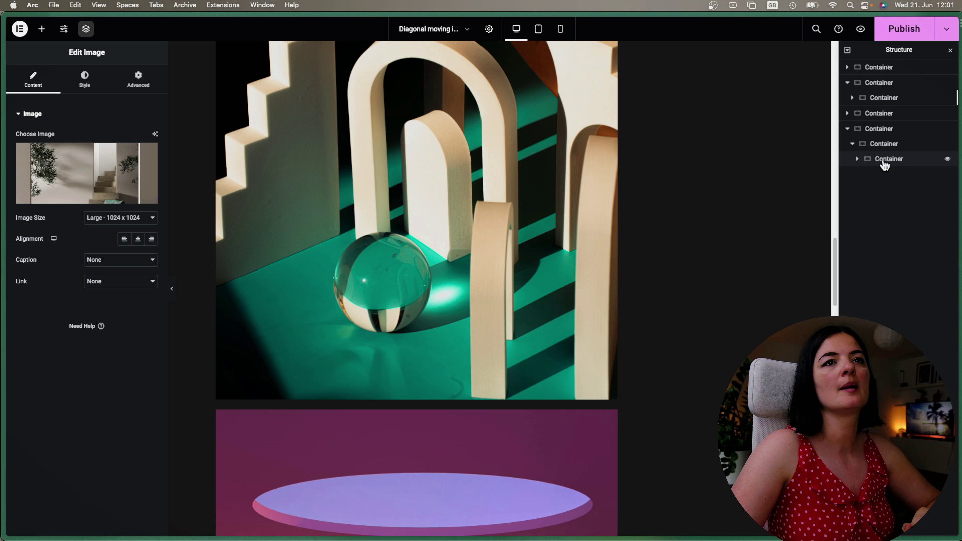
{"action": "right_click", "coordinate": [884, 160]}
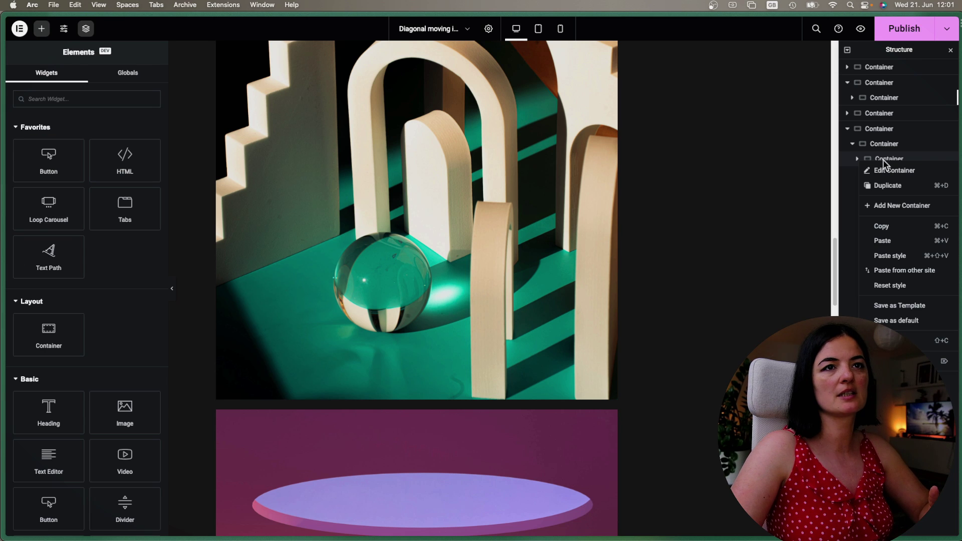
{"action": "left_click", "coordinate": [890, 187]}
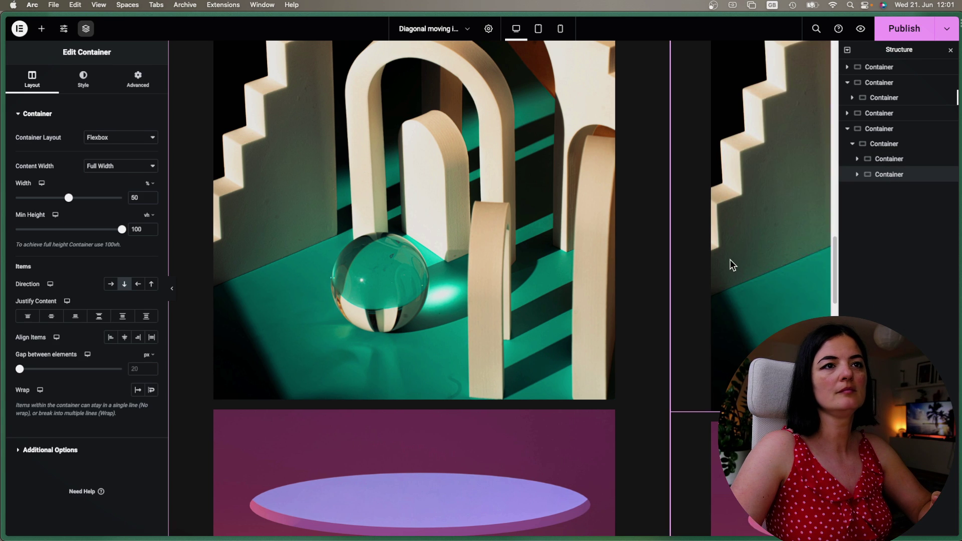
{"action": "left_click", "coordinate": [476, 296]}
{"action": "left_click", "coordinate": [131, 200]}
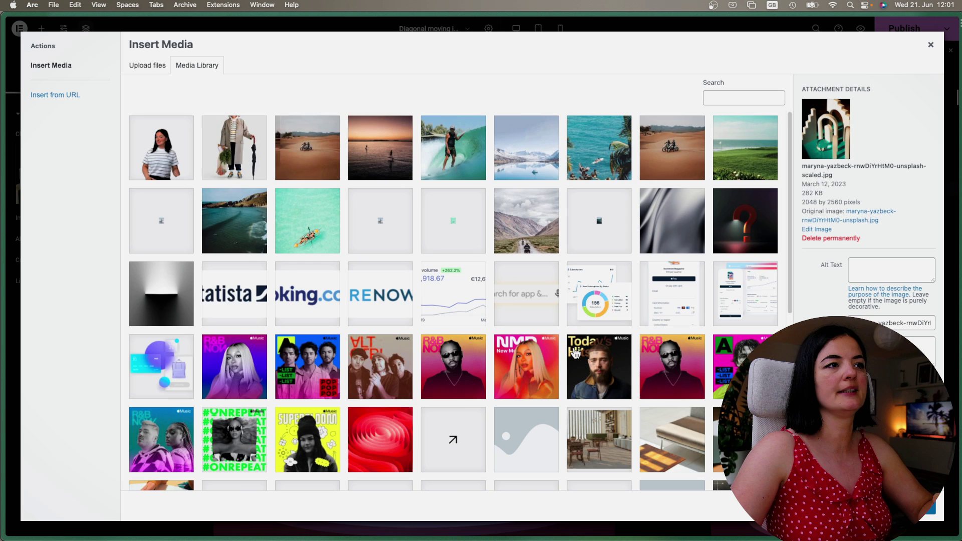
{"action": "scroll", "coordinate": [464, 376], "scroll_direction": "down", "scroll_amount": 5}
{"action": "scroll", "coordinate": [465, 376], "scroll_direction": "down", "scroll_amount": 2}
{"action": "left_click", "coordinate": [397, 358]}
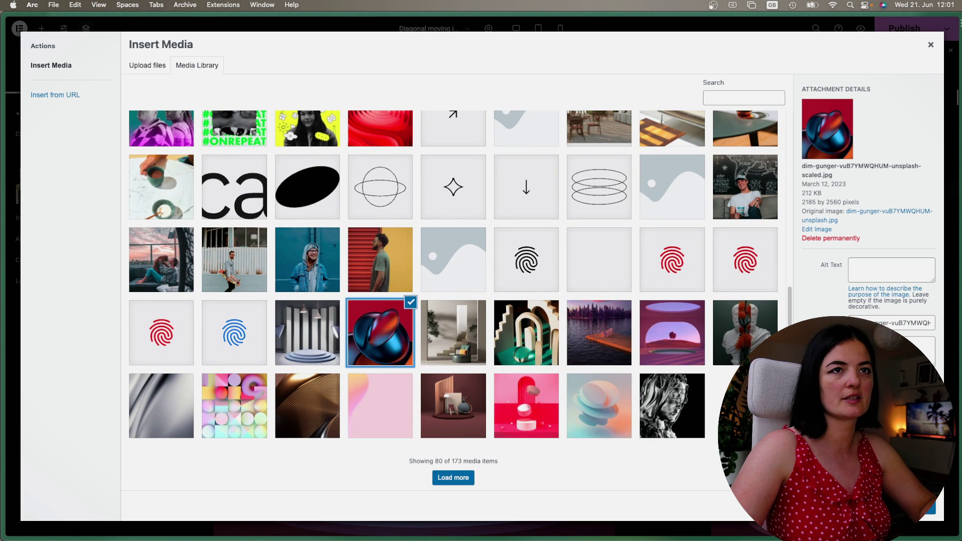
- Swap in gray podium, green arches, chair room, pink landscape and pink cylinder images, then duplicate the column
{"action": "left_click", "coordinate": [314, 335]}
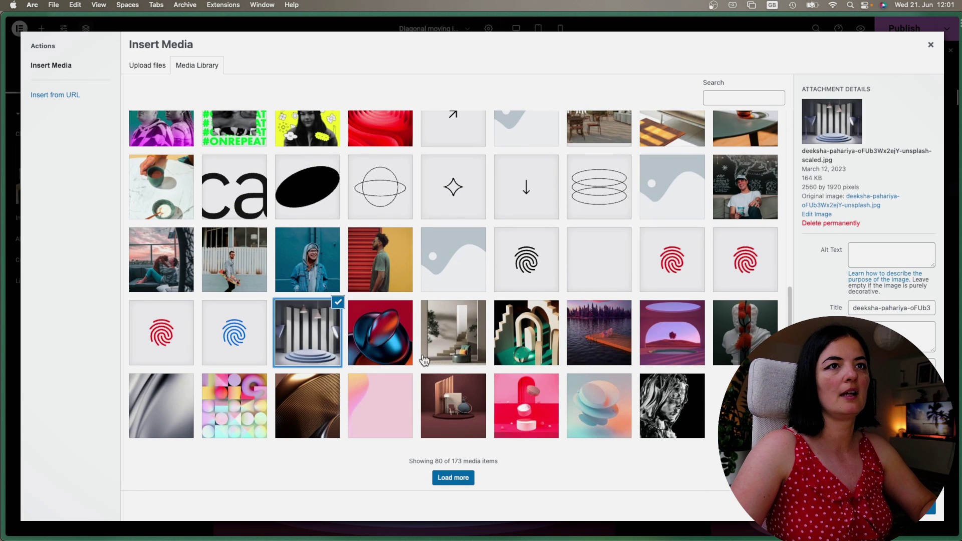
{"action": "left_click", "coordinate": [532, 354]}
{"action": "left_click", "coordinate": [478, 415]}
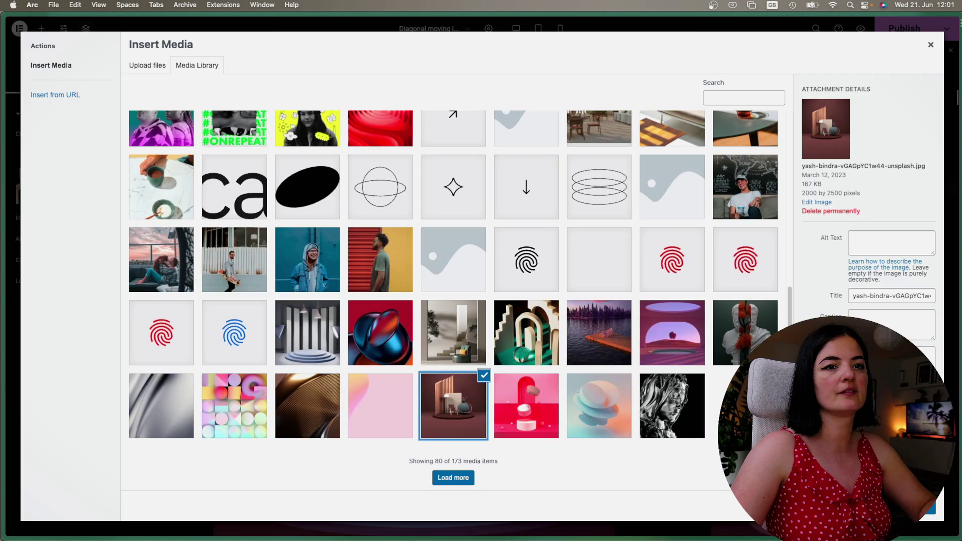
{"action": "left_click", "coordinate": [671, 346]}
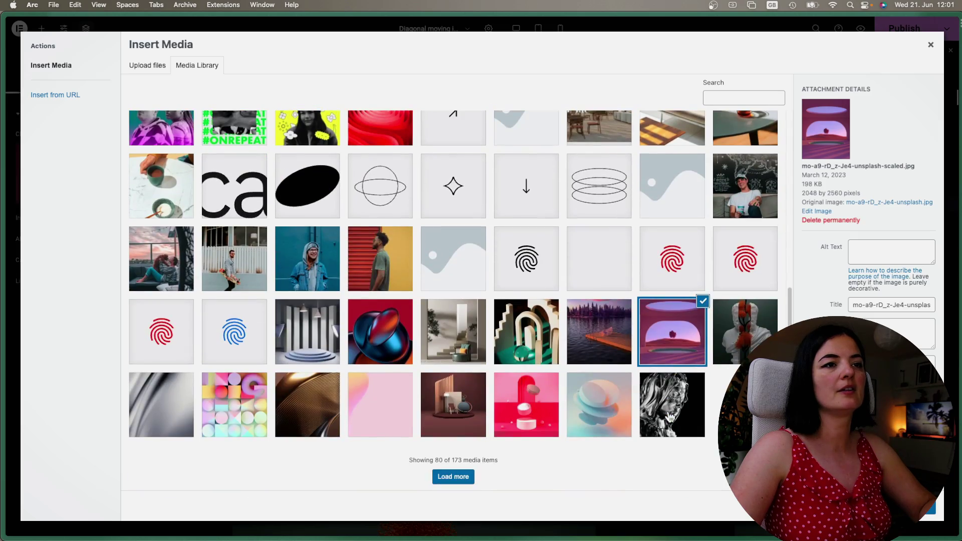
{"action": "left_click", "coordinate": [534, 415]}
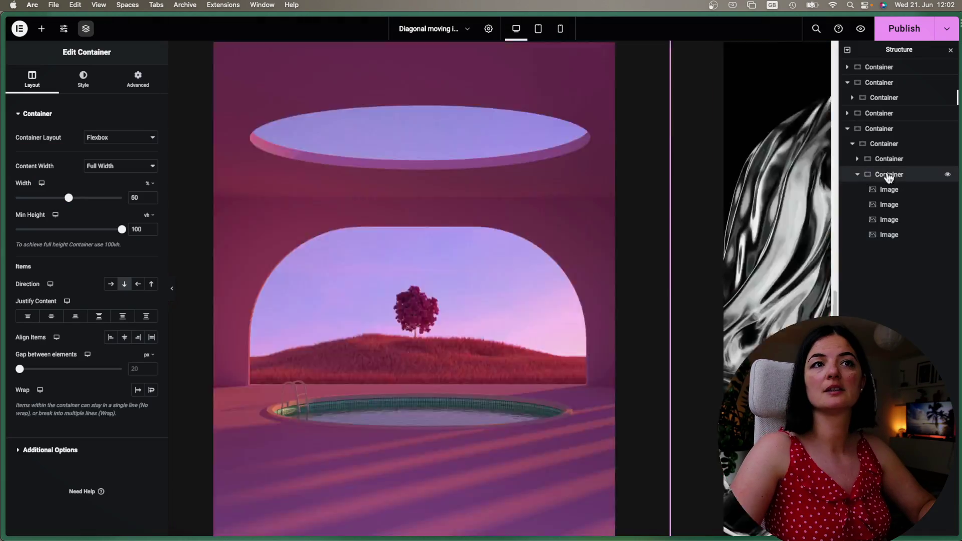
{"action": "right_click", "coordinate": [887, 171]}
{"action": "left_click", "coordinate": [891, 197]}
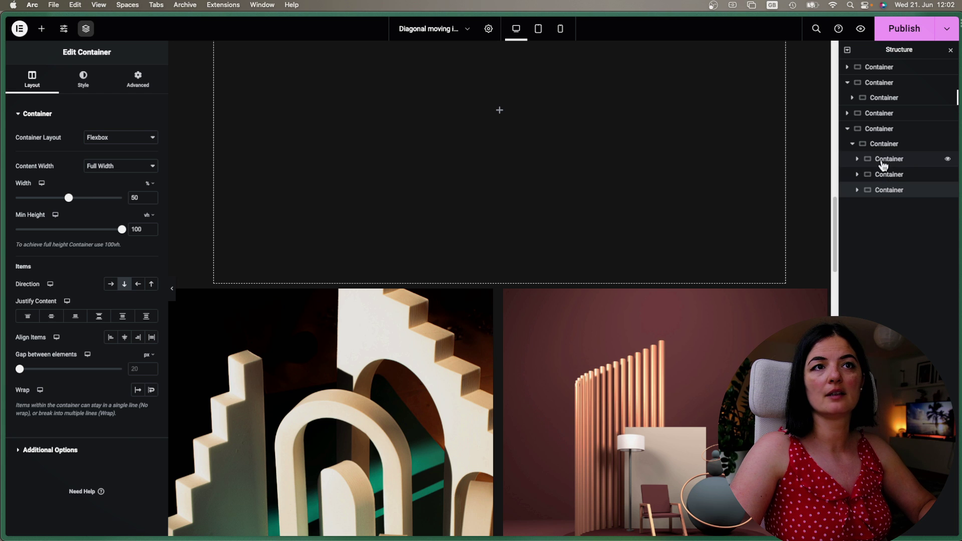
- Duplicate a fourth image column, move it up so columns alternate, and select the parent container
{"action": "right_click", "coordinate": [883, 162]}
{"action": "left_click", "coordinate": [888, 186]}
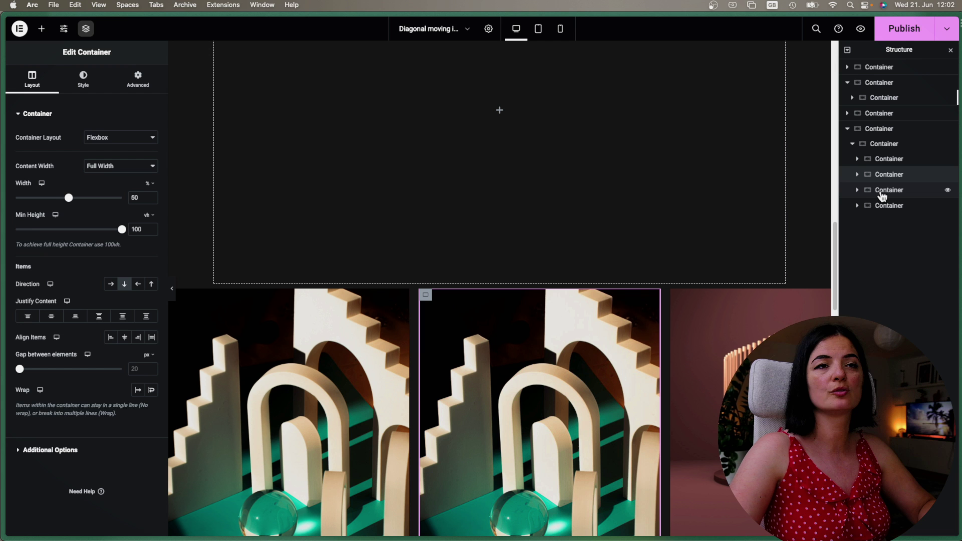
{"action": "left_click_drag", "start_coordinate": [883, 194], "coordinate": [882, 170]}
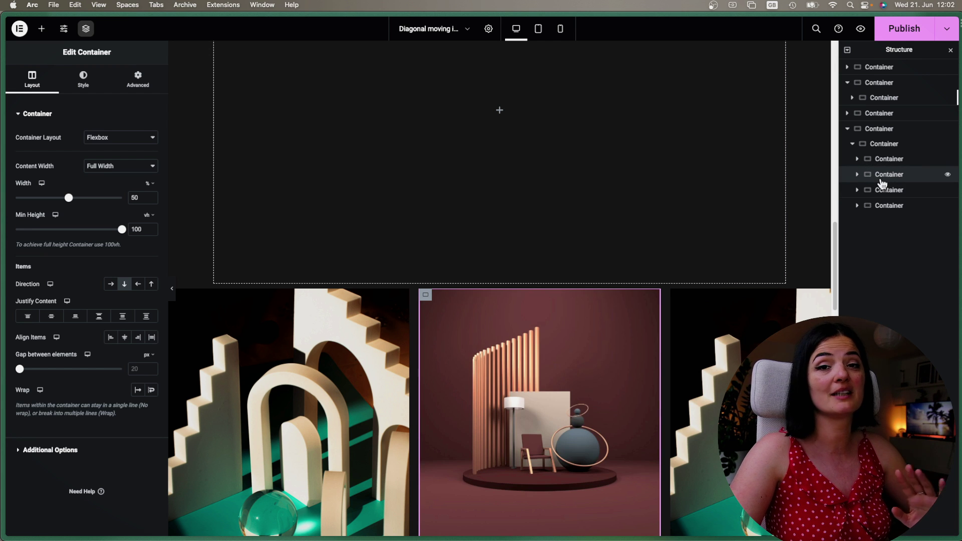
{"action": "scroll", "coordinate": [657, 340], "scroll_direction": "down", "scroll_amount": 8}
{"action": "scroll", "coordinate": [656, 340], "scroll_direction": "down", "scroll_amount": 15}
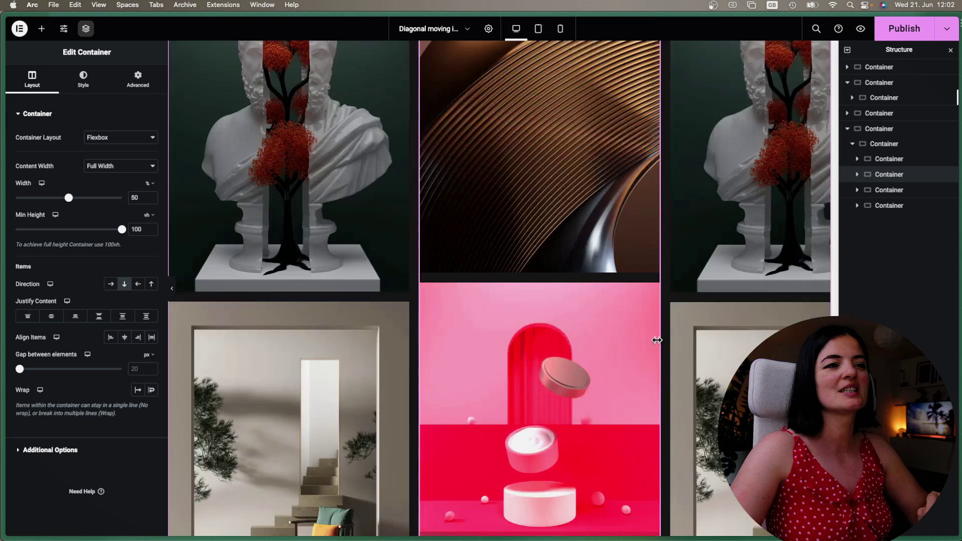
{"action": "scroll", "coordinate": [657, 341], "scroll_direction": "up", "scroll_amount": 9}
{"action": "scroll", "coordinate": [657, 341], "scroll_direction": "up", "scroll_amount": 10}
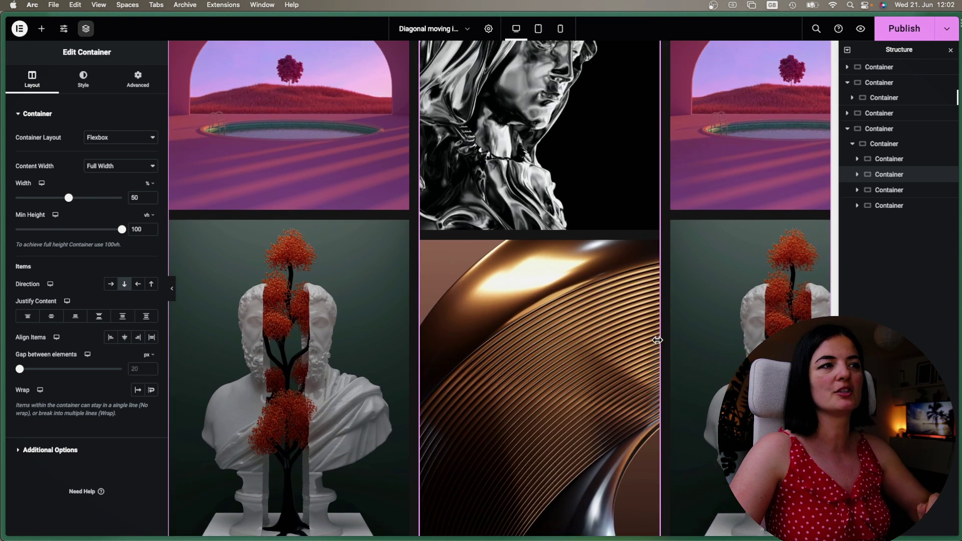
{"action": "left_click", "coordinate": [176, 116]}
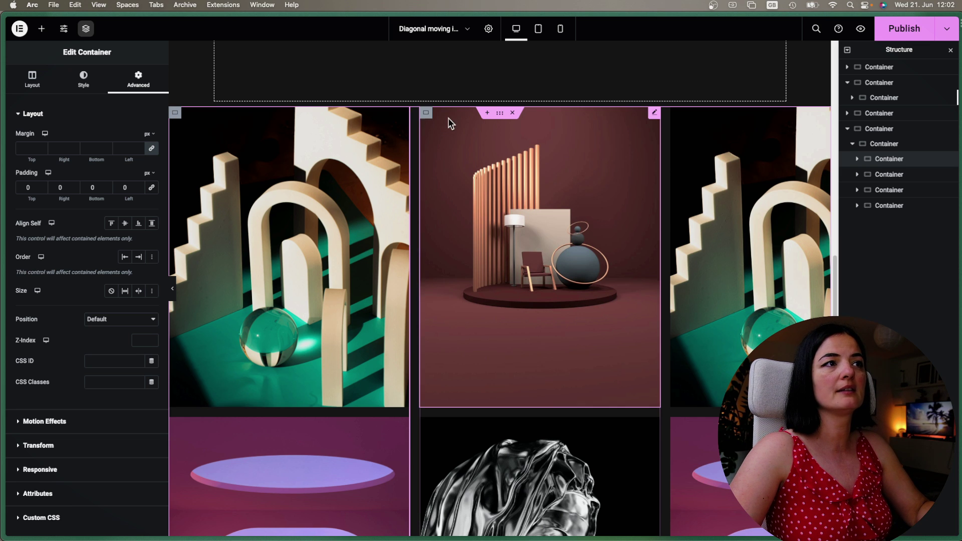
{"action": "left_click", "coordinate": [427, 114]}
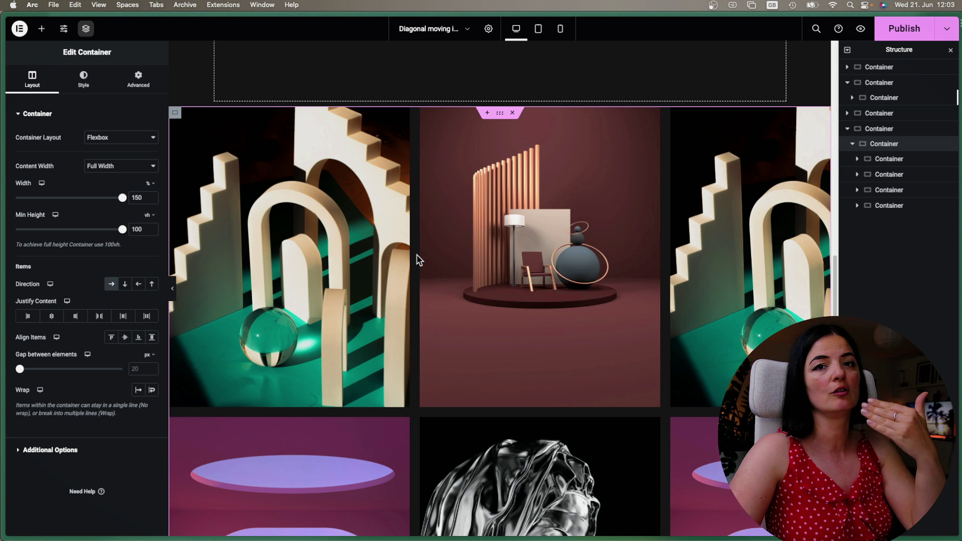
- Set the left image column's gap between elements to 30 px
{"action": "left_click", "coordinate": [179, 114]}
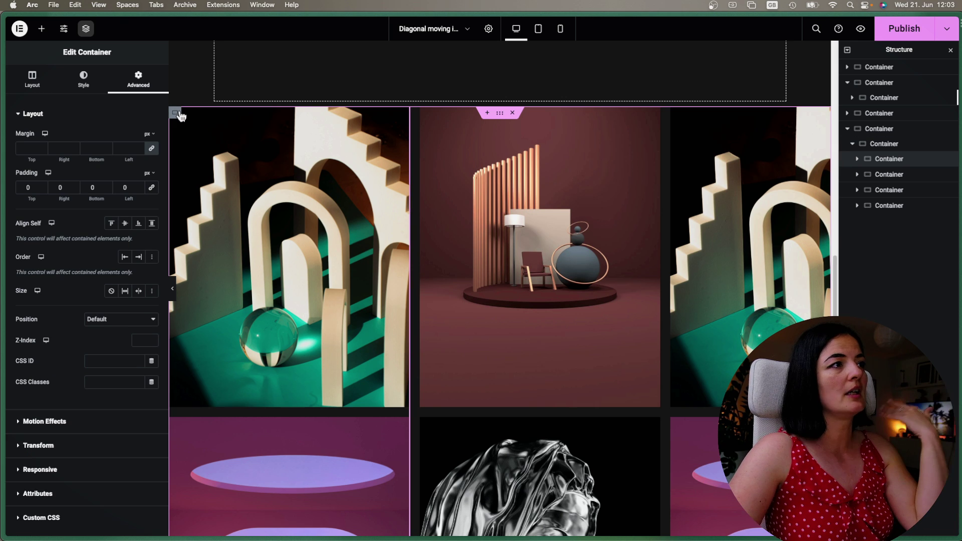
{"action": "left_click", "coordinate": [32, 83]}
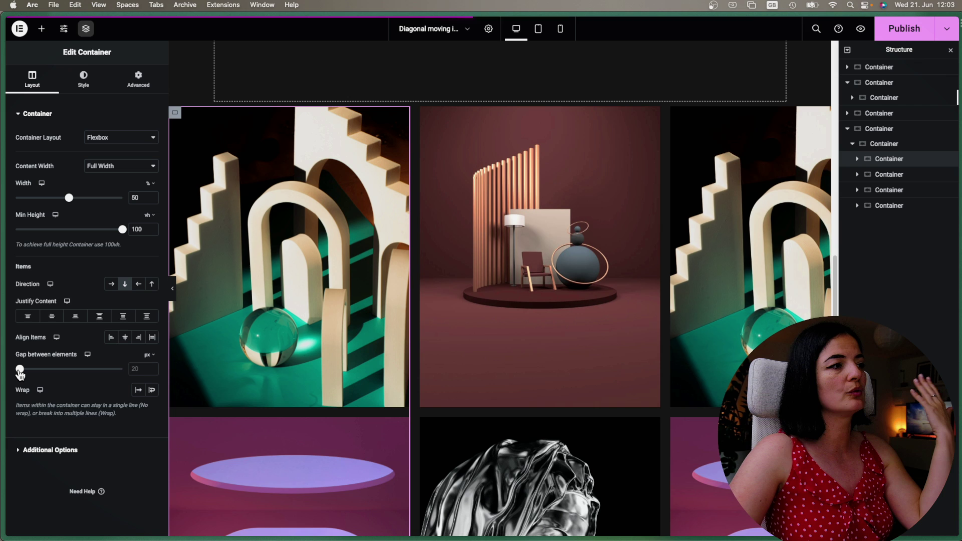
{"action": "left_click_drag", "start_coordinate": [20, 372], "coordinate": [21, 372]}
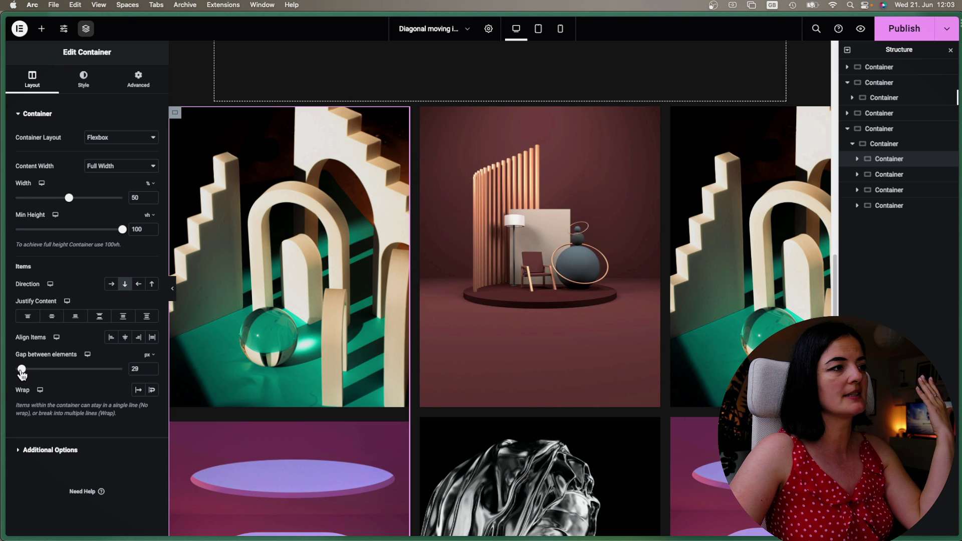
{"action": "left_click", "coordinate": [152, 367]}
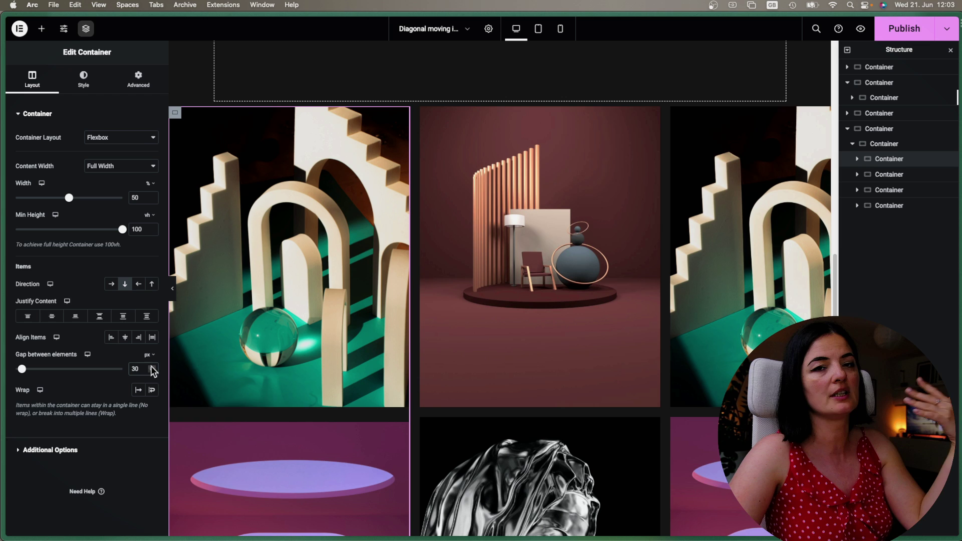
- Copy the left column's style and paste it onto the middle, right and last columns
{"action": "right_click", "coordinate": [175, 113]}
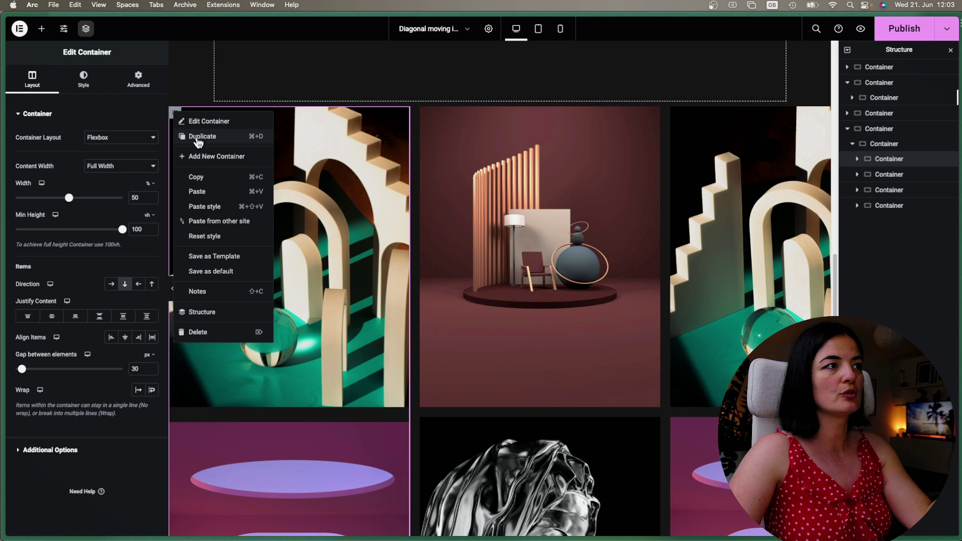
{"action": "right_click", "coordinate": [428, 115]}
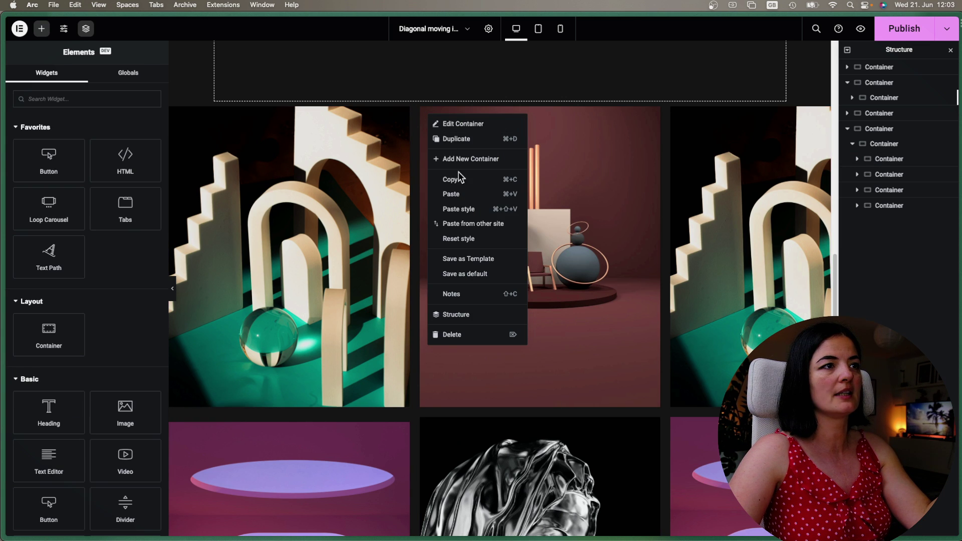
{"action": "left_click", "coordinate": [462, 209]}
{"action": "right_click", "coordinate": [677, 113]}
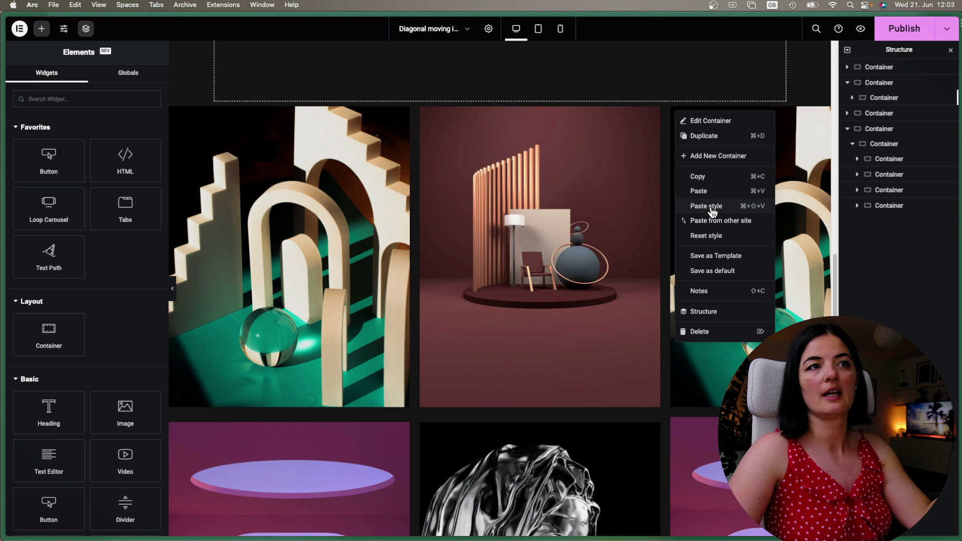
{"action": "left_click", "coordinate": [712, 207]}
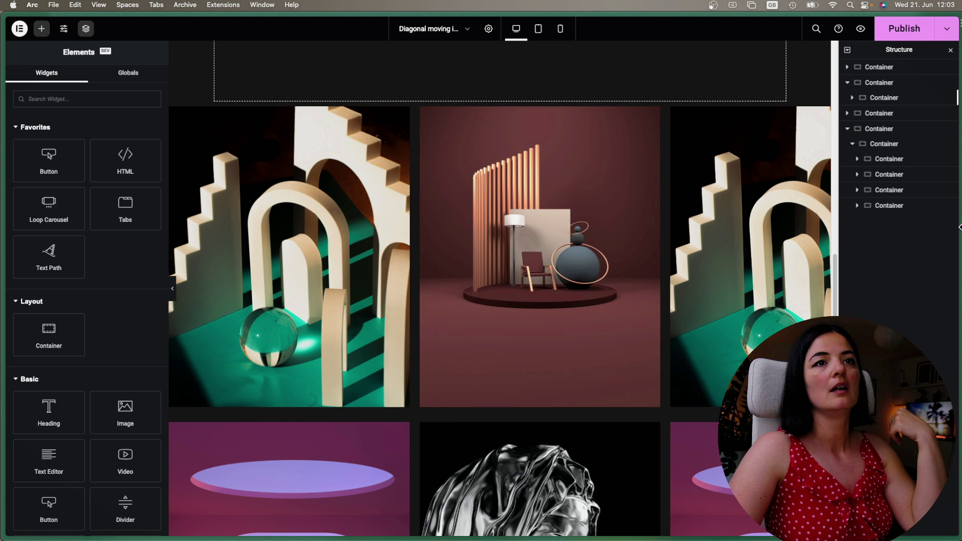
{"action": "right_click", "coordinate": [889, 206]}
{"action": "left_click", "coordinate": [900, 304]}
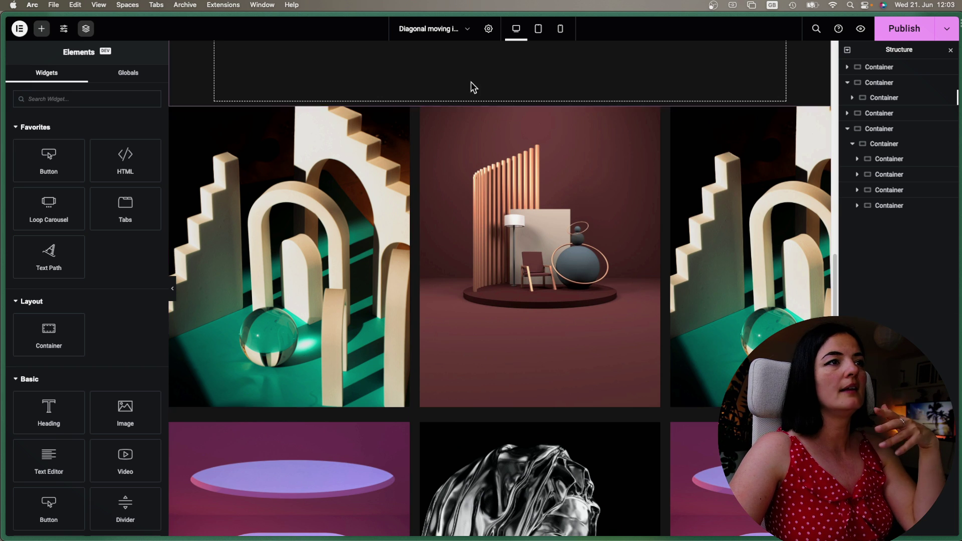
- Set the gap between the parent container's image columns to 30 px
{"action": "left_click", "coordinate": [884, 145]}
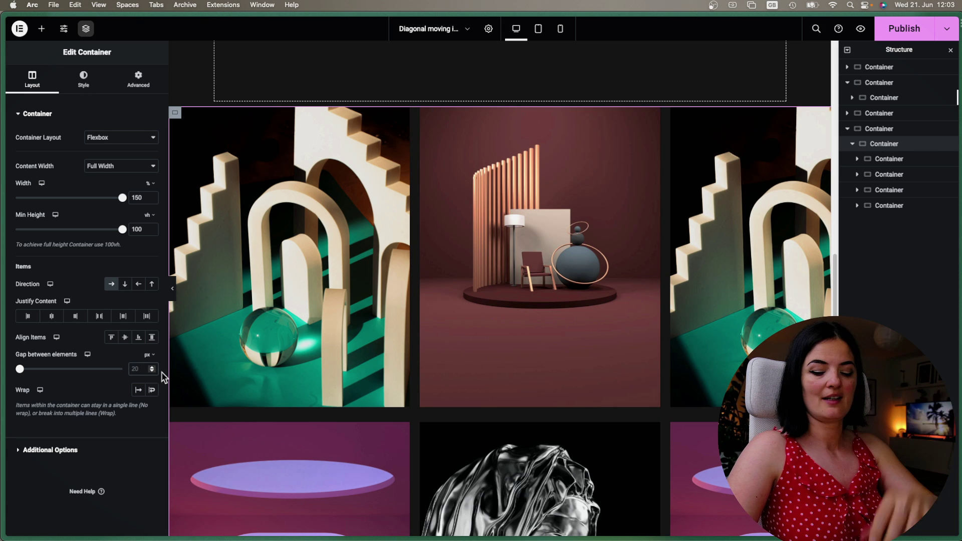
{"action": "left_click", "coordinate": [141, 369]}
{"action": "type", "text": "3"}
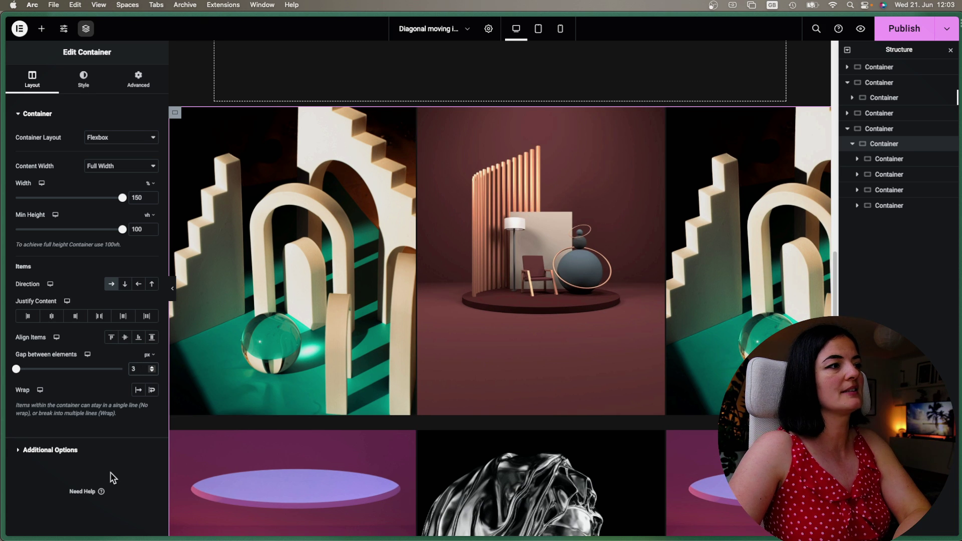
{"action": "type", "text": "0"}
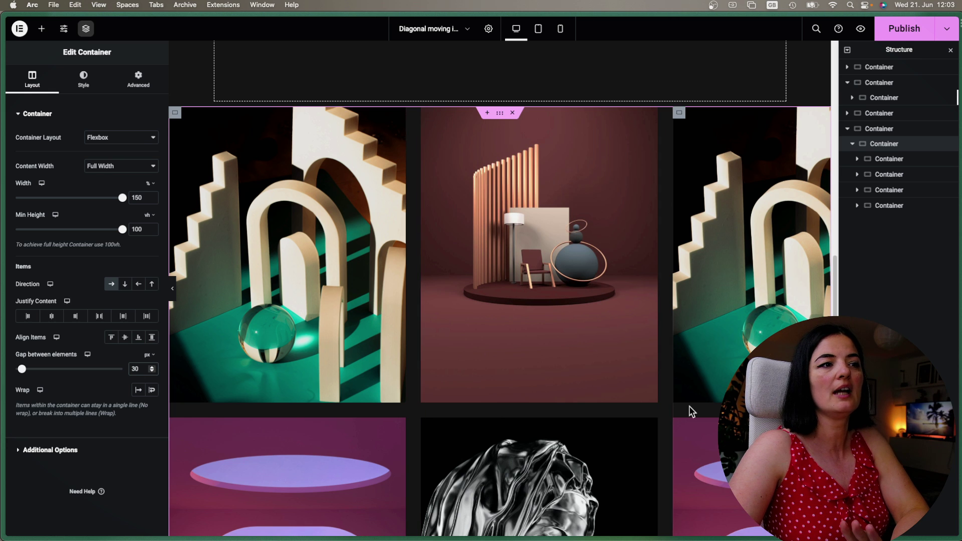
- Hide the editing panels and scroll through the page to preview the image grid
{"action": "left_click", "coordinate": [173, 287]}
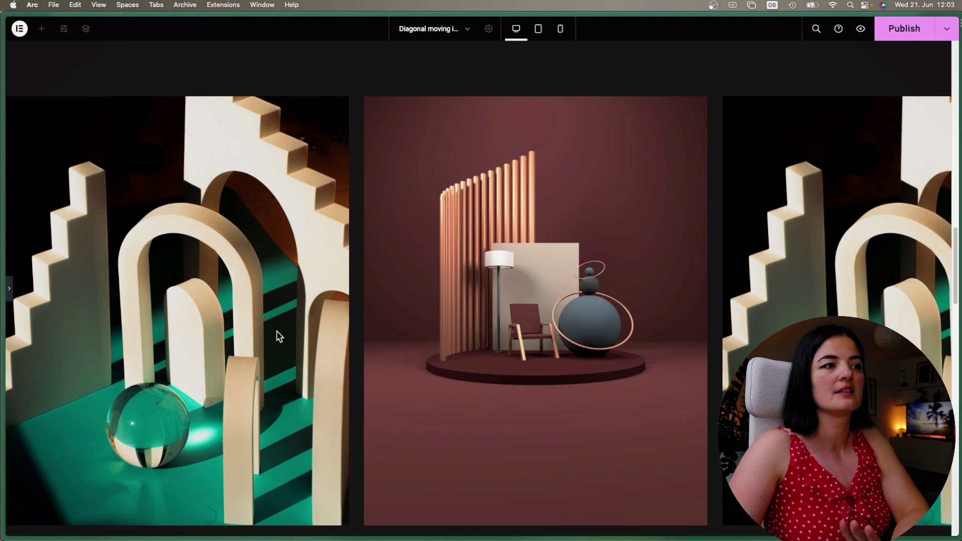
{"action": "scroll", "coordinate": [411, 359], "scroll_direction": "down", "scroll_amount": 5}
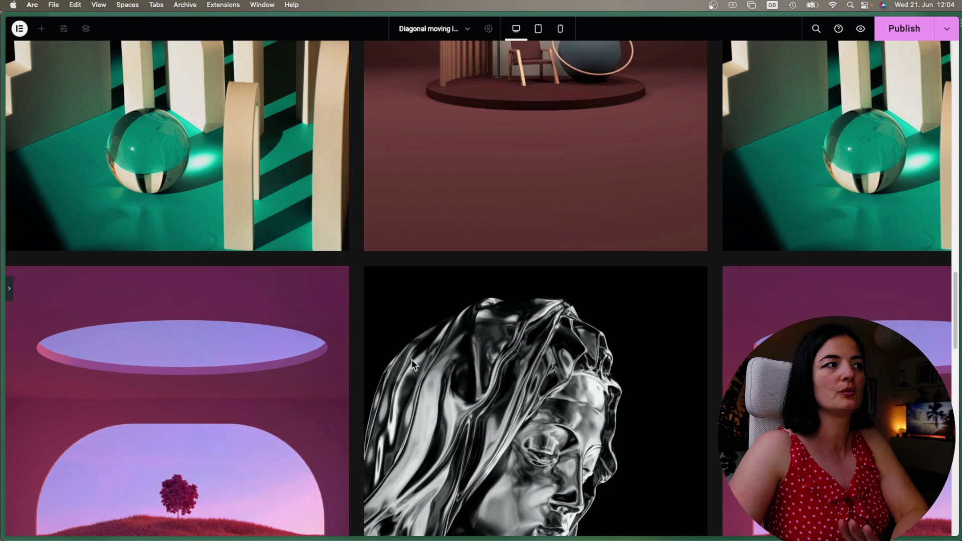
{"action": "scroll", "coordinate": [411, 359], "scroll_direction": "down", "scroll_amount": 3}
{"action": "key", "text": "super+p"}
{"action": "scroll", "coordinate": [468, 324], "scroll_direction": "up", "scroll_amount": 5}
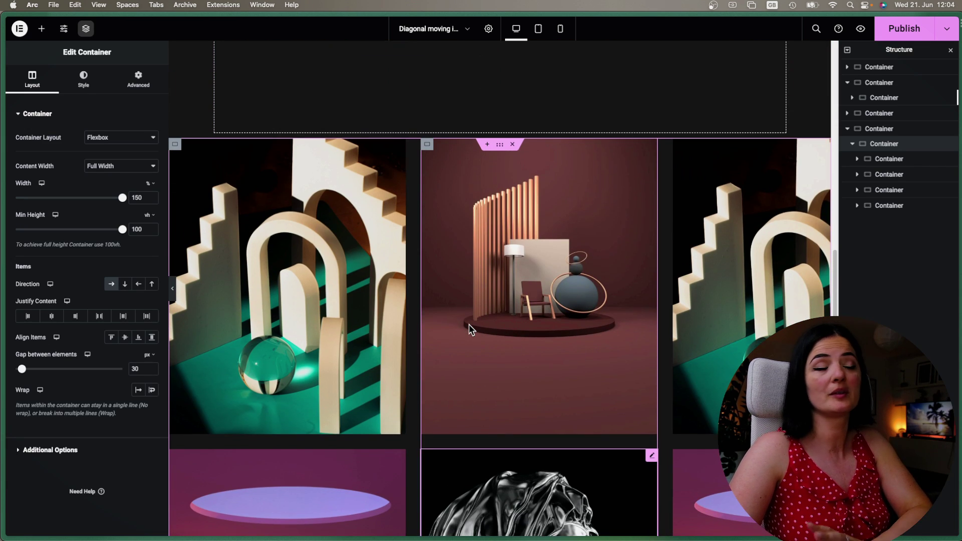
{"action": "scroll", "coordinate": [456, 341], "scroll_direction": "down", "scroll_amount": 2}
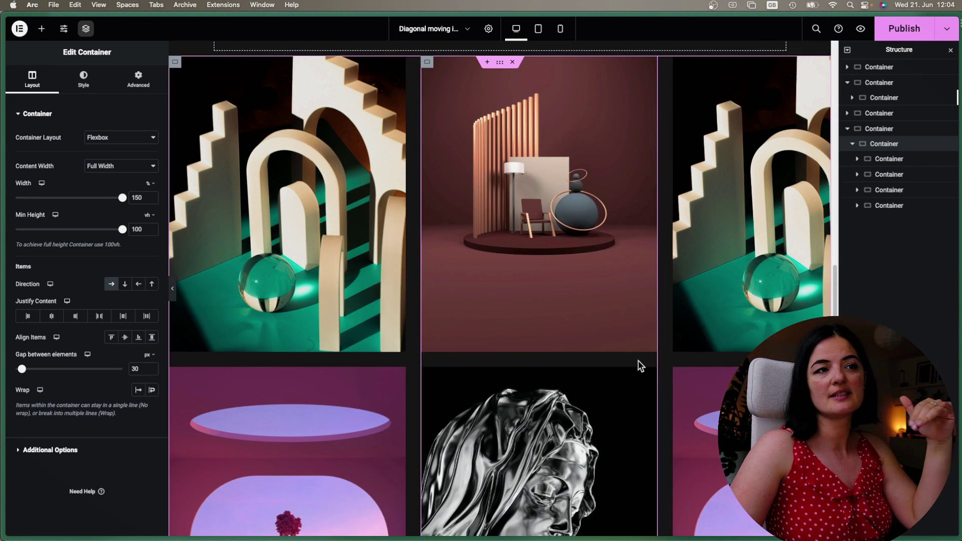
{"action": "scroll", "coordinate": [670, 435], "scroll_direction": "down", "scroll_amount": 5}
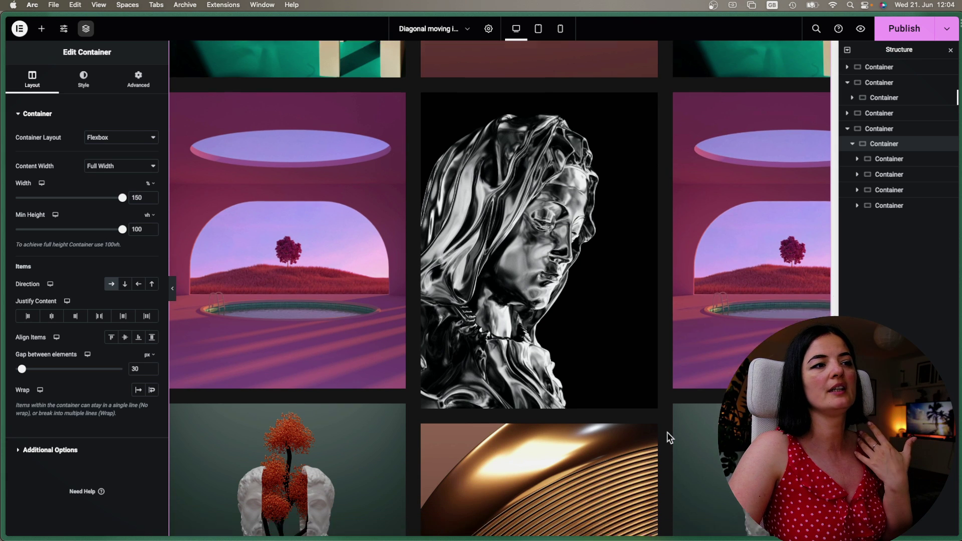
{"action": "scroll", "coordinate": [671, 438], "scroll_direction": "down", "scroll_amount": 5}
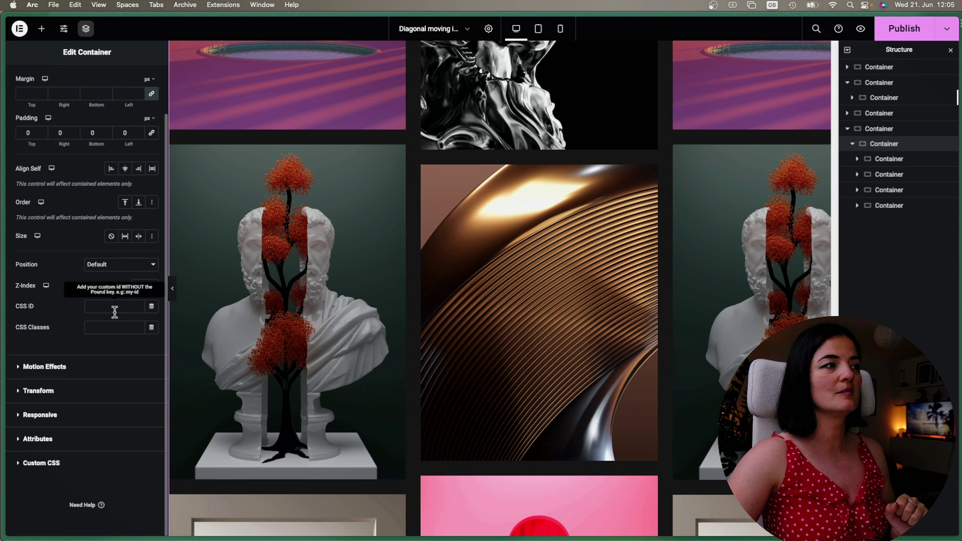
- Give the grid container the class 'diagonal' with custom CSS translate3d(-50%,-50%,0) rotate(-45deg)
{"action": "left_click", "coordinate": [104, 326]}
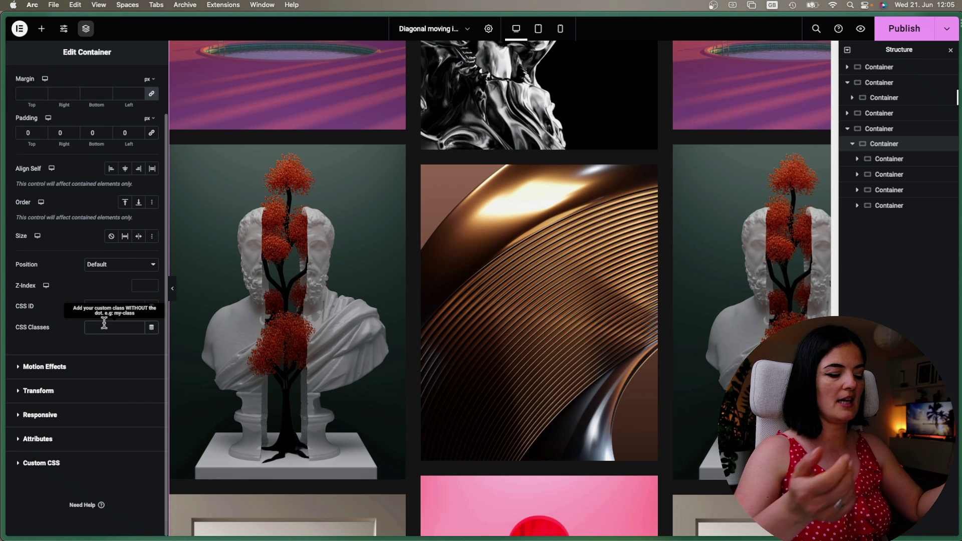
{"action": "type", "text": "diagonal"}
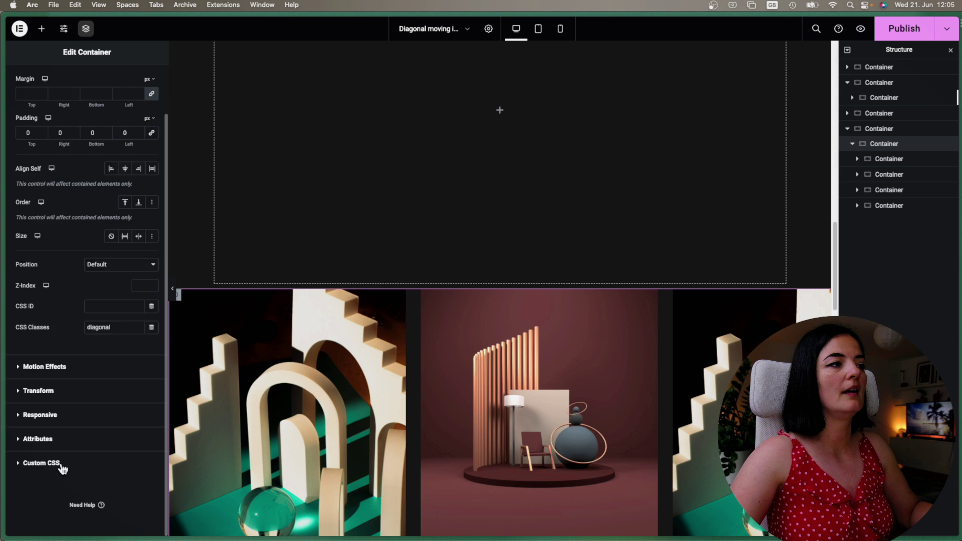
{"action": "left_click", "coordinate": [60, 464]}
{"action": "left_click", "coordinate": [82, 290]}
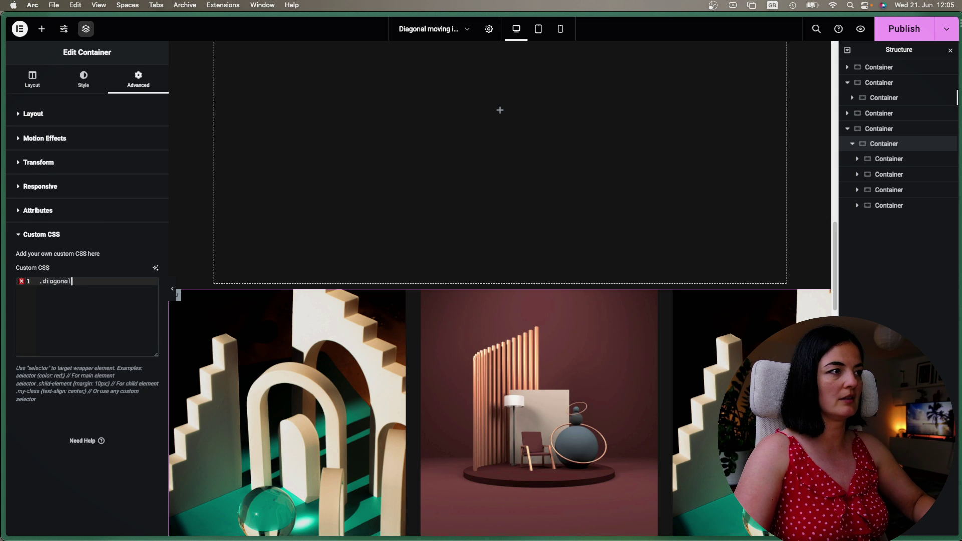
{"action": "type", "text": ".diagonal {"}
{"action": "key", "text": "Return"}
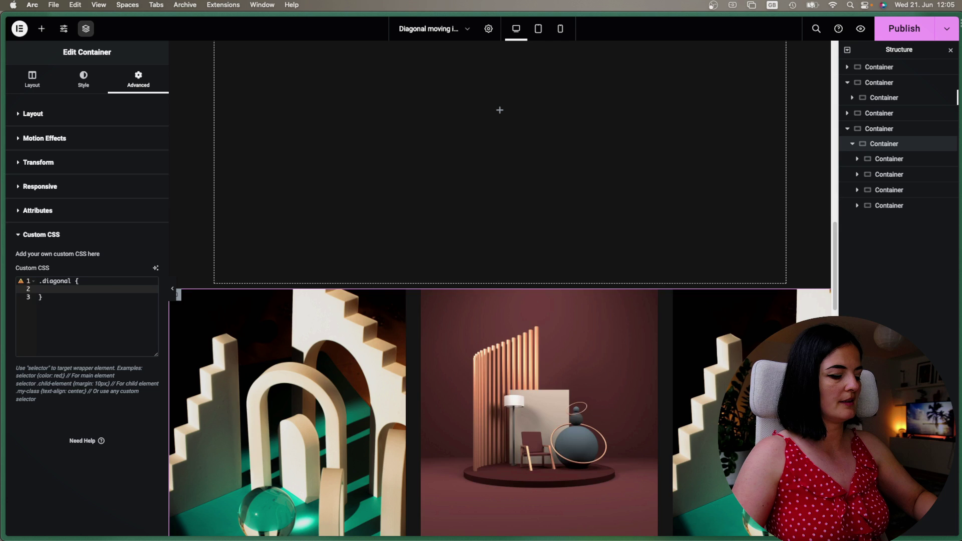
{"action": "type", "text": "transform: translate3d(-50%,-50%,0) rotate(-45deg);"}
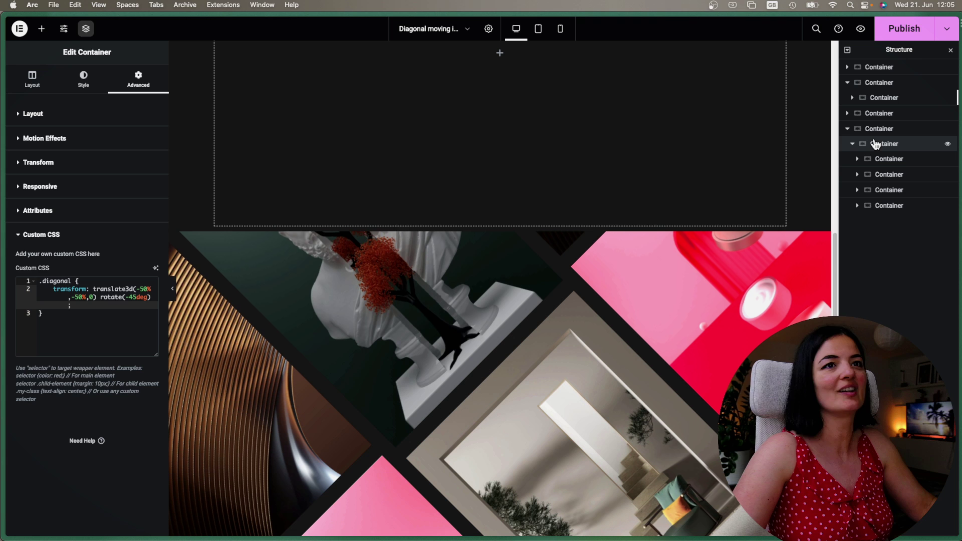
- Position the grid container absolutely with 50% horizontal and vertical offsets, then publish
{"action": "left_click", "coordinate": [61, 121]}
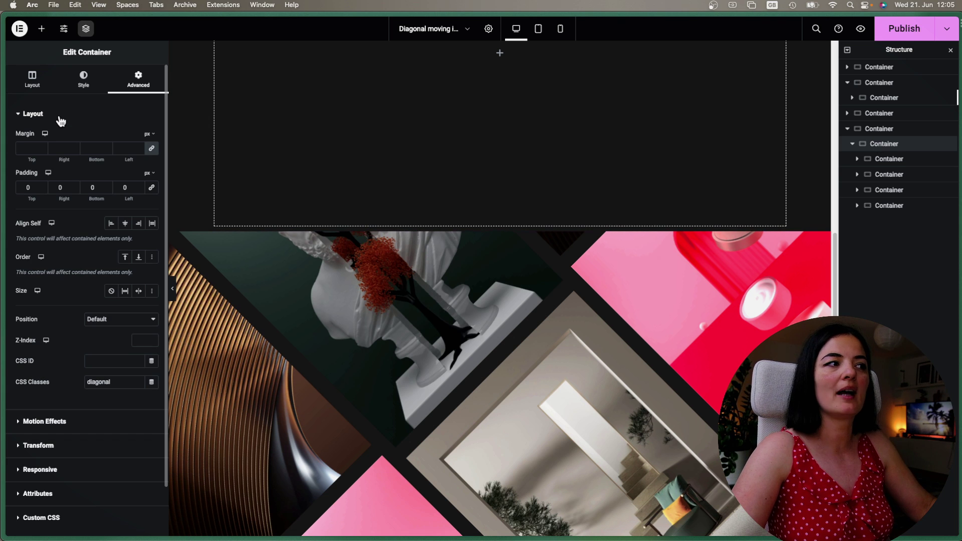
{"action": "left_click", "coordinate": [102, 320]}
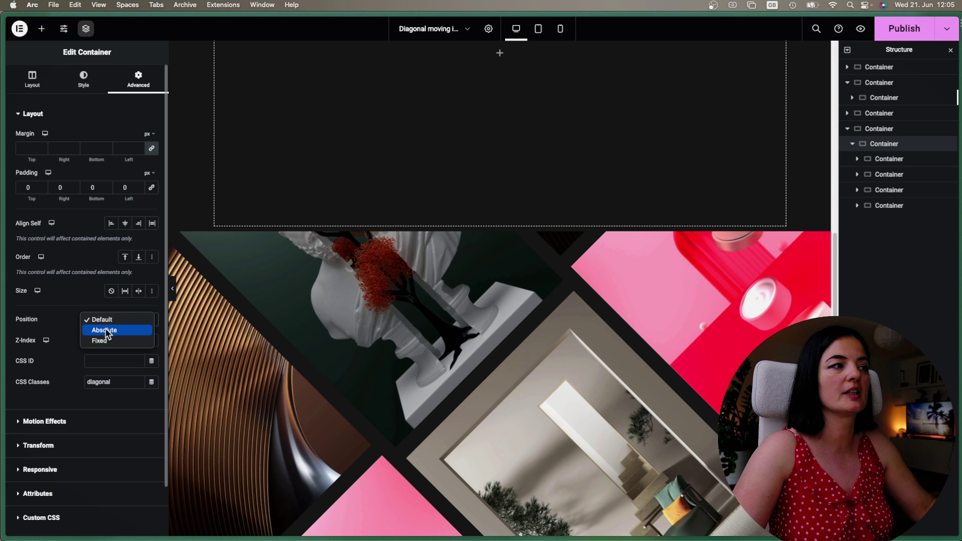
{"action": "left_click", "coordinate": [107, 329]}
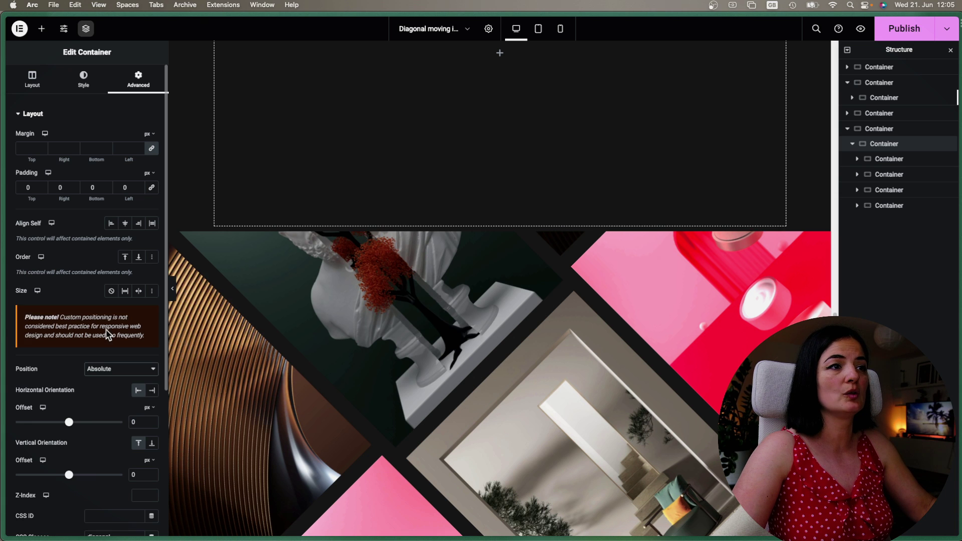
{"action": "left_click", "coordinate": [148, 408]}
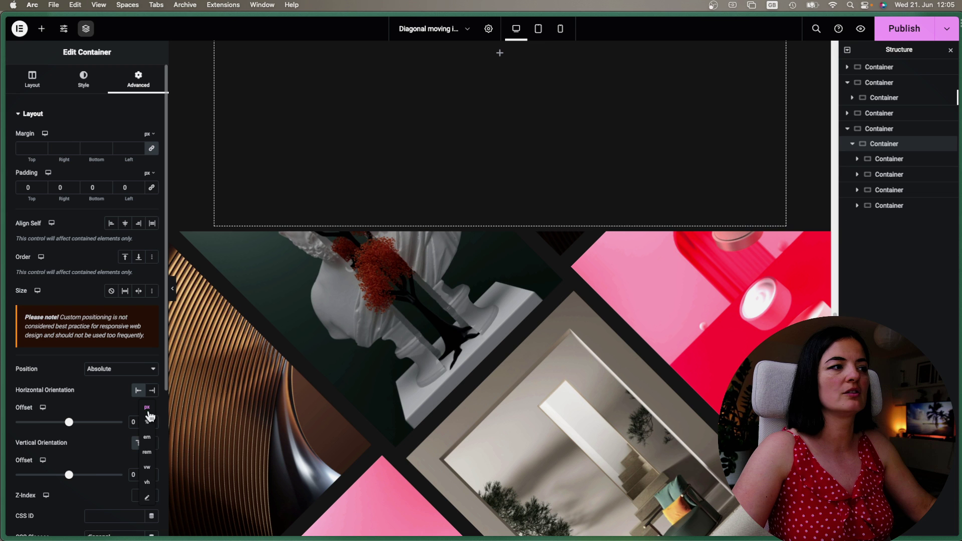
{"action": "left_click", "coordinate": [147, 422]}
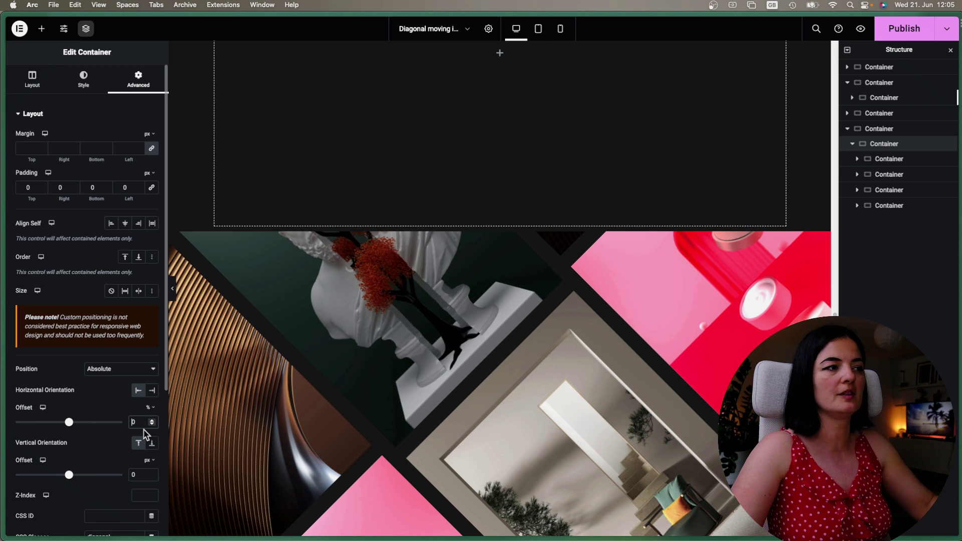
{"action": "type", "text": "50"}
{"action": "left_click", "coordinate": [147, 461]}
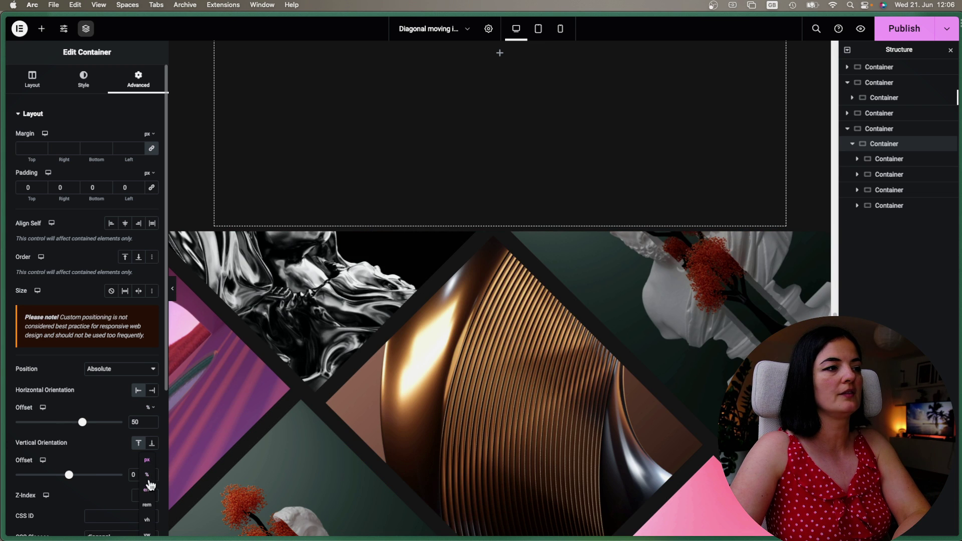
{"action": "left_click", "coordinate": [147, 475]}
{"action": "left_click", "coordinate": [132, 475]}
{"action": "type", "text": "50"}
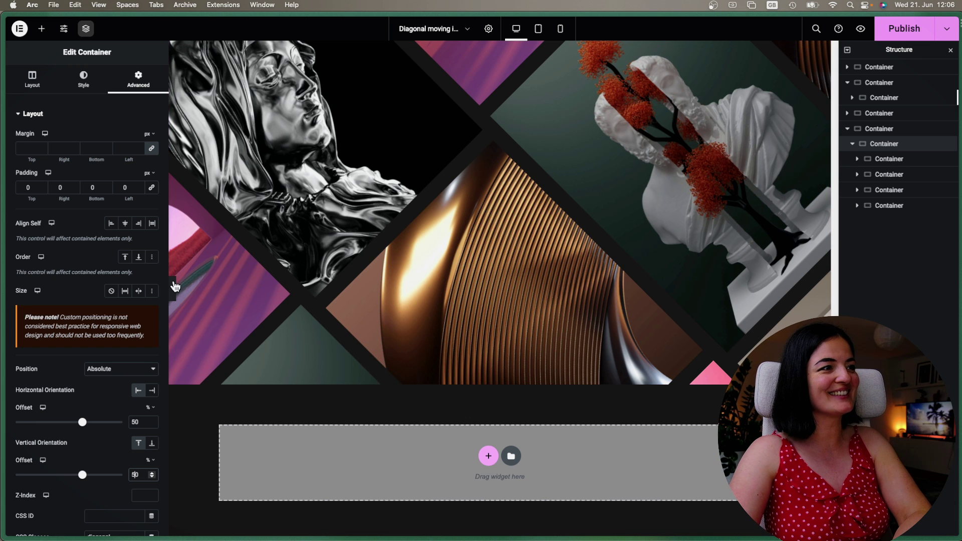
{"action": "left_click", "coordinate": [880, 25]}
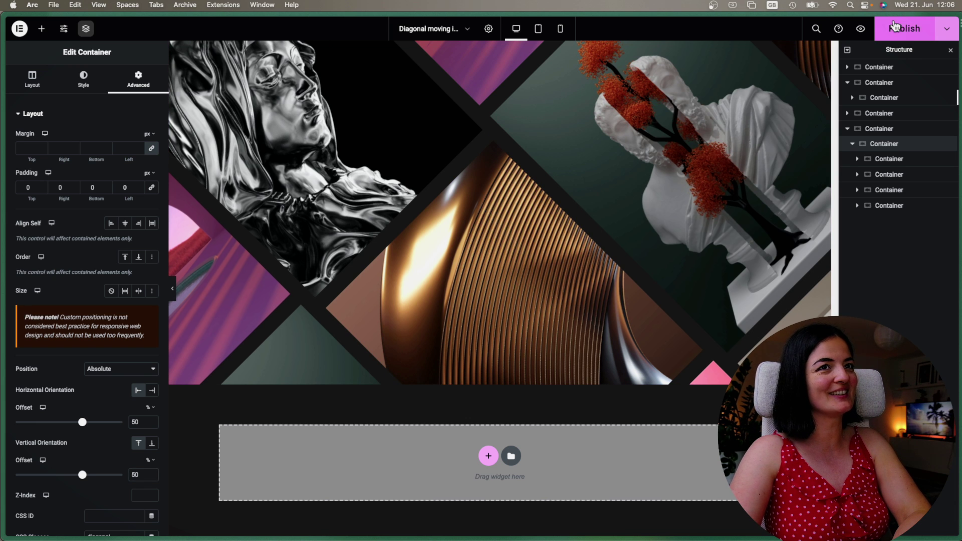
{"action": "left_click", "coordinate": [862, 30]}
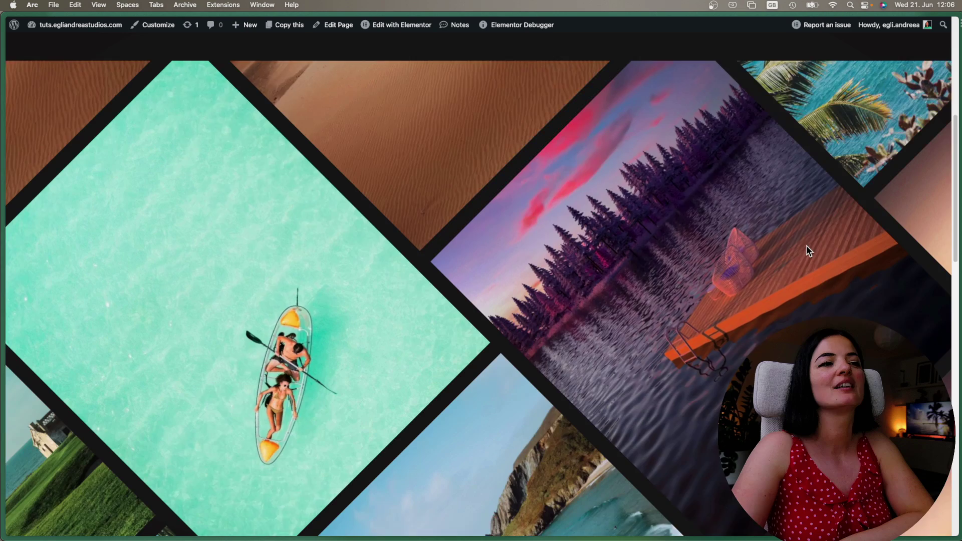
{"action": "scroll", "coordinate": [808, 251], "scroll_direction": "down", "scroll_amount": 10}
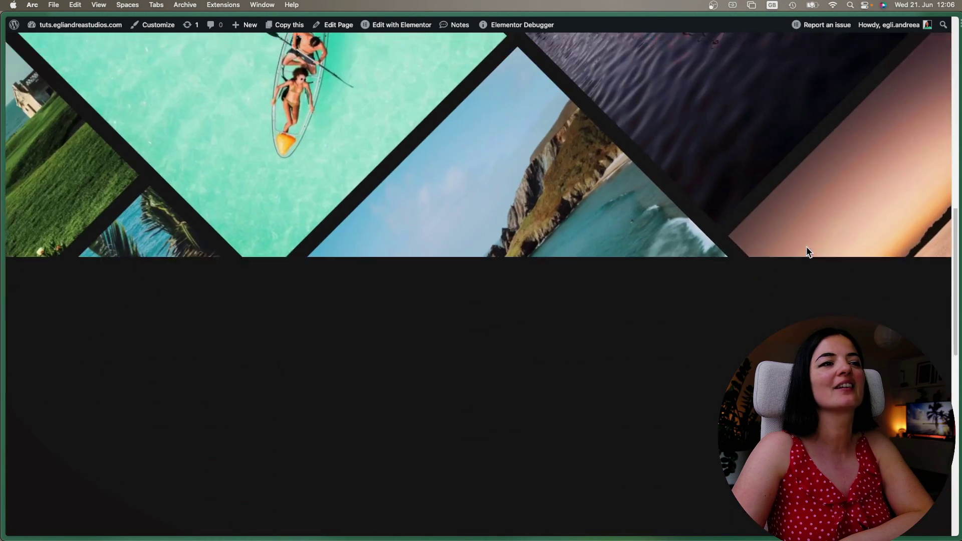
{"action": "scroll", "coordinate": [809, 252], "scroll_direction": "down", "scroll_amount": 5}
{"action": "scroll", "coordinate": [808, 252], "scroll_direction": "up", "scroll_amount": 2}
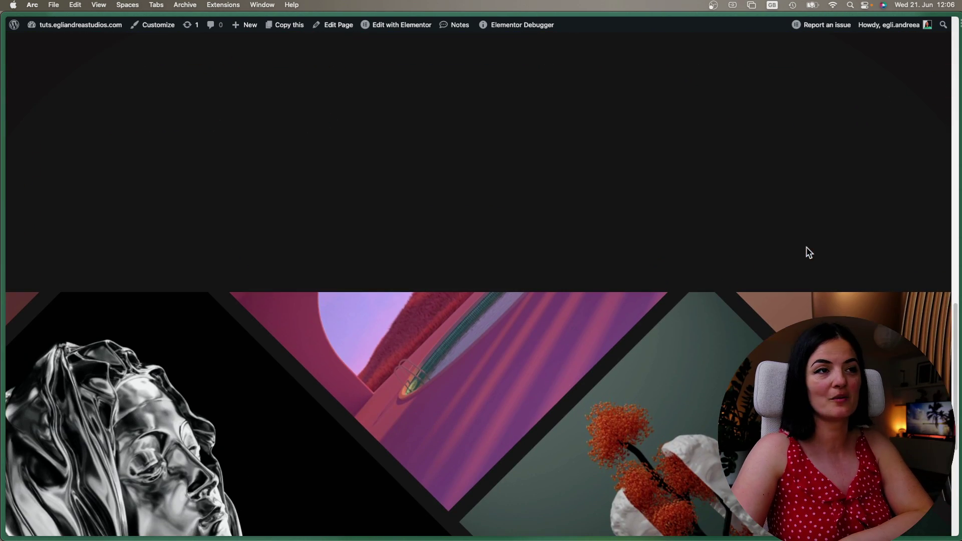
{"action": "mouse_move", "coordinate": [2, 150]}
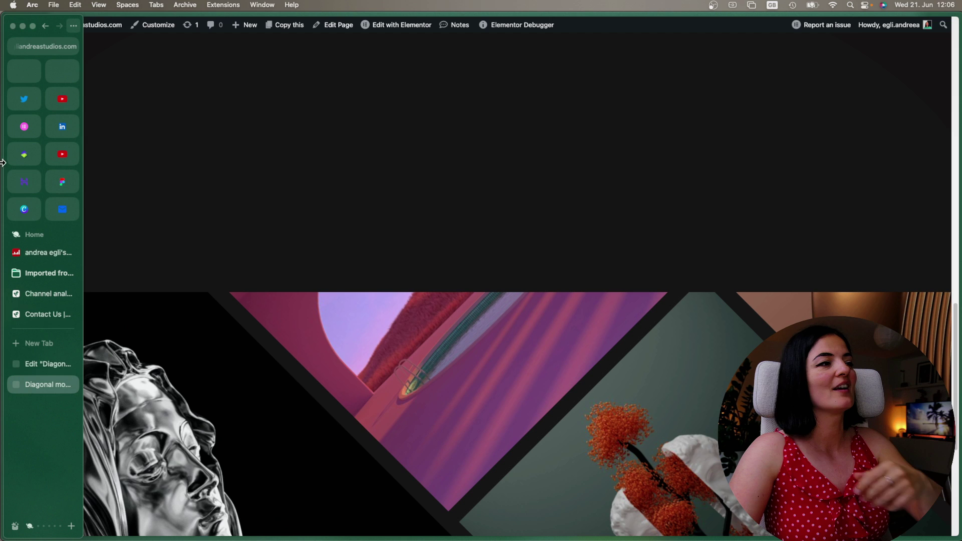
{"action": "left_click", "coordinate": [55, 371]}
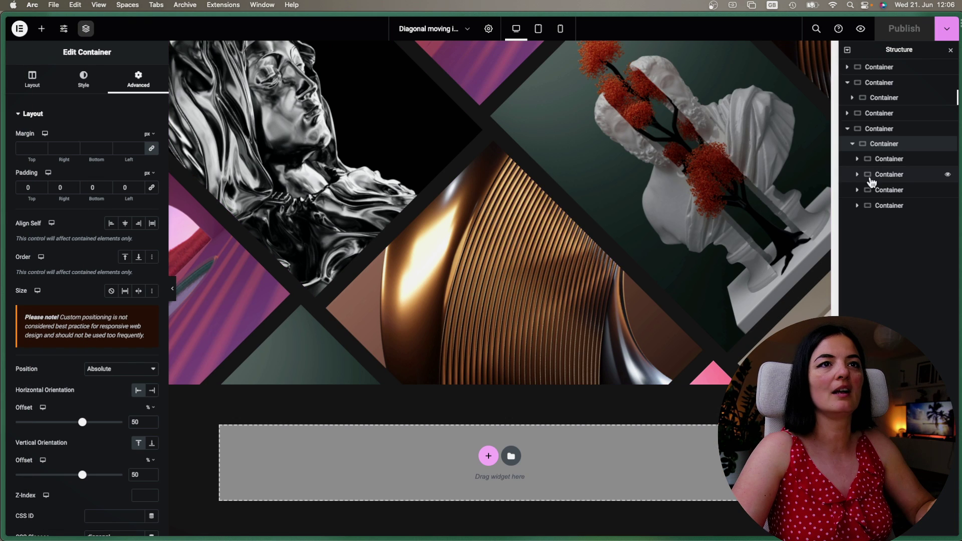
- Select an image column and turn on its scrolling motion effects
{"action": "left_click", "coordinate": [897, 129]}
{"action": "scroll", "coordinate": [804, 271], "scroll_direction": "down", "scroll_amount": 5}
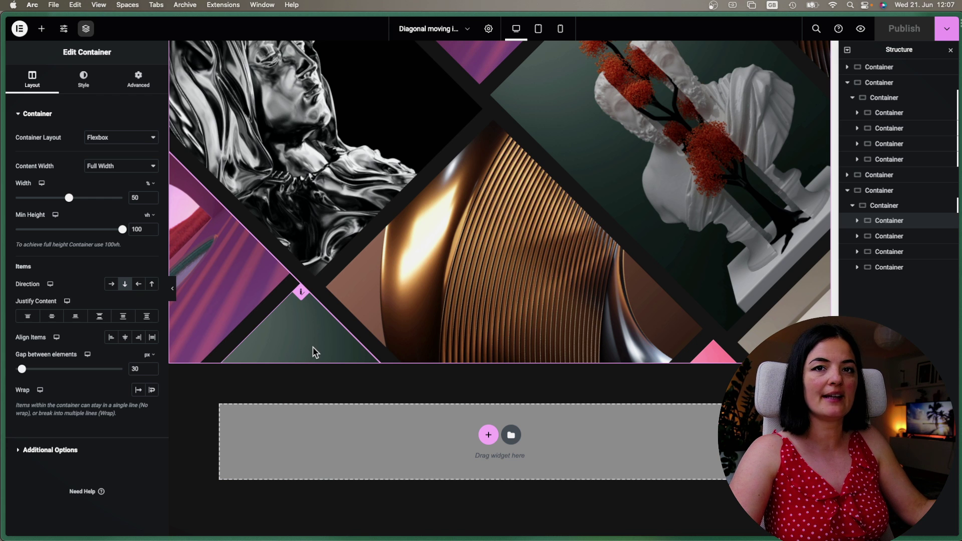
{"action": "scroll", "coordinate": [350, 331], "scroll_direction": "up", "scroll_amount": 3}
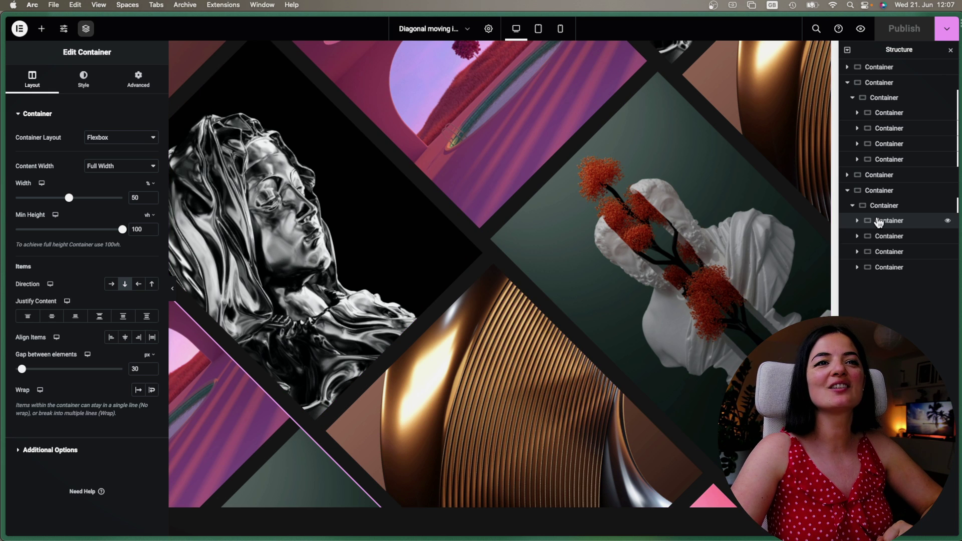
{"action": "left_click", "coordinate": [135, 86]}
{"action": "scroll", "coordinate": [51, 391], "scroll_direction": "down", "scroll_amount": 2}
{"action": "left_click", "coordinate": [59, 375]}
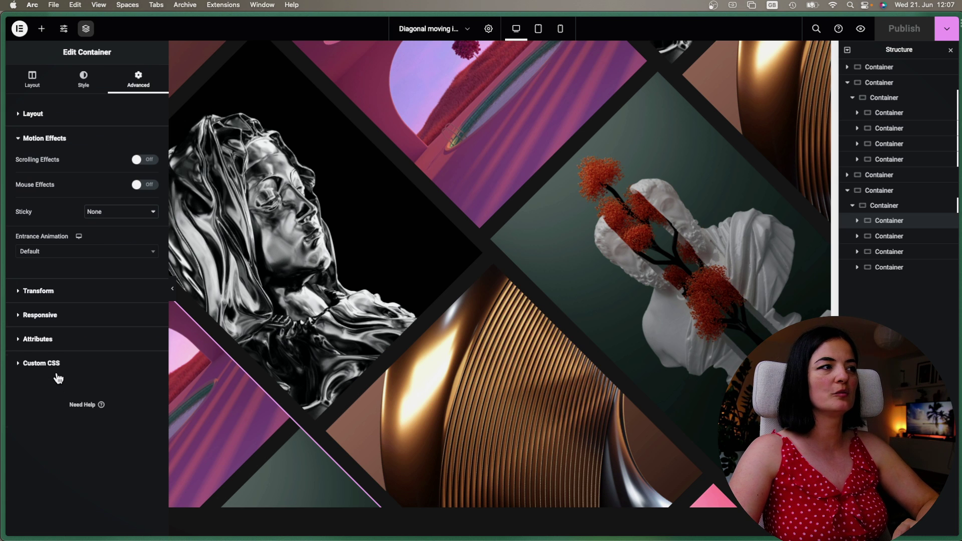
{"action": "left_click", "coordinate": [146, 160]}
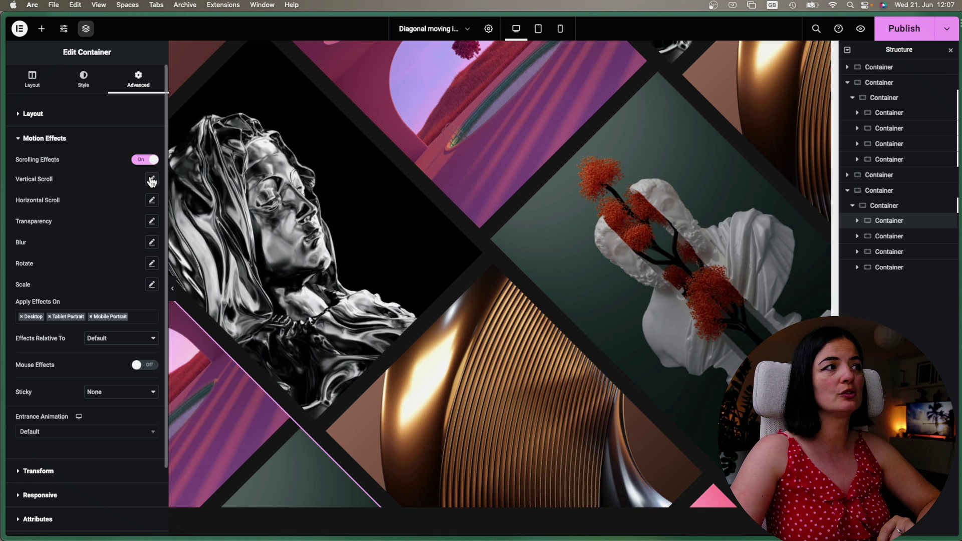
- Lower the column's vertical scroll speed from 4 to 3,5
{"action": "left_click", "coordinate": [152, 180]}
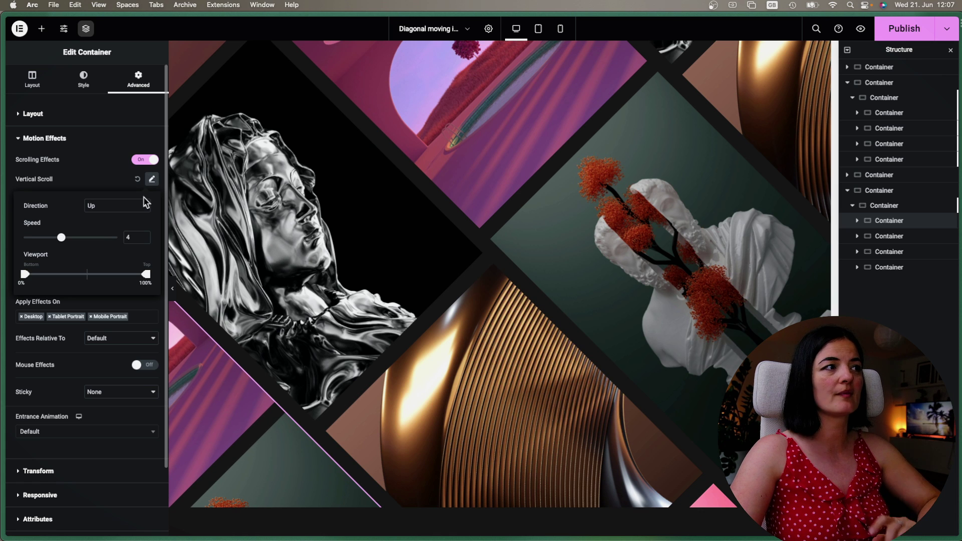
{"action": "left_click", "coordinate": [144, 241]}
{"action": "left_click", "coordinate": [144, 241]}
{"action": "left_click", "coordinate": [144, 240]}
{"action": "left_click", "coordinate": [145, 240]}
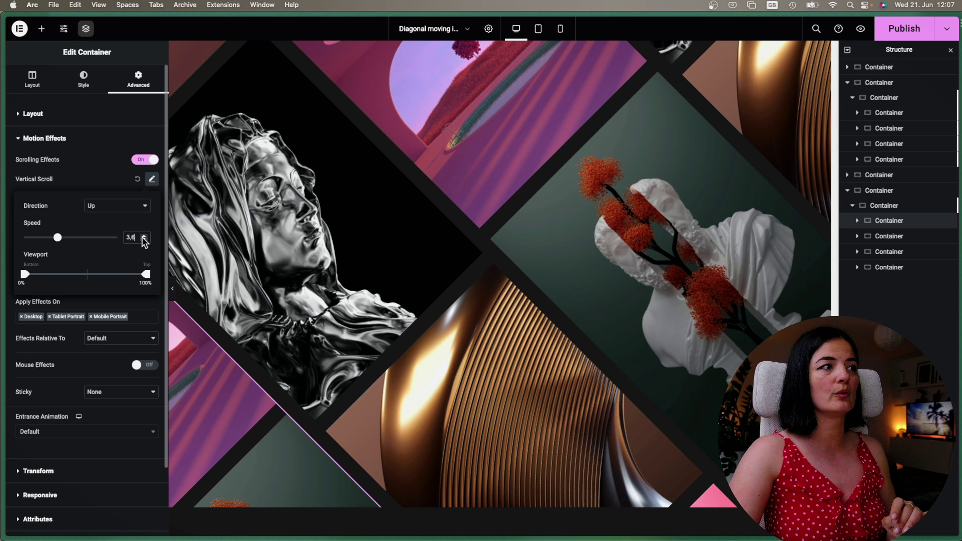
{"action": "left_click", "coordinate": [144, 241]}
{"action": "scroll", "coordinate": [485, 323], "scroll_direction": "down", "scroll_amount": 3}
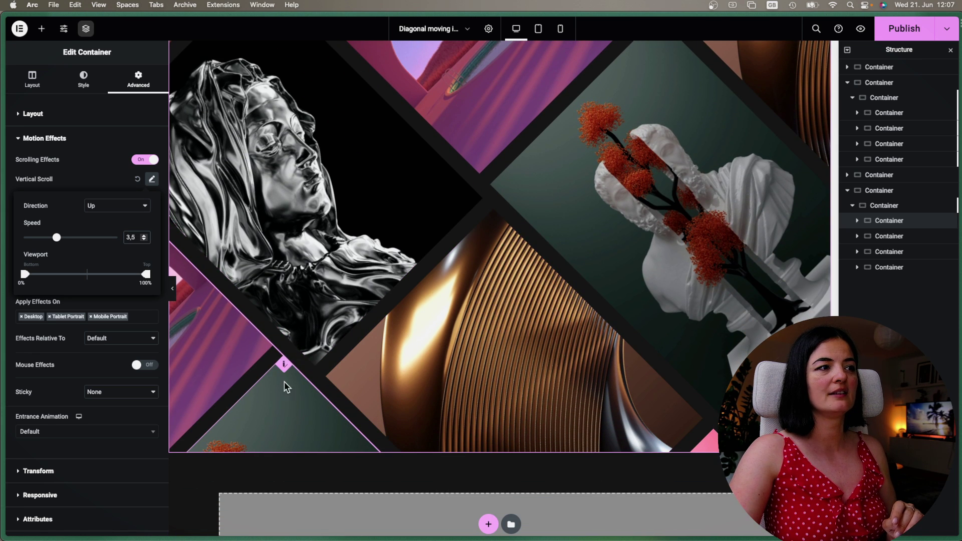
{"action": "scroll", "coordinate": [395, 362], "scroll_direction": "down", "scroll_amount": 2}
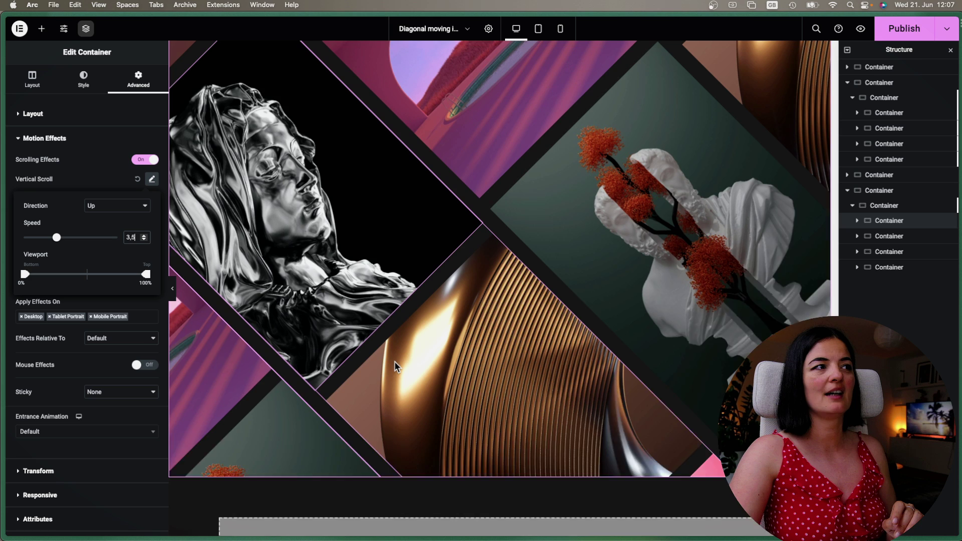
{"action": "scroll", "coordinate": [395, 362], "scroll_direction": "up", "scroll_amount": 5}
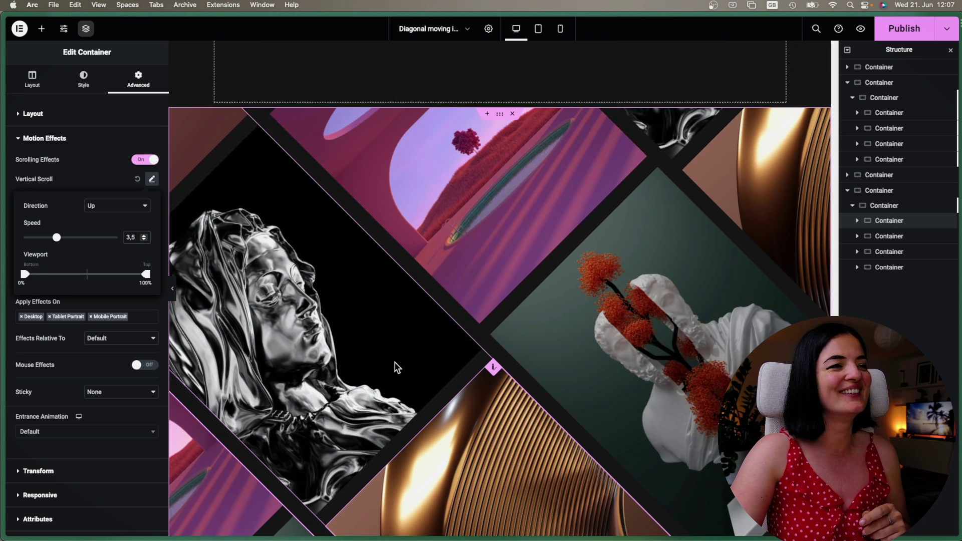
- Select a second image column and turn on its scrolling effects
{"action": "left_click", "coordinate": [875, 254]}
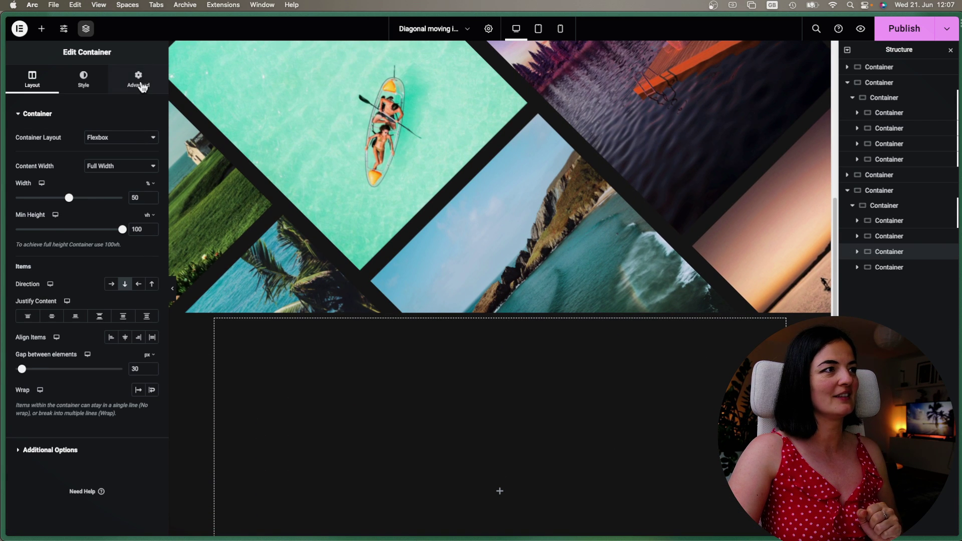
{"action": "left_click", "coordinate": [139, 80]}
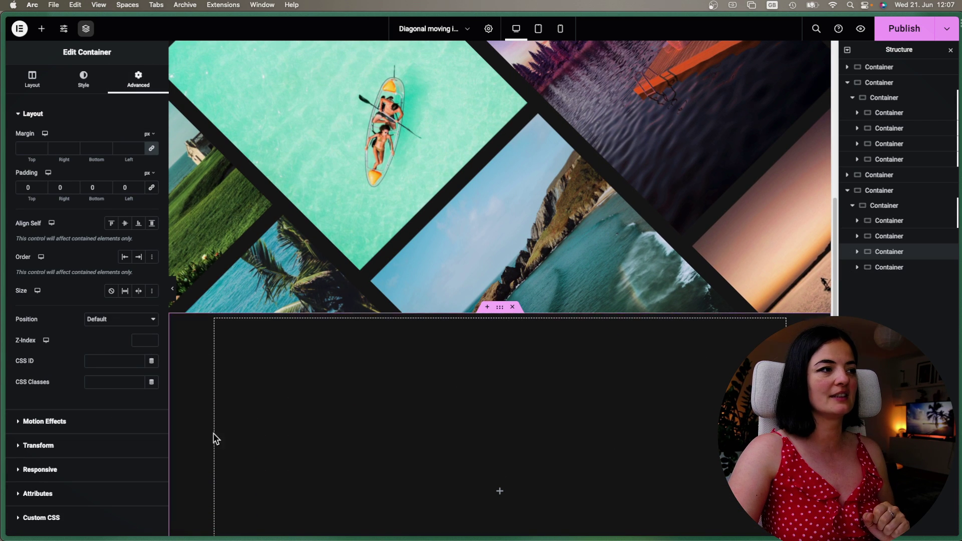
{"action": "left_click", "coordinate": [99, 421]}
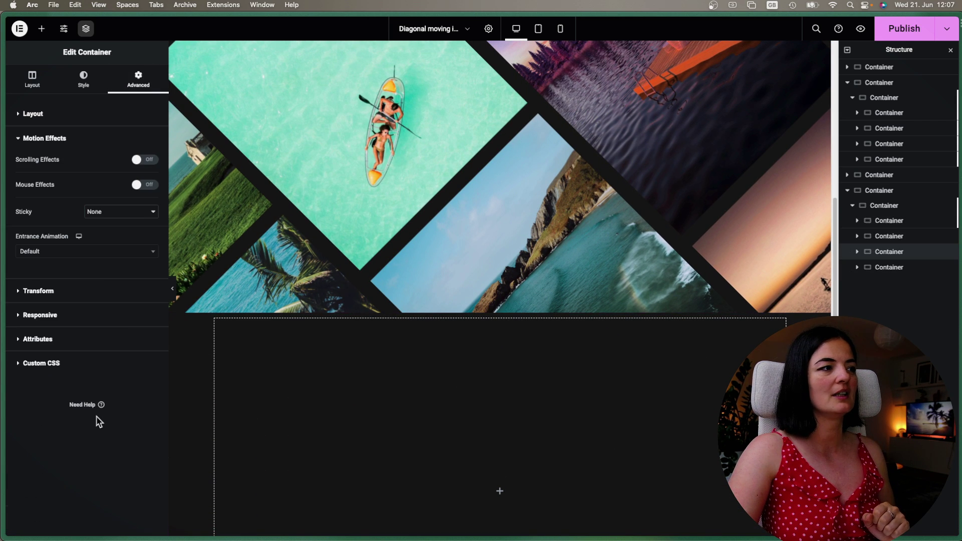
{"action": "left_click", "coordinate": [146, 159]}
- Set this column's vertical scroll speed to 3,5
{"action": "left_click", "coordinate": [152, 179]}
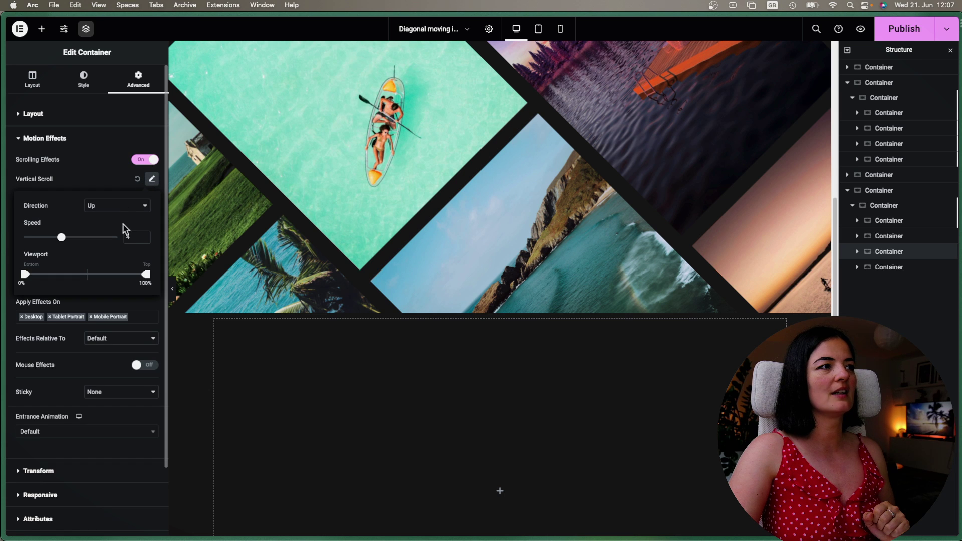
{"action": "left_click", "coordinate": [144, 241]}
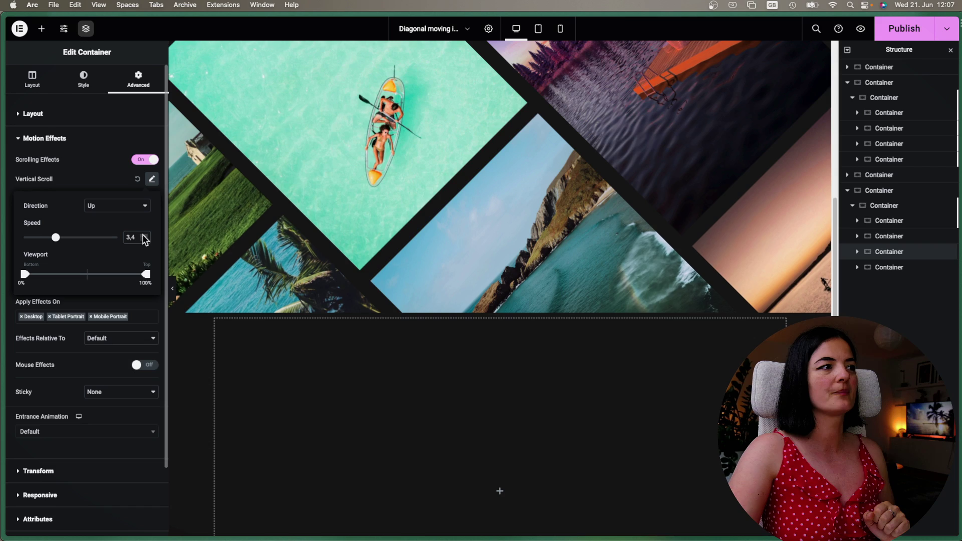
{"action": "left_click", "coordinate": [145, 235]}
{"action": "scroll", "coordinate": [568, 301], "scroll_direction": "down", "scroll_amount": 10}
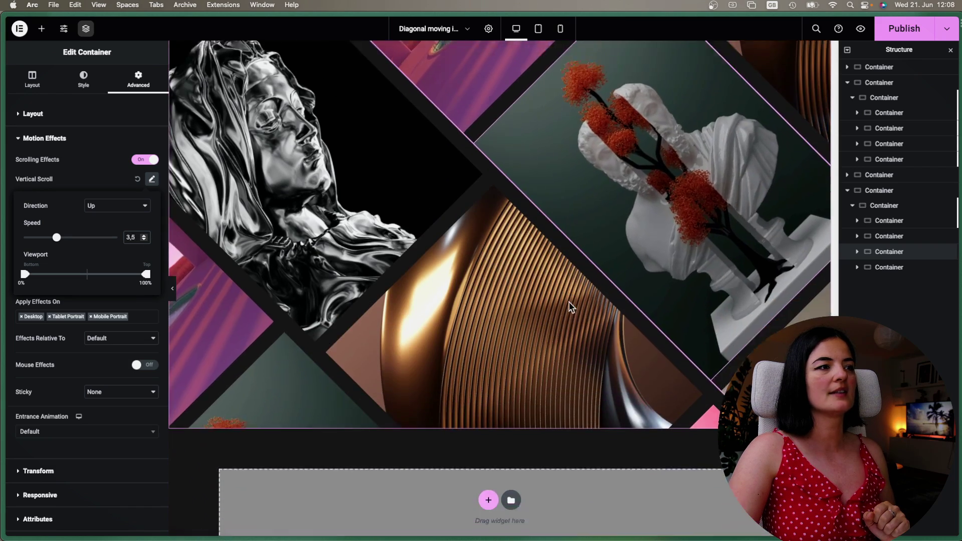
{"action": "scroll", "coordinate": [570, 301], "scroll_direction": "up", "scroll_amount": 3}
{"action": "scroll", "coordinate": [569, 301], "scroll_direction": "down", "scroll_amount": 3}
{"action": "scroll", "coordinate": [570, 302], "scroll_direction": "up", "scroll_amount": 3}
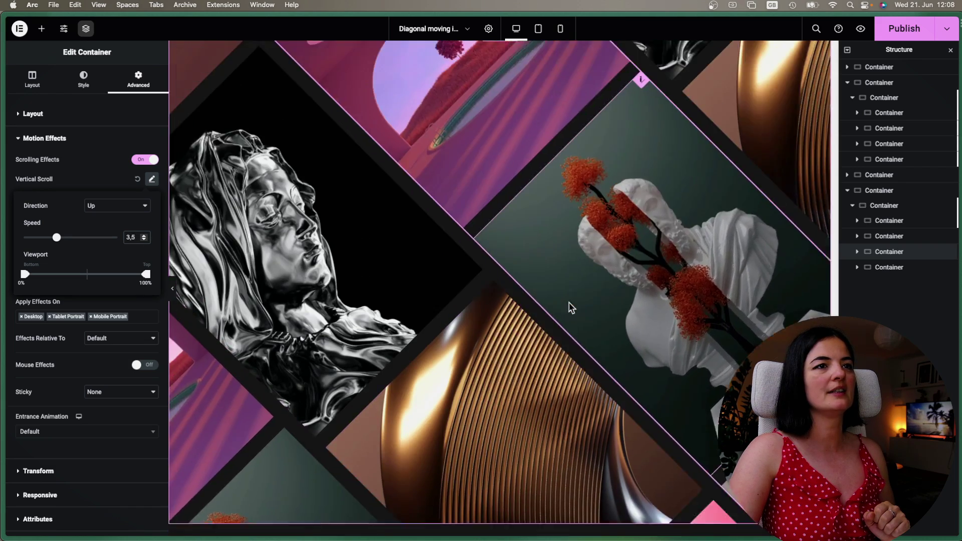
{"action": "scroll", "coordinate": [570, 303], "scroll_direction": "down", "scroll_amount": 3}
{"action": "scroll", "coordinate": [570, 303], "scroll_direction": "up", "scroll_amount": 3}
{"action": "scroll", "coordinate": [569, 302], "scroll_direction": "down", "scroll_amount": 3}
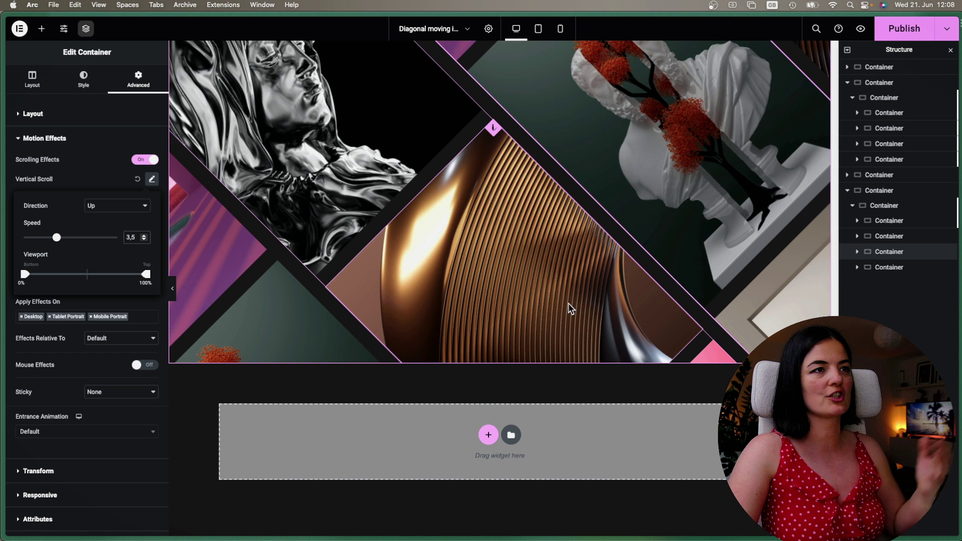
- Enable scrolling effects on the pink-image column, scrolling Down at speed 3.5
{"action": "left_click", "coordinate": [882, 237]}
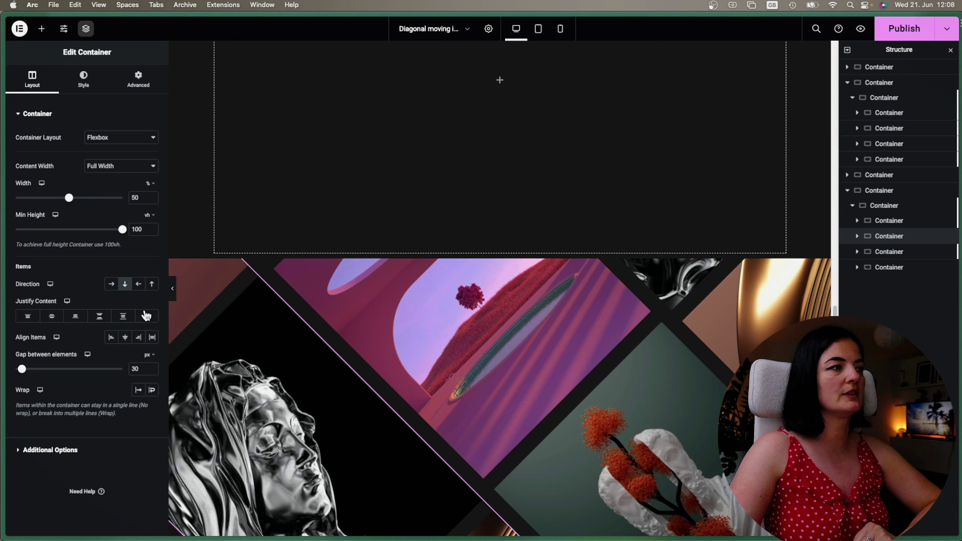
{"action": "left_click", "coordinate": [138, 82]}
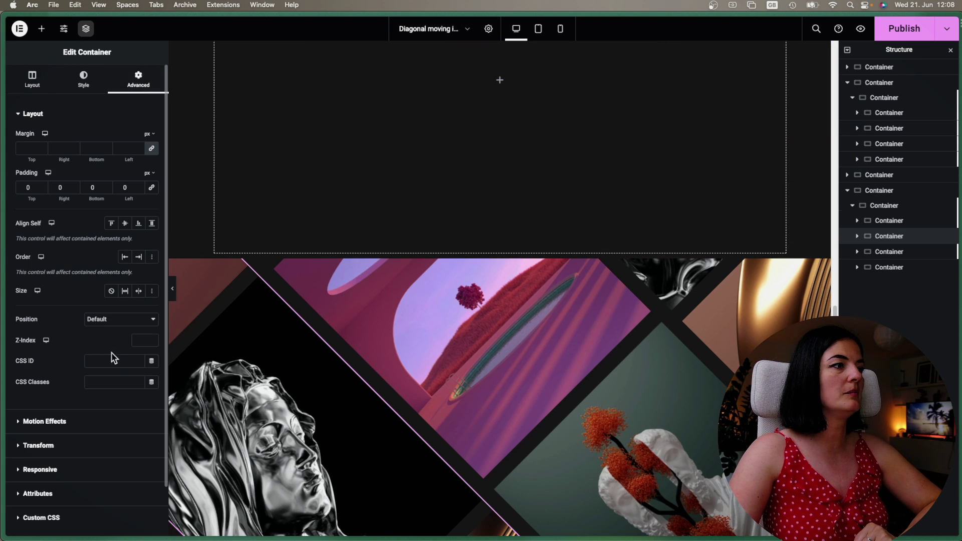
{"action": "left_click", "coordinate": [85, 414]}
{"action": "left_click", "coordinate": [147, 160]}
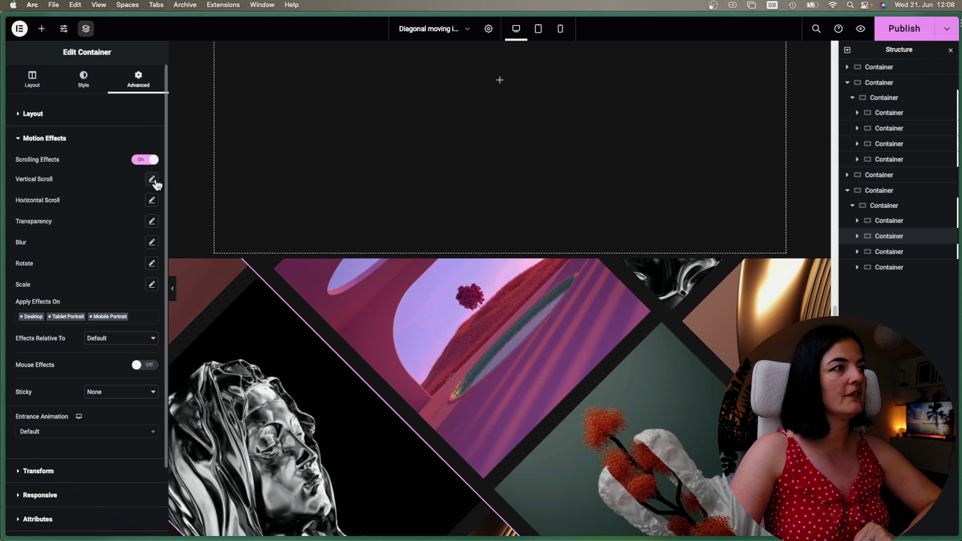
{"action": "left_click", "coordinate": [152, 179]}
{"action": "left_click", "coordinate": [143, 206]}
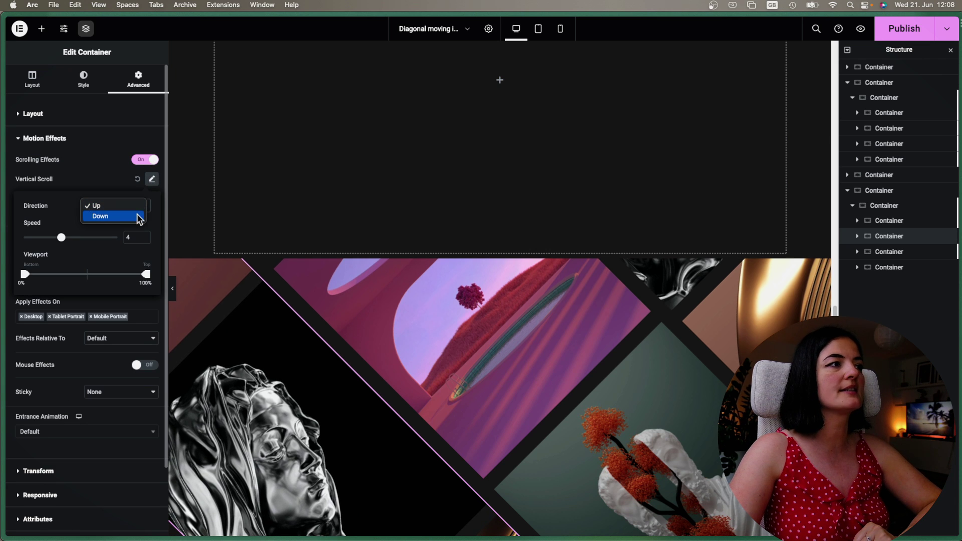
{"action": "left_click", "coordinate": [137, 215]}
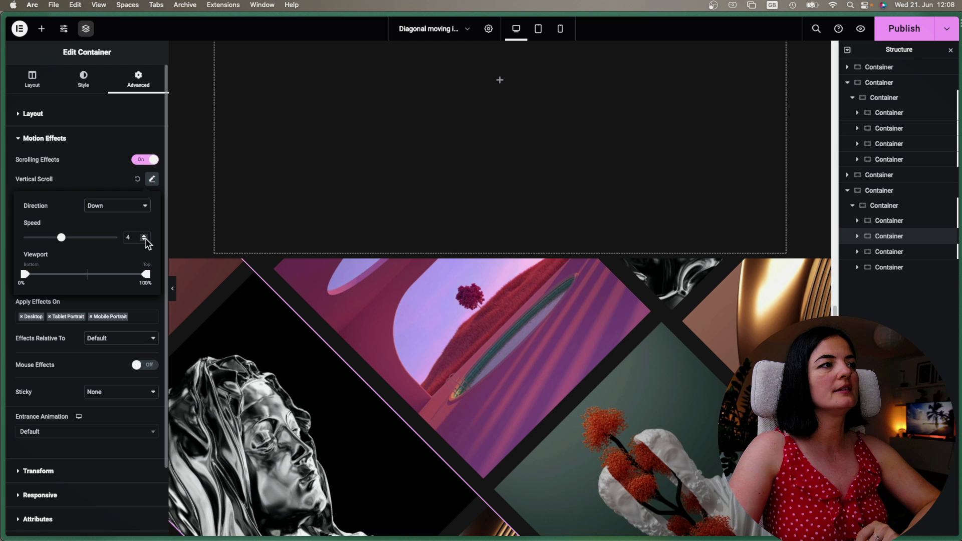
{"action": "left_click", "coordinate": [145, 240]}
{"action": "left_click", "coordinate": [145, 240]}
{"action": "left_click", "coordinate": [146, 240]}
{"action": "left_click", "coordinate": [146, 240]}
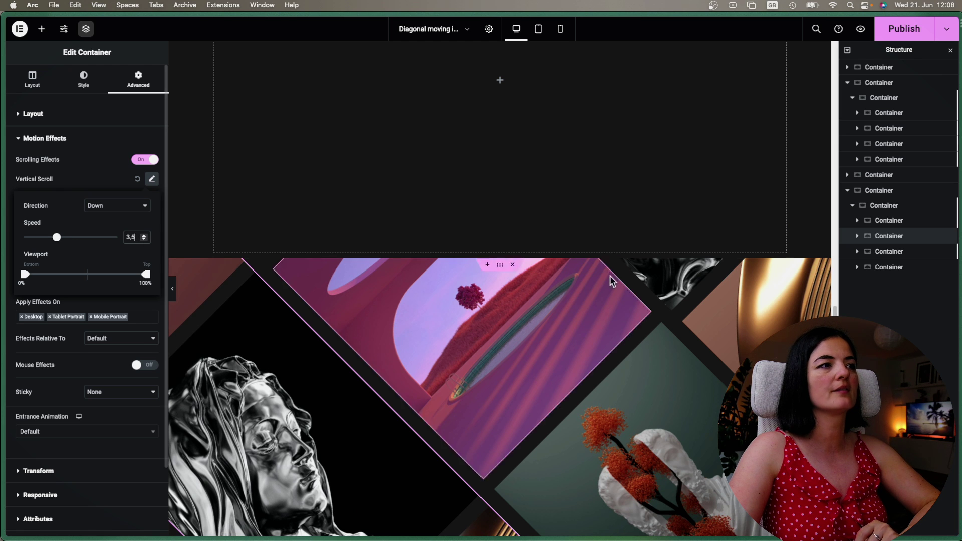
- Turn on scrolling effects for the last image column's vertical scroll
{"action": "mouse_move", "coordinate": [949, 256]}
{"action": "left_click", "coordinate": [903, 268]}
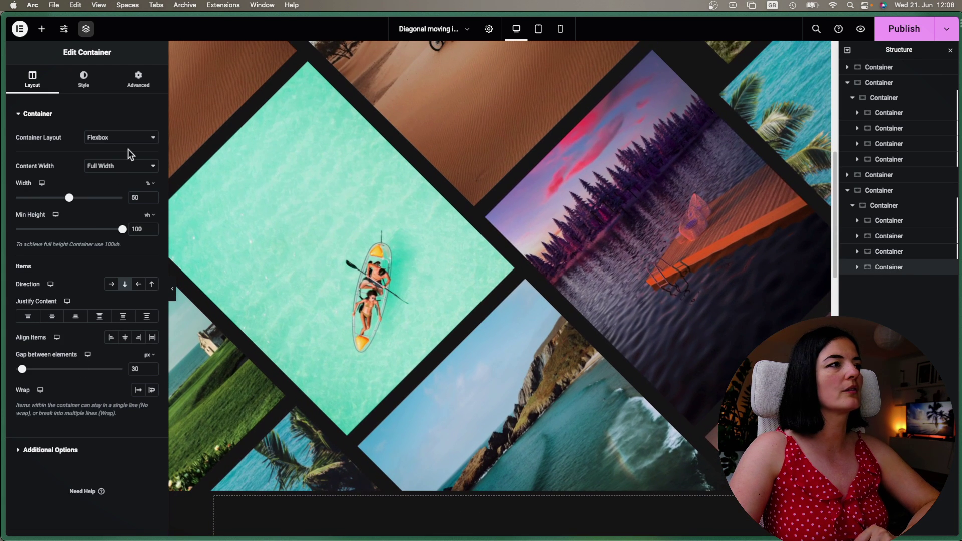
{"action": "left_click", "coordinate": [138, 79]}
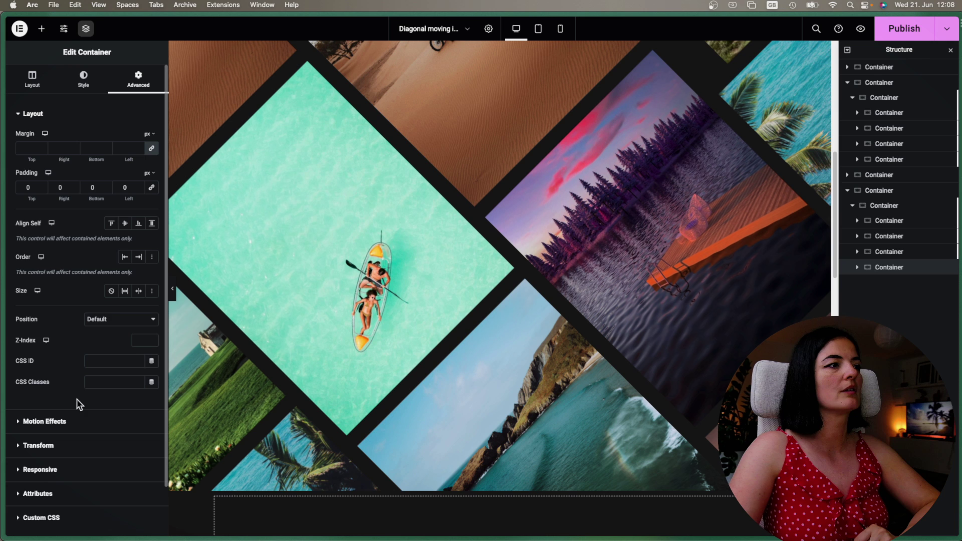
{"action": "left_click", "coordinate": [79, 420]}
{"action": "left_click", "coordinate": [143, 161]}
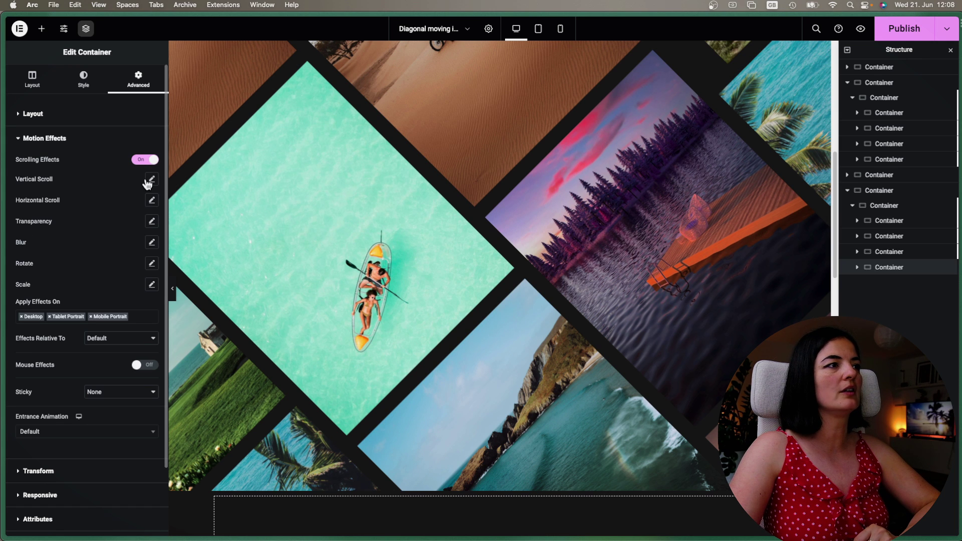
{"action": "left_click", "coordinate": [151, 180]}
{"action": "left_click", "coordinate": [144, 210]}
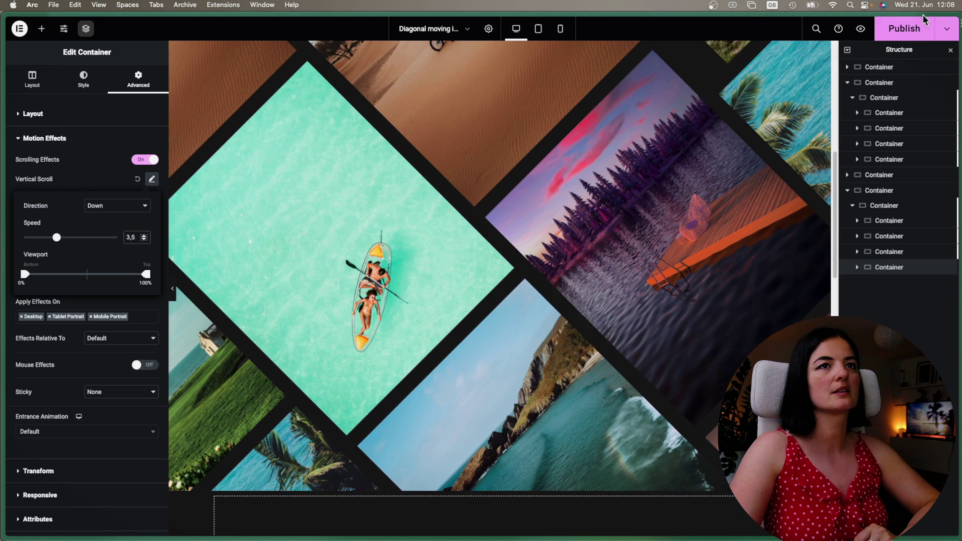
- Set the last column's vertical scroll to Down at speed 3.5
{"action": "scroll", "coordinate": [727, 231], "scroll_direction": "down", "scroll_amount": 15}
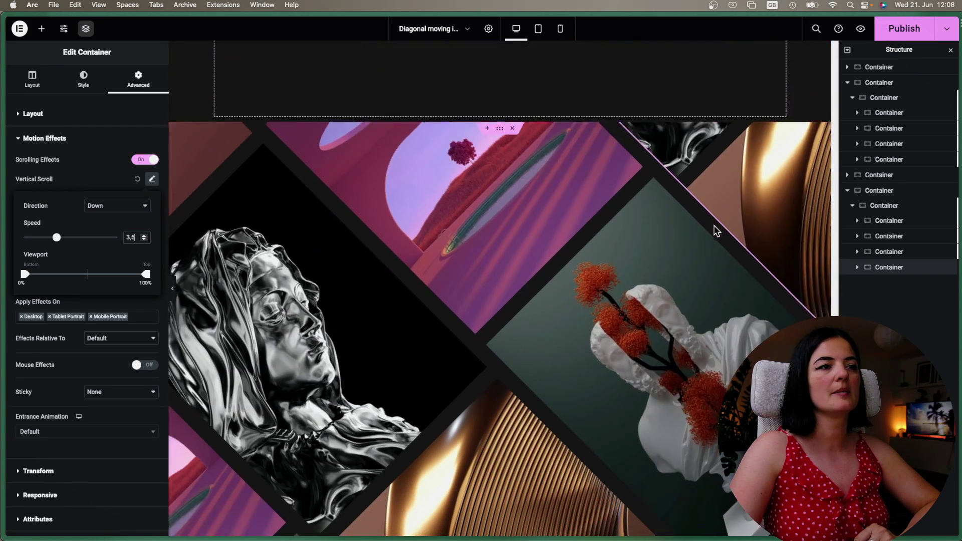
{"action": "scroll", "coordinate": [715, 230], "scroll_direction": "up", "scroll_amount": 10}
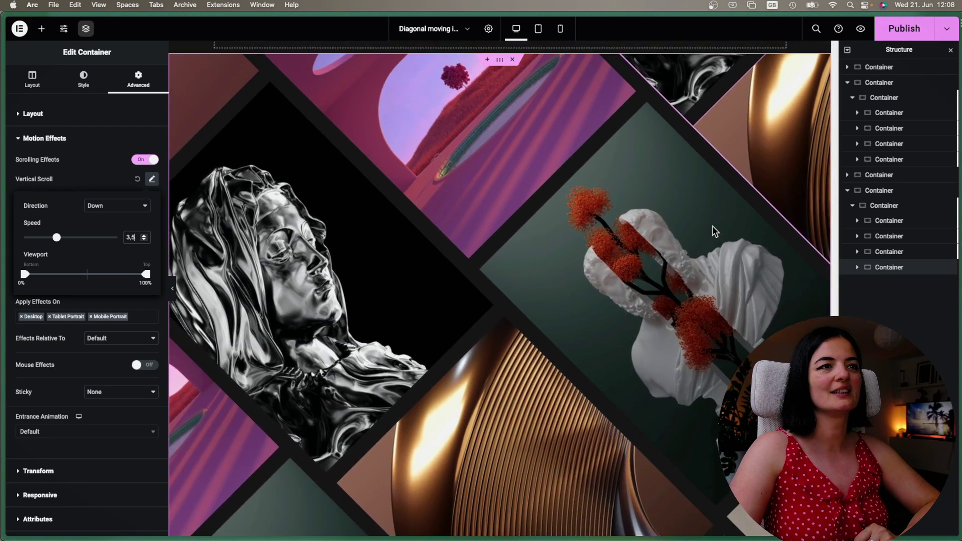
{"action": "scroll", "coordinate": [714, 232], "scroll_direction": "down", "scroll_amount": 10}
{"action": "scroll", "coordinate": [714, 232], "scroll_direction": "up", "scroll_amount": 8}
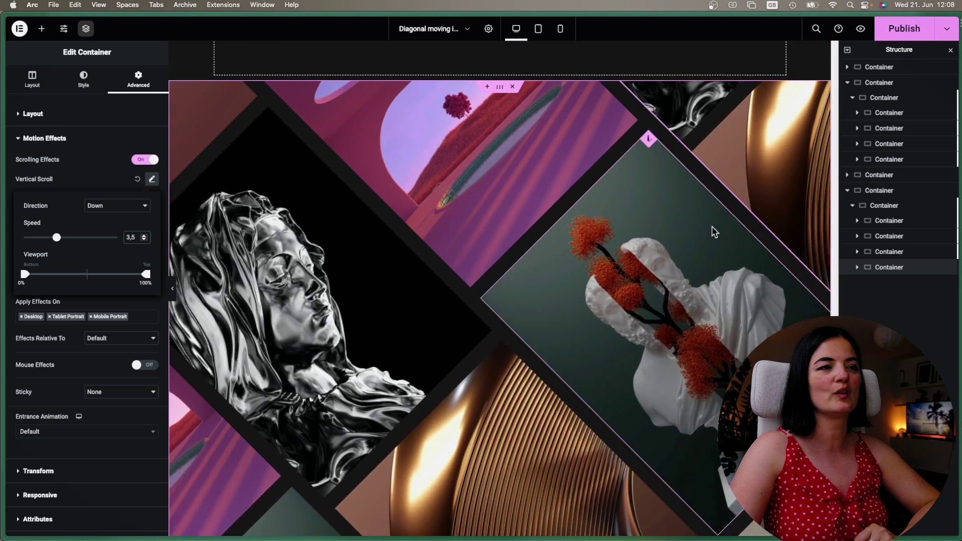
{"action": "scroll", "coordinate": [712, 227], "scroll_direction": "down", "scroll_amount": 6}
{"action": "scroll", "coordinate": [712, 227], "scroll_direction": "up", "scroll_amount": 7}
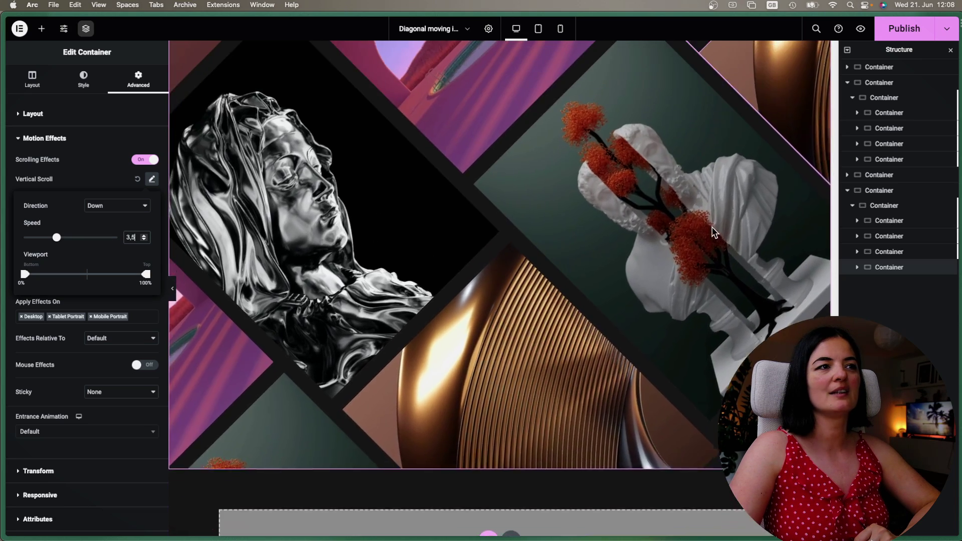
{"action": "scroll", "coordinate": [714, 230], "scroll_direction": "up", "scroll_amount": 3}
{"action": "scroll", "coordinate": [713, 230], "scroll_direction": "down", "scroll_amount": 6}
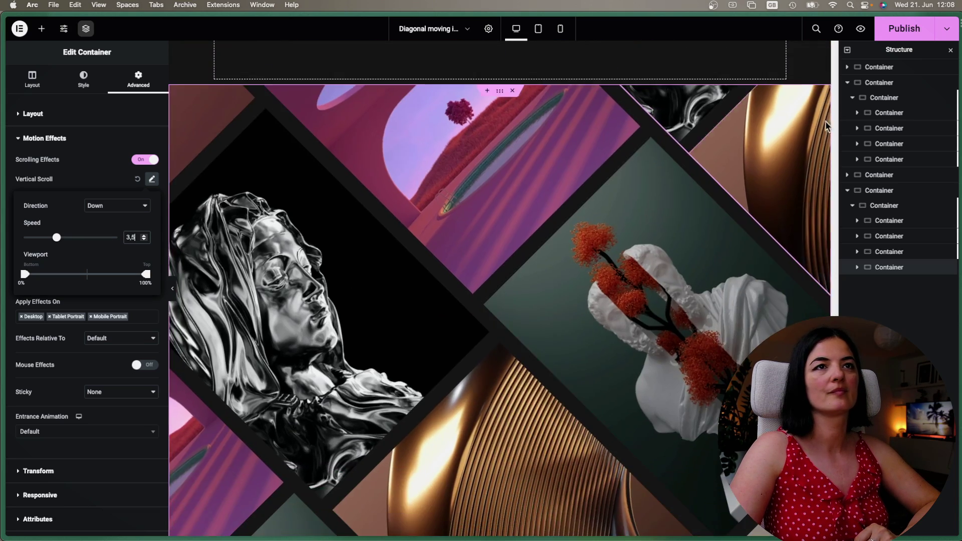
{"action": "left_click", "coordinate": [910, 32]}
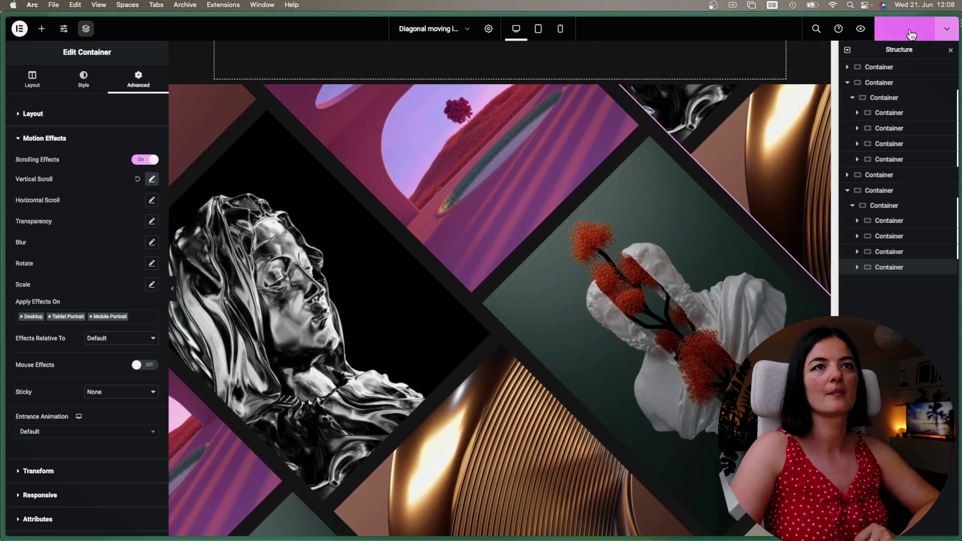
- Preview the page live and scroll through the animated diagonal collage
{"action": "left_click", "coordinate": [862, 30]}
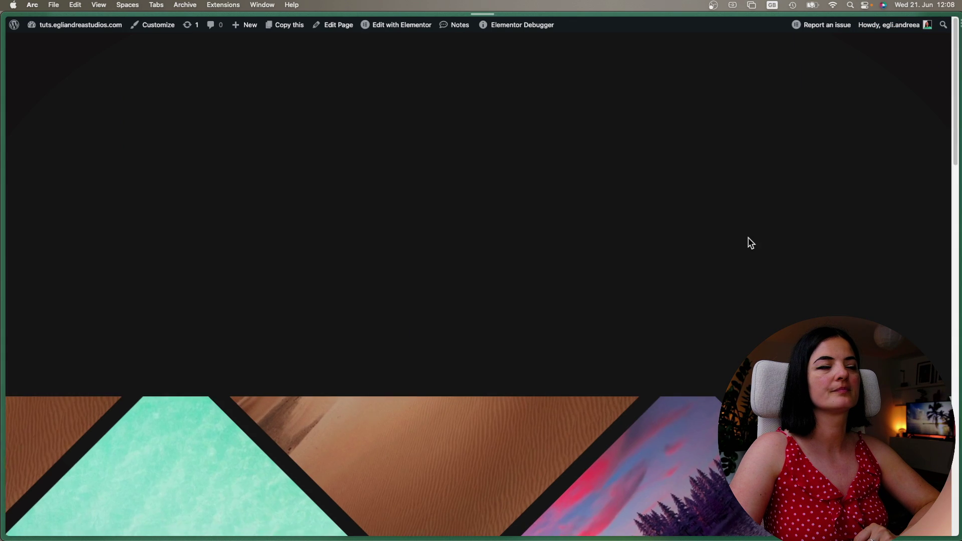
{"action": "scroll", "coordinate": [748, 238], "scroll_direction": "down", "scroll_amount": 15}
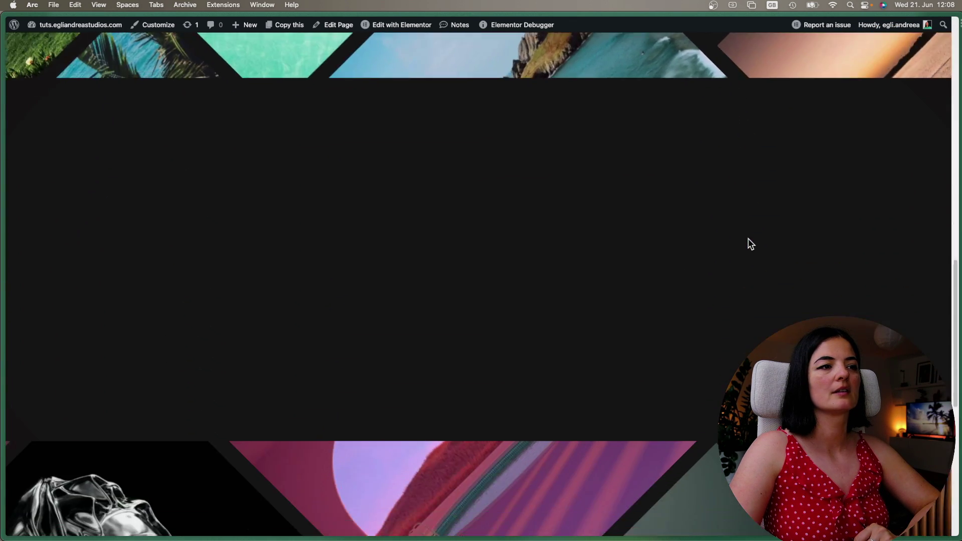
{"action": "scroll", "coordinate": [748, 240], "scroll_direction": "down", "scroll_amount": 3}
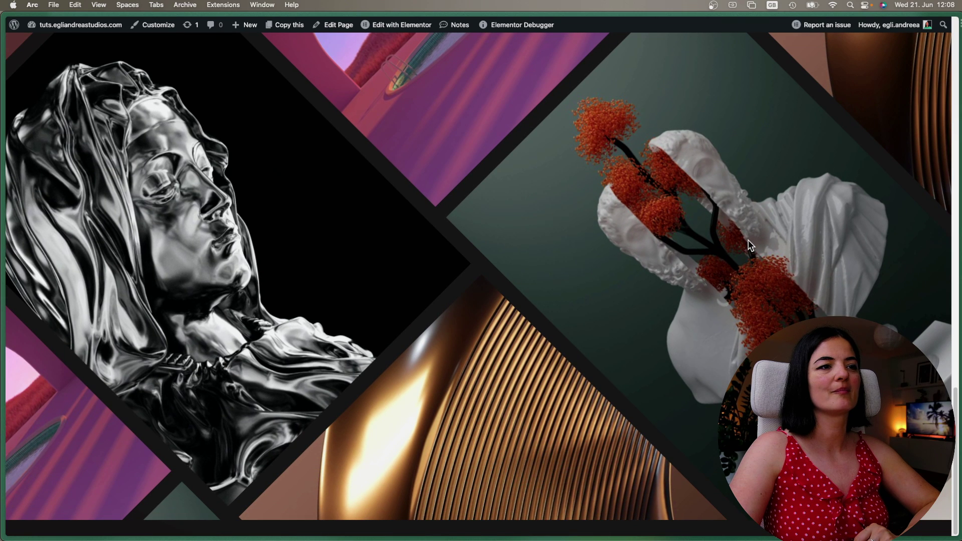
- Back in the editor, add a single-column flexbox container below the gallery
{"action": "mouse_move", "coordinate": [3, 140]}
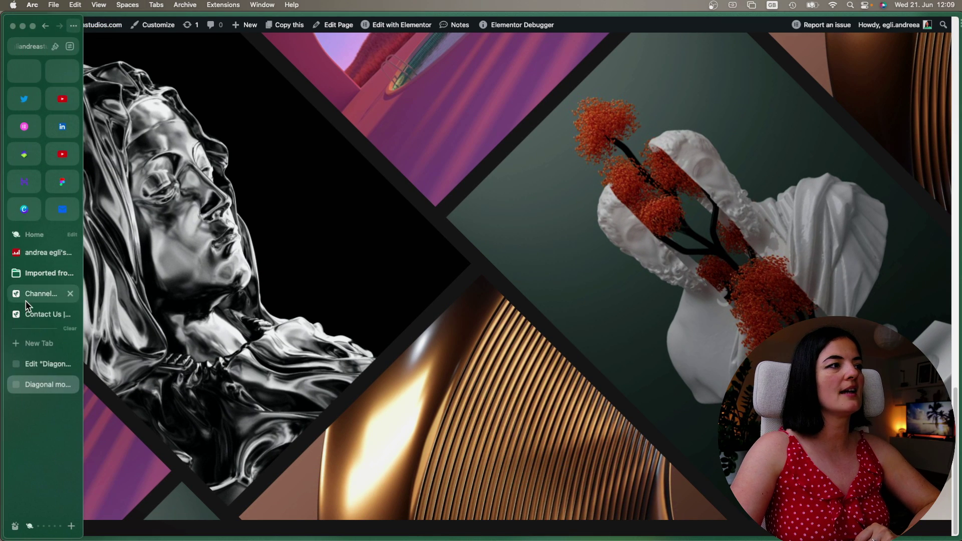
{"action": "left_click", "coordinate": [45, 362]}
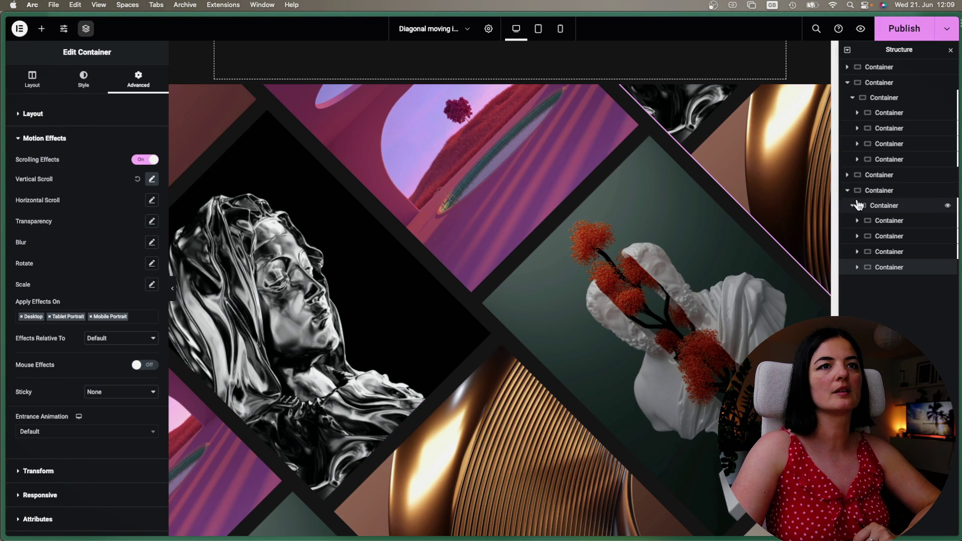
{"action": "scroll", "coordinate": [715, 275], "scroll_direction": "down", "scroll_amount": 5}
{"action": "scroll", "coordinate": [716, 275], "scroll_direction": "down", "scroll_amount": 2}
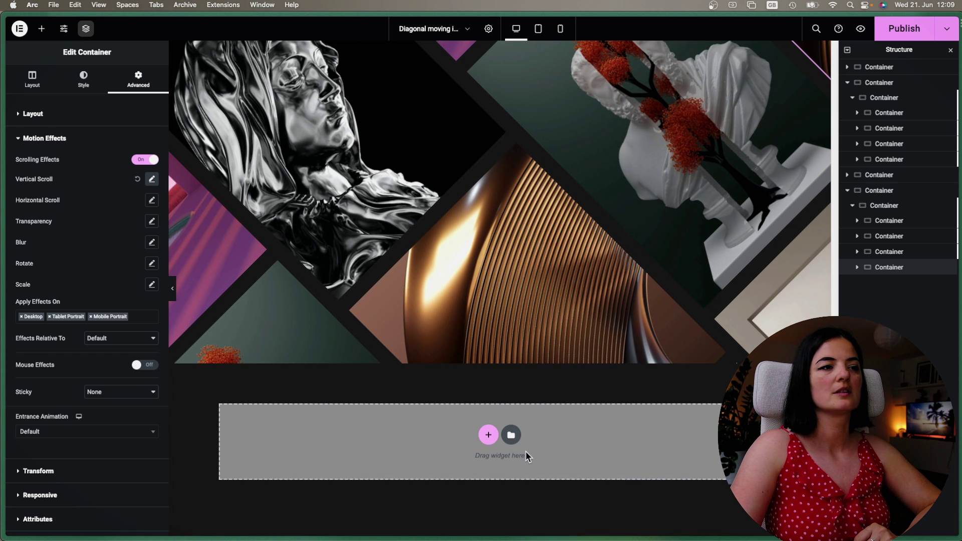
{"action": "left_click", "coordinate": [489, 436]}
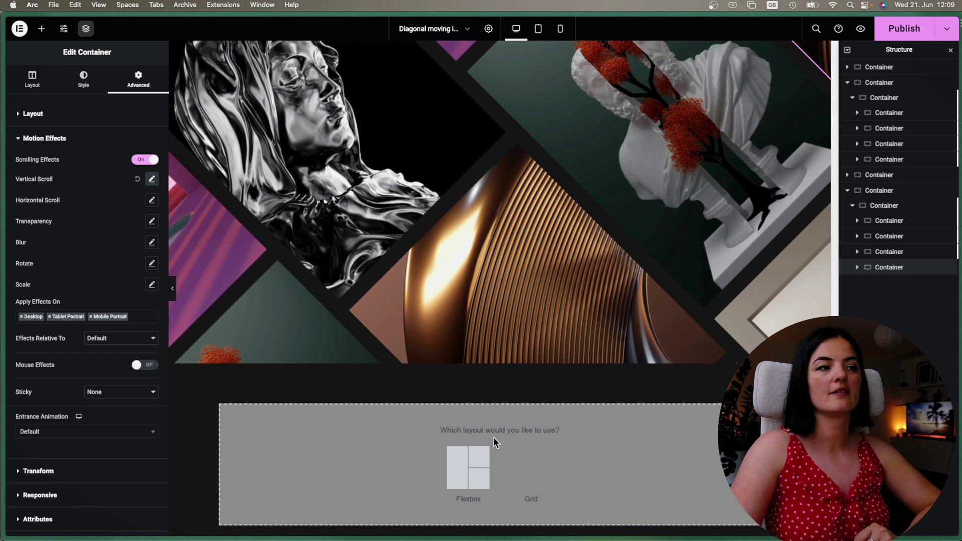
{"action": "left_click", "coordinate": [458, 485]}
{"action": "left_click", "coordinate": [361, 457]}
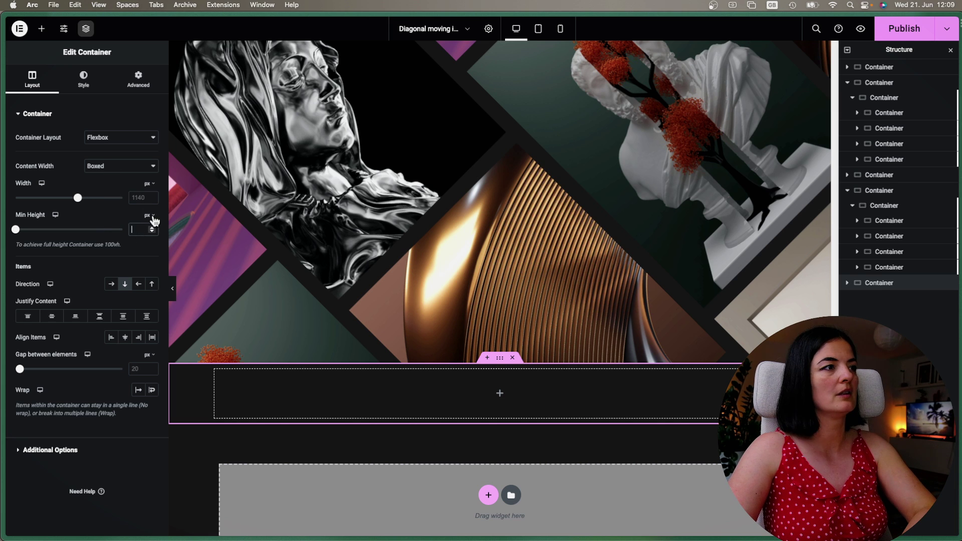
- Set the new container's minimum height to 100 vh and save the page
{"action": "left_click", "coordinate": [147, 259]}
{"action": "left_click", "coordinate": [138, 229]}
{"action": "type", "text": "100"}
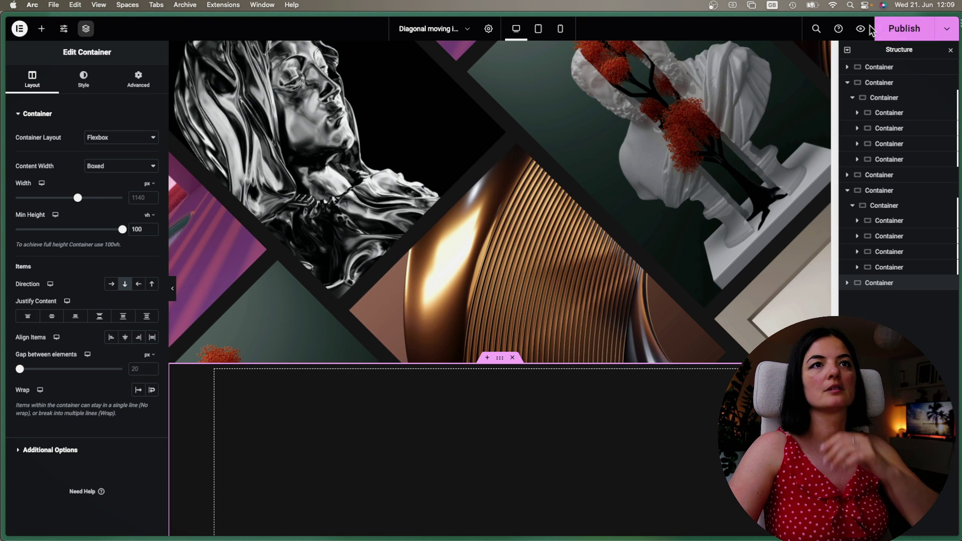
{"action": "left_click", "coordinate": [900, 29]}
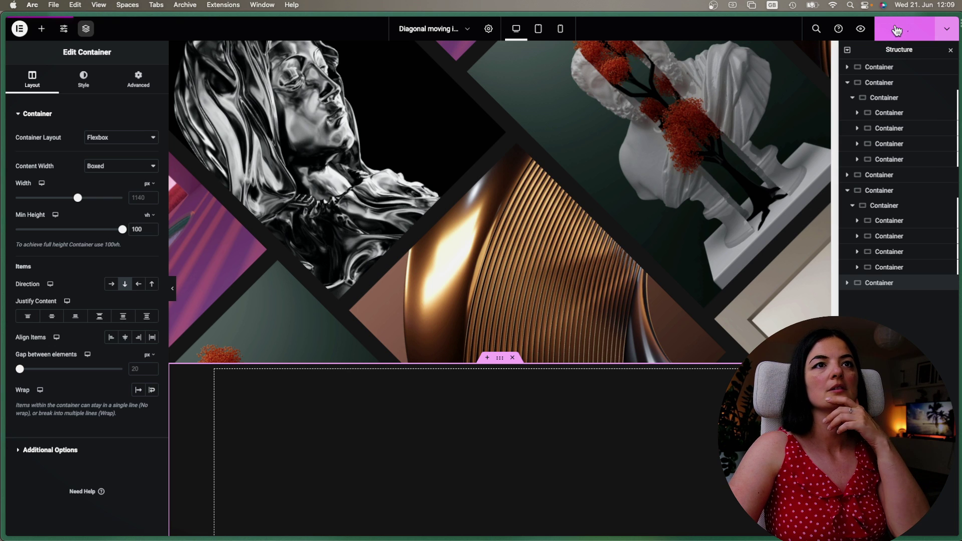
- Preview the live page again, scrolling through the collage and the empty 100 vh section
{"action": "left_click", "coordinate": [863, 29]}
{"action": "scroll", "coordinate": [804, 308], "scroll_direction": "down", "scroll_amount": 15}
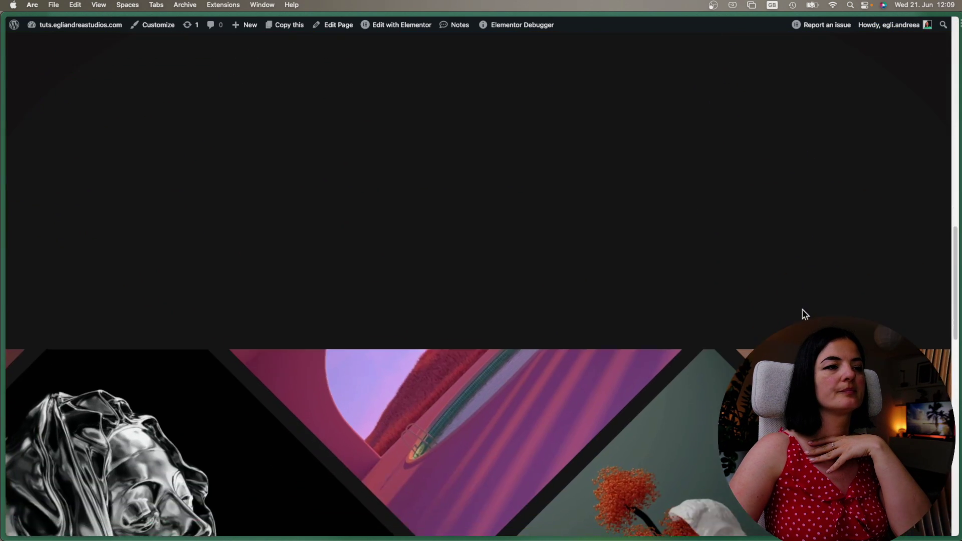
{"action": "scroll", "coordinate": [804, 314], "scroll_direction": "up", "scroll_amount": 10}
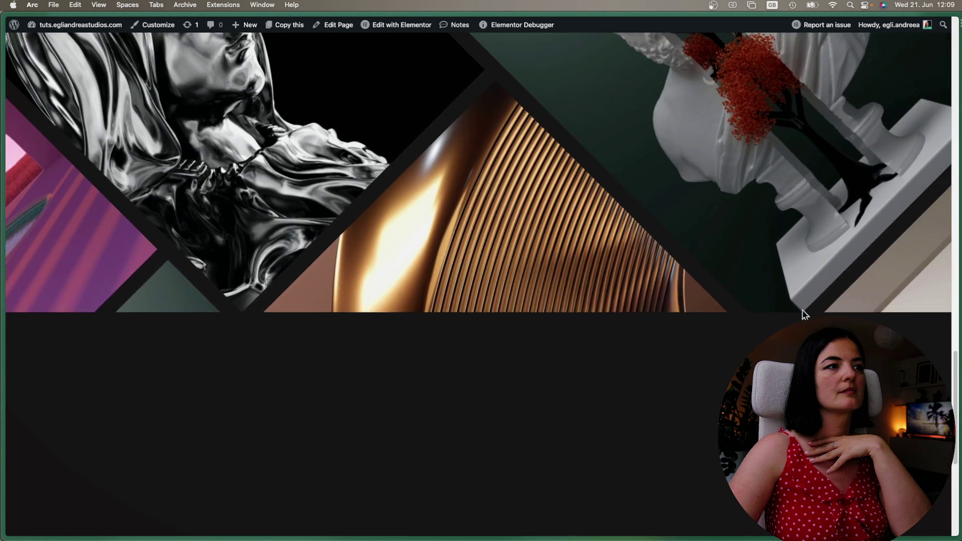
{"action": "scroll", "coordinate": [803, 314], "scroll_direction": "down", "scroll_amount": 3}
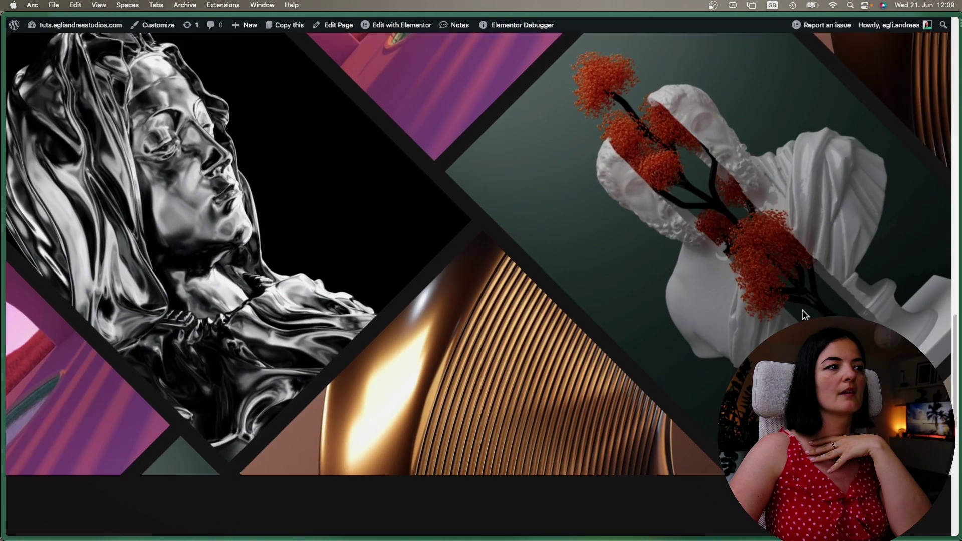
{"action": "scroll", "coordinate": [803, 313], "scroll_direction": "up", "scroll_amount": 4}
{"action": "scroll", "coordinate": [803, 313], "scroll_direction": "up", "scroll_amount": 10}
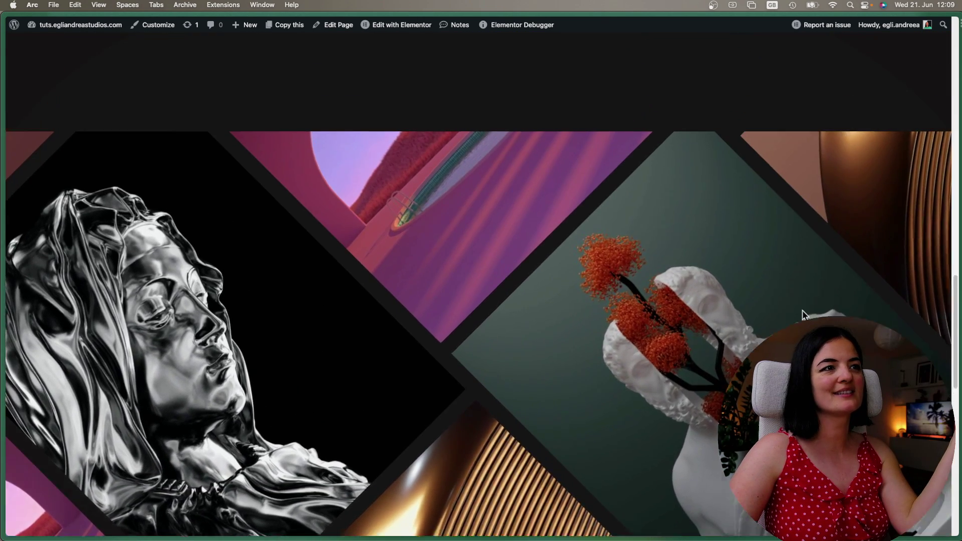
{"action": "scroll", "coordinate": [803, 314], "scroll_direction": "down", "scroll_amount": 15}
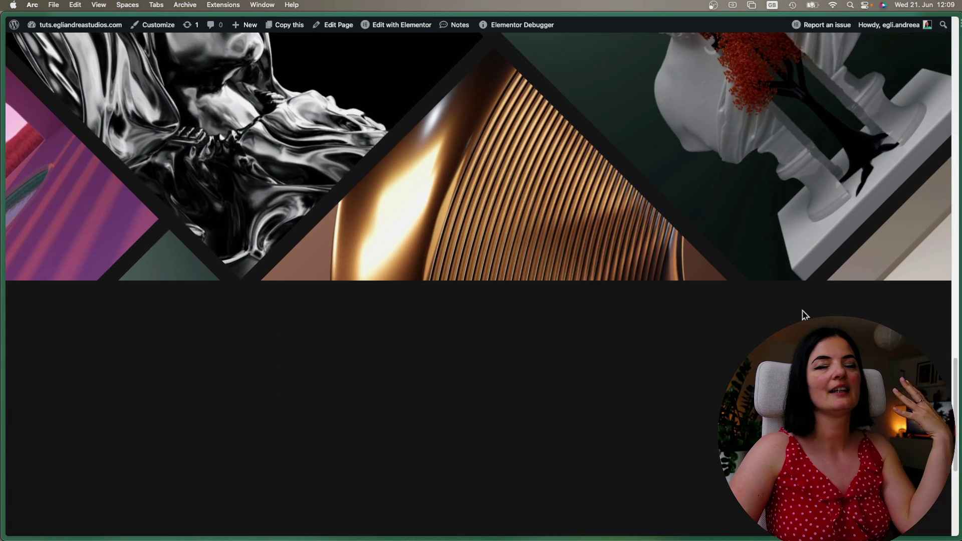
{"action": "scroll", "coordinate": [803, 314], "scroll_direction": "down", "scroll_amount": 3}
{"action": "scroll", "coordinate": [804, 314], "scroll_direction": "up", "scroll_amount": 3}
{"action": "scroll", "coordinate": [343, 315], "scroll_direction": "up", "scroll_amount": 5}
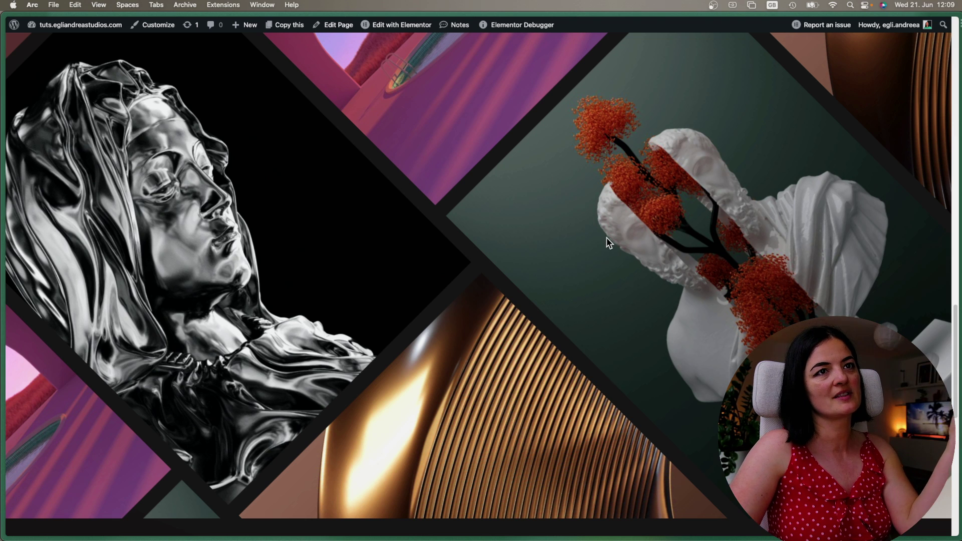
{"action": "scroll", "coordinate": [608, 243], "scroll_direction": "down", "scroll_amount": 5}
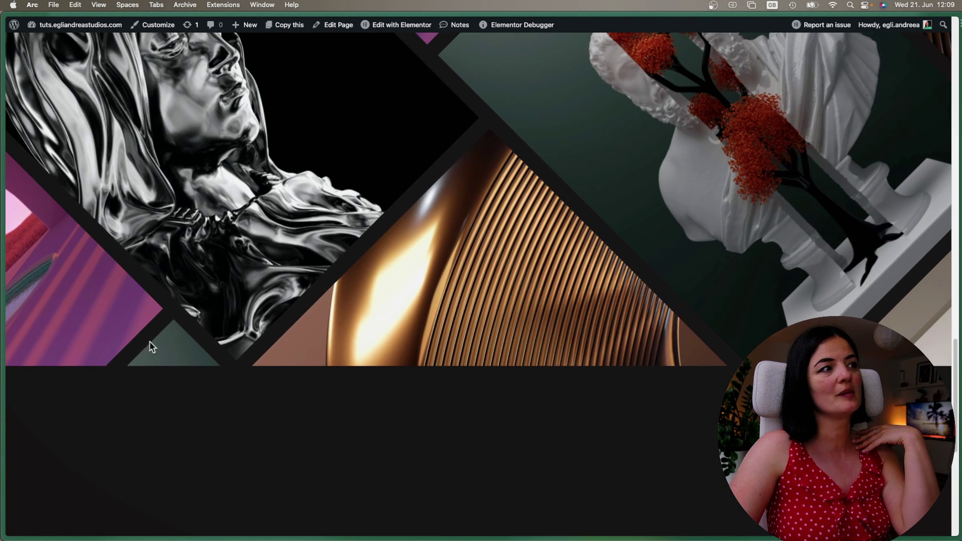
{"action": "scroll", "coordinate": [709, 280], "scroll_direction": "down", "scroll_amount": 10}
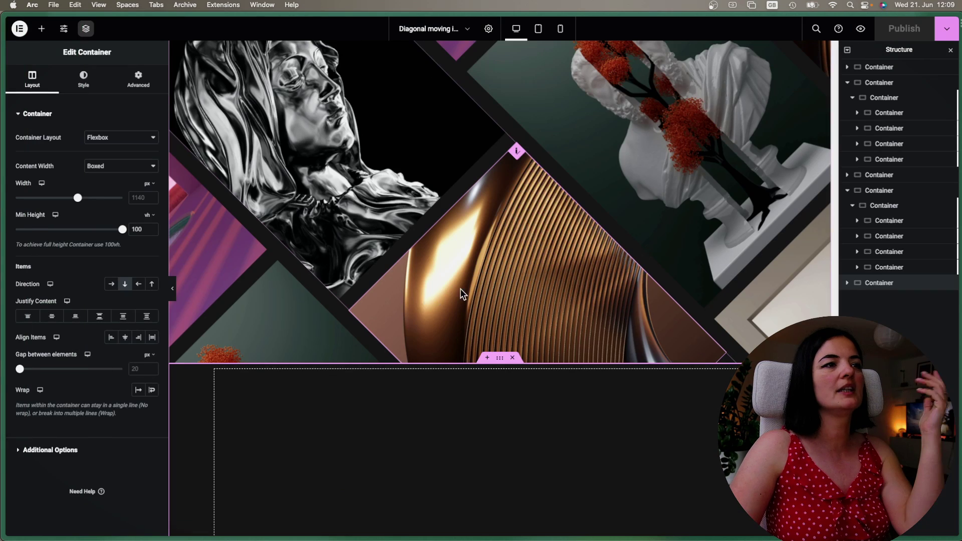
- Select the gold image, then its parent full-width container holding the diagonal columns
{"action": "left_click", "coordinate": [492, 269]}
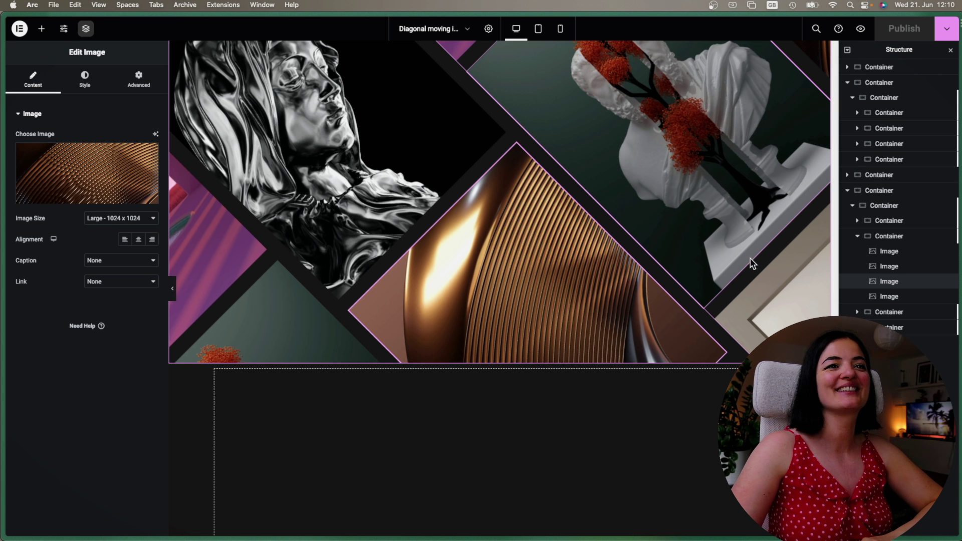
{"action": "left_click", "coordinate": [879, 190]}
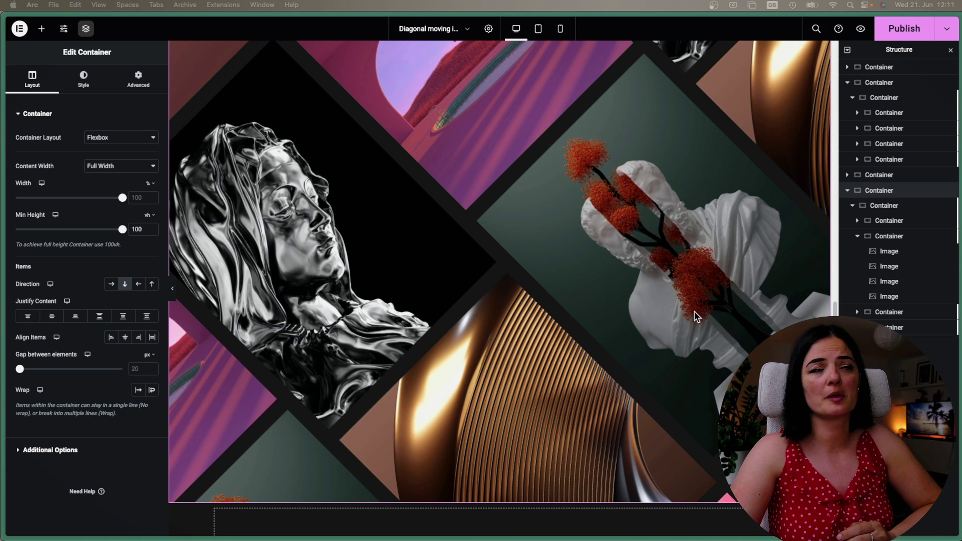
{"action": "scroll", "coordinate": [700, 323], "scroll_direction": "up", "scroll_amount": 2}
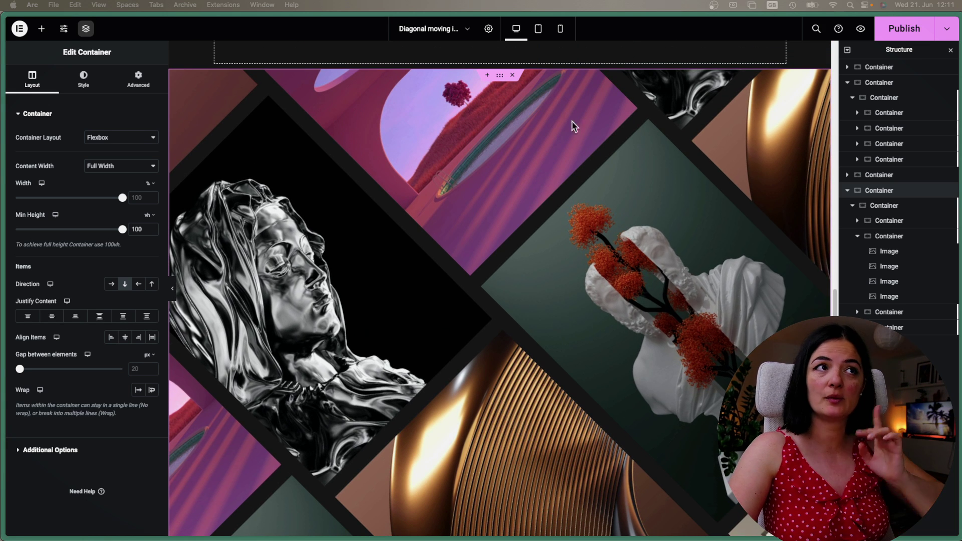
- In tablet view, drag the collage section's minimum height down to 80 vh
{"action": "left_click", "coordinate": [539, 29]}
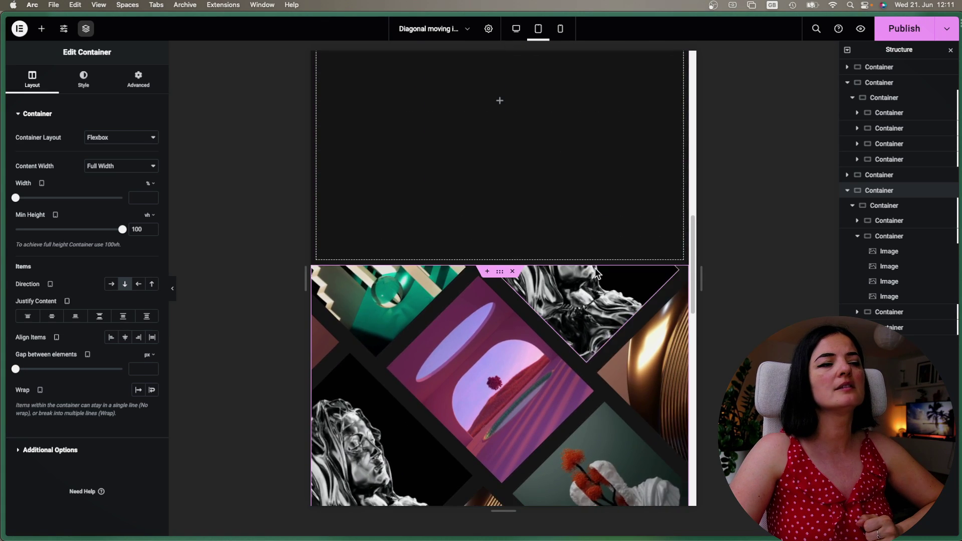
{"action": "scroll", "coordinate": [594, 270], "scroll_direction": "down", "scroll_amount": 4}
{"action": "scroll", "coordinate": [595, 273], "scroll_direction": "up", "scroll_amount": 5}
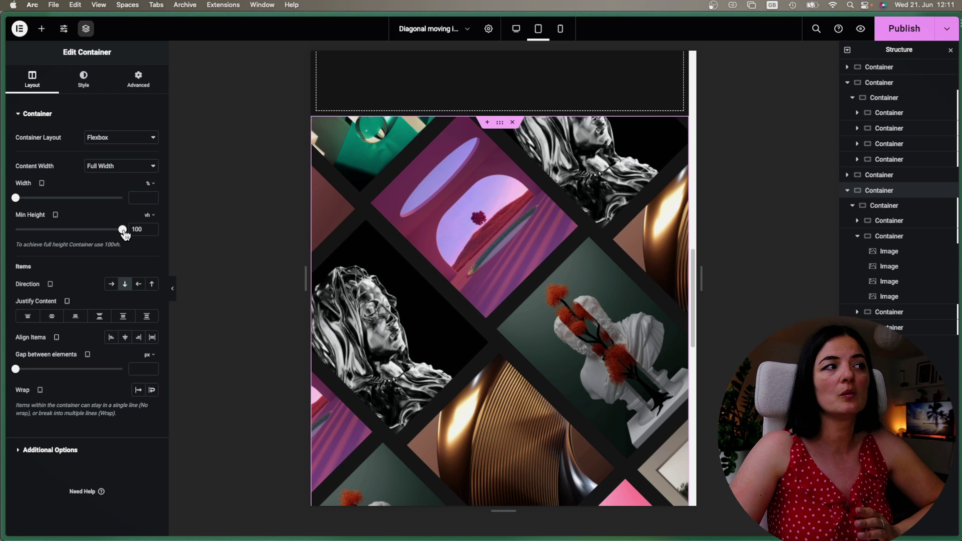
{"action": "left_click_drag", "start_coordinate": [123, 229], "coordinate": [80, 232]}
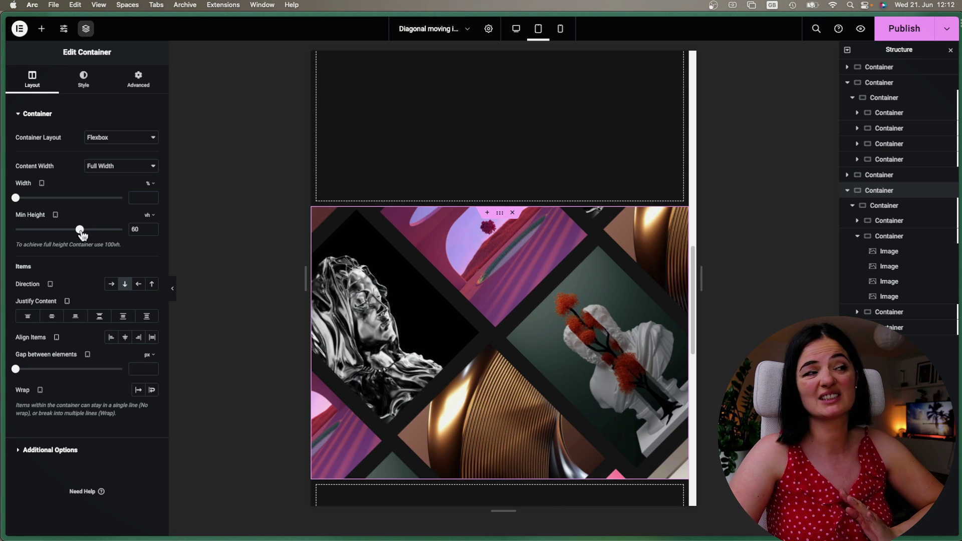
{"action": "scroll", "coordinate": [624, 295], "scroll_direction": "down", "scroll_amount": 5}
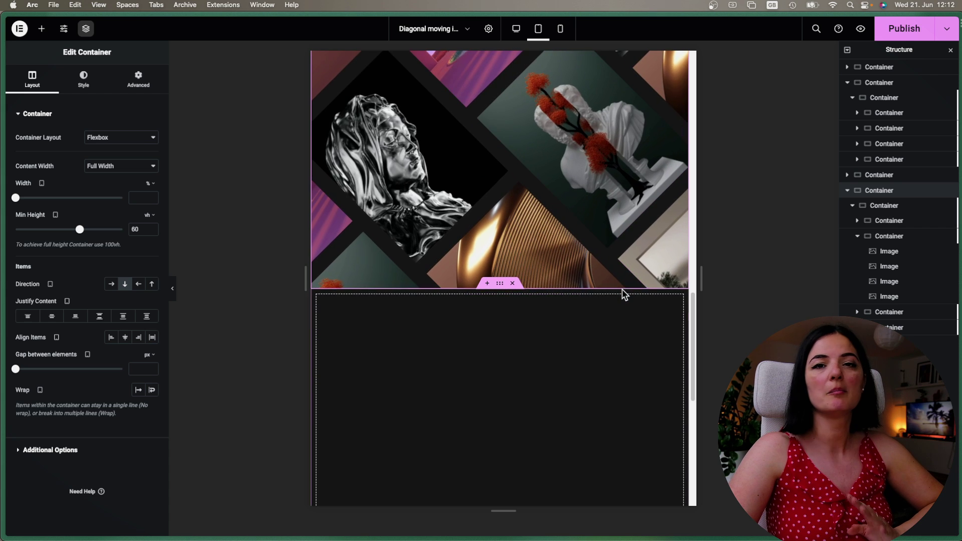
{"action": "scroll", "coordinate": [623, 295], "scroll_direction": "up", "scroll_amount": 3}
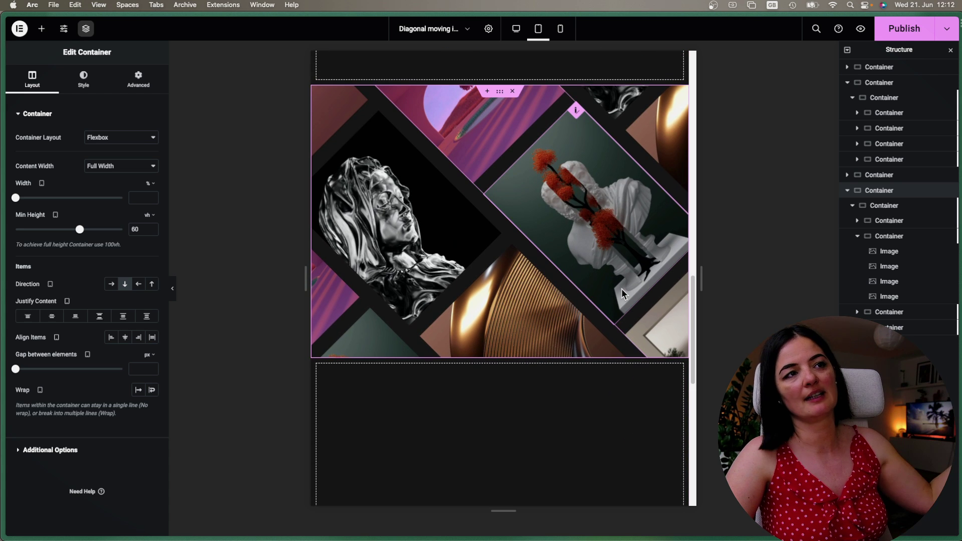
{"action": "scroll", "coordinate": [622, 289], "scroll_direction": "down", "scroll_amount": 1}
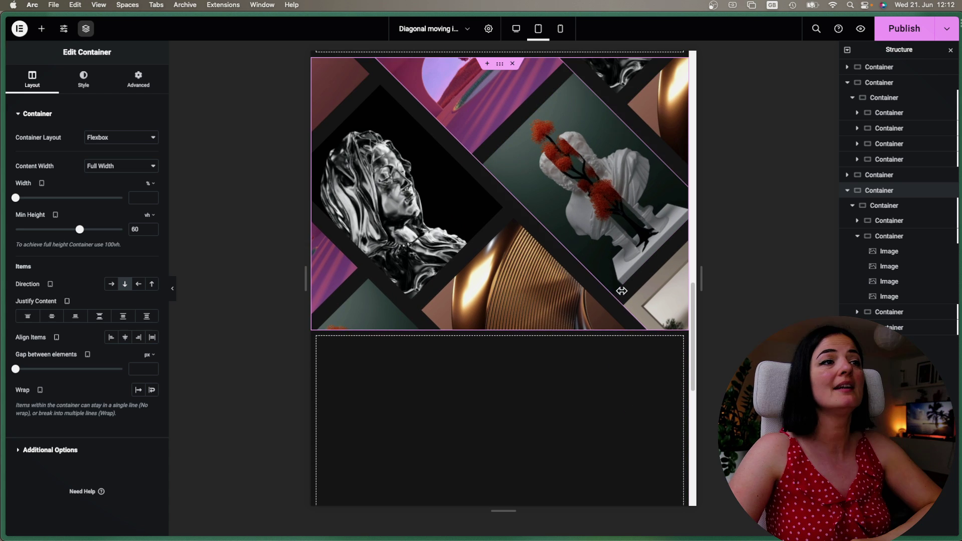
- Check the 100 vh diagonal collage in the mobile portrait preview, then return to desktop
{"action": "left_click", "coordinate": [562, 30]}
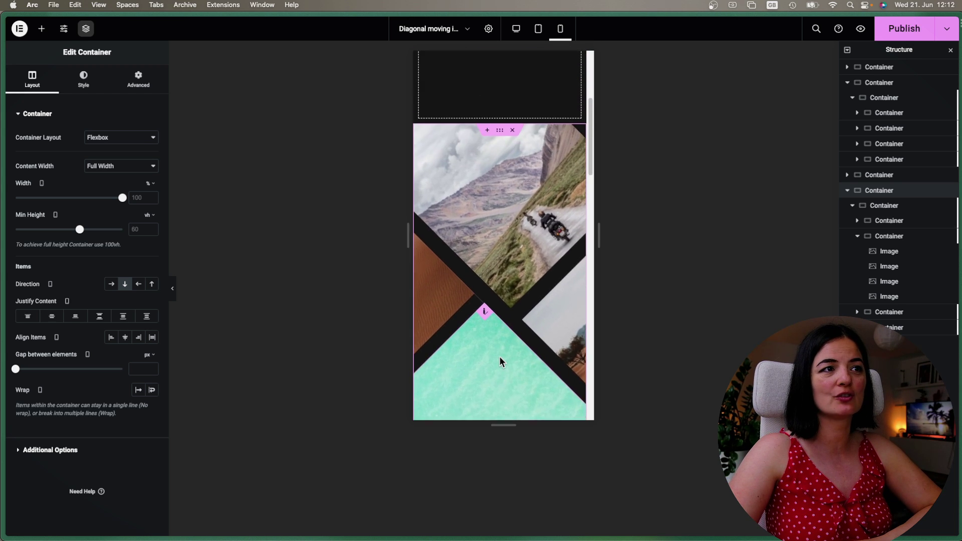
{"action": "scroll", "coordinate": [500, 357], "scroll_direction": "up", "scroll_amount": 2}
{"action": "scroll", "coordinate": [500, 357], "scroll_direction": "down", "scroll_amount": 4}
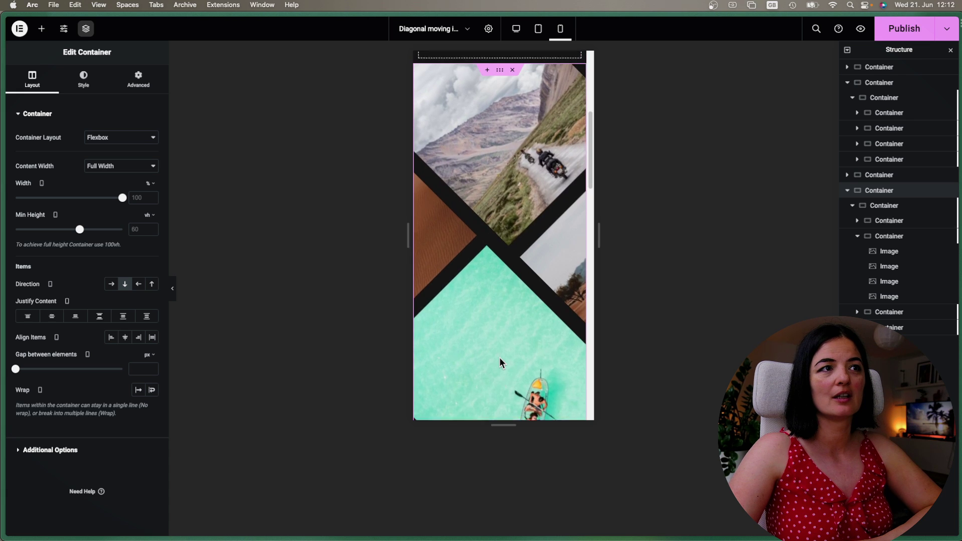
{"action": "scroll", "coordinate": [500, 357], "scroll_direction": "up", "scroll_amount": 3}
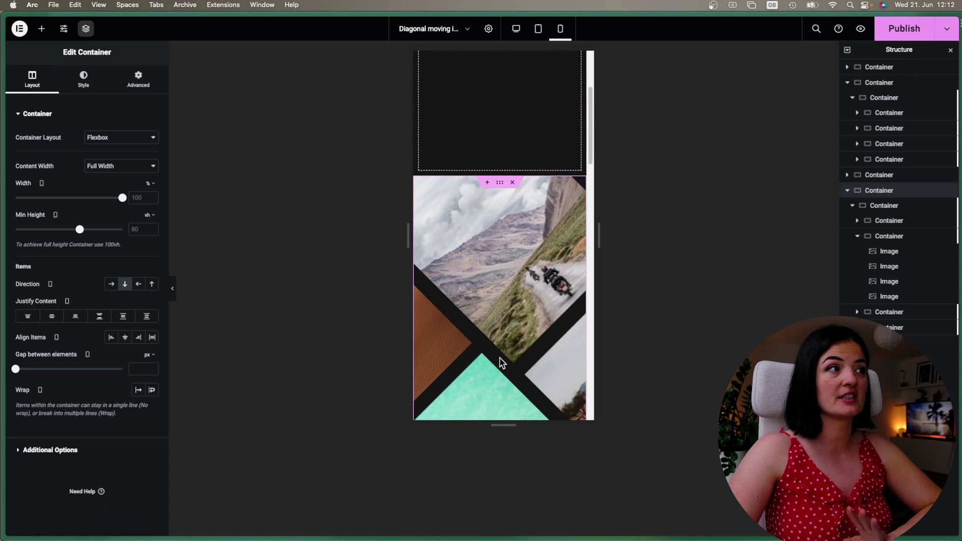
{"action": "scroll", "coordinate": [501, 362], "scroll_direction": "down", "scroll_amount": 12}
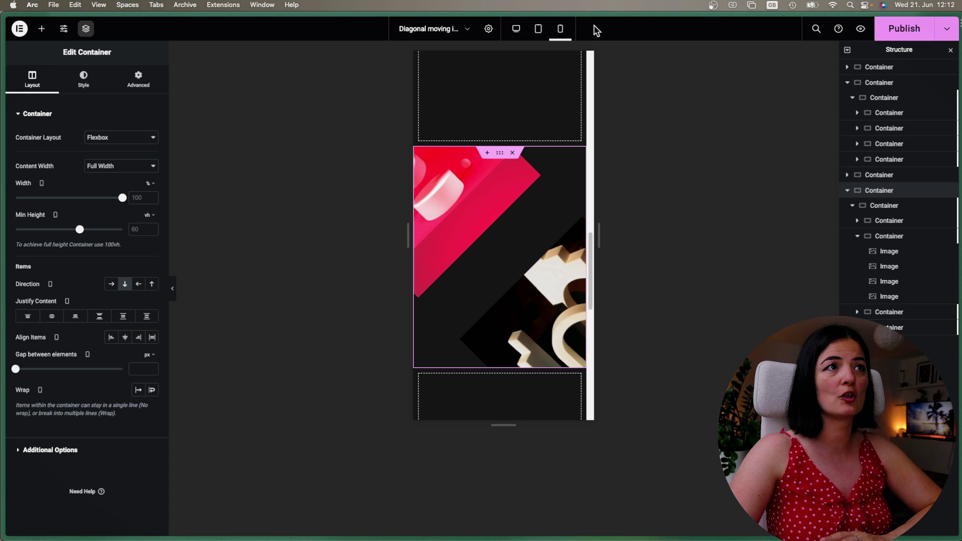
{"action": "left_click", "coordinate": [517, 30]}
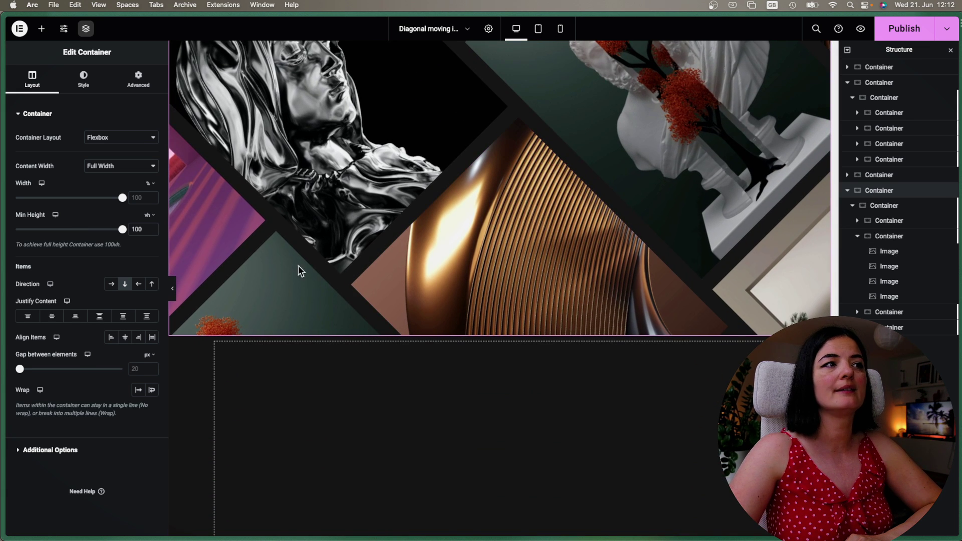
- Select the image-columns container and open its Responsive settings with Hide On Mobile Portrait
{"action": "left_click", "coordinate": [259, 248]}
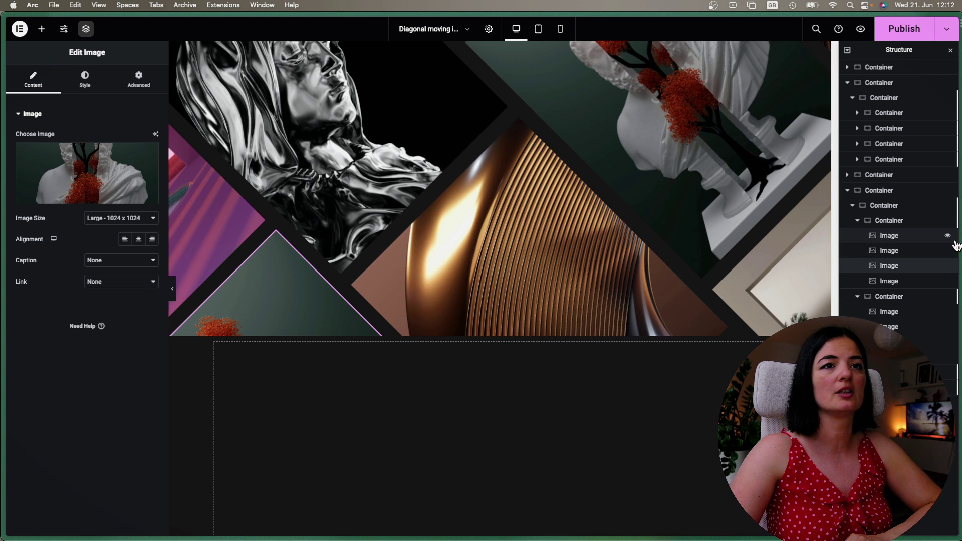
{"action": "left_click", "coordinate": [890, 221]}
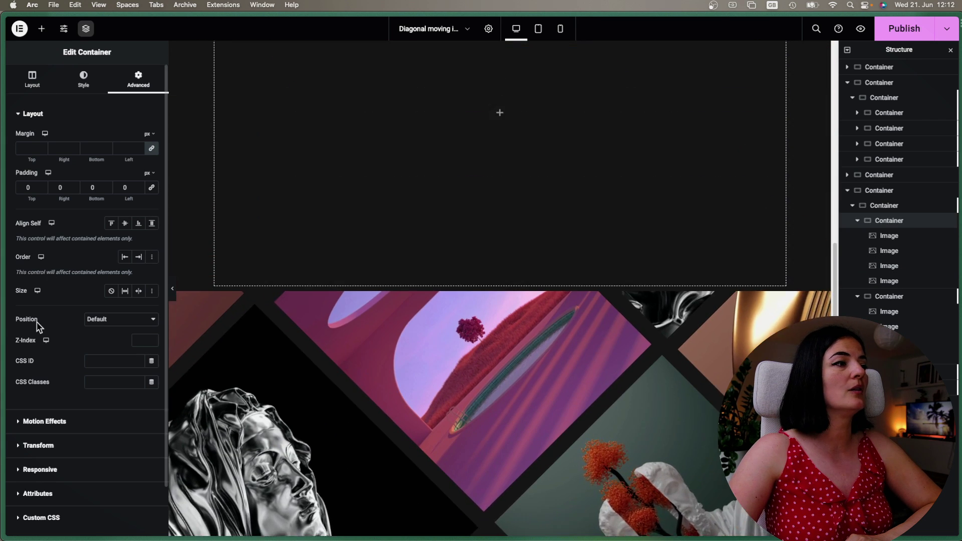
{"action": "left_click", "coordinate": [70, 471]}
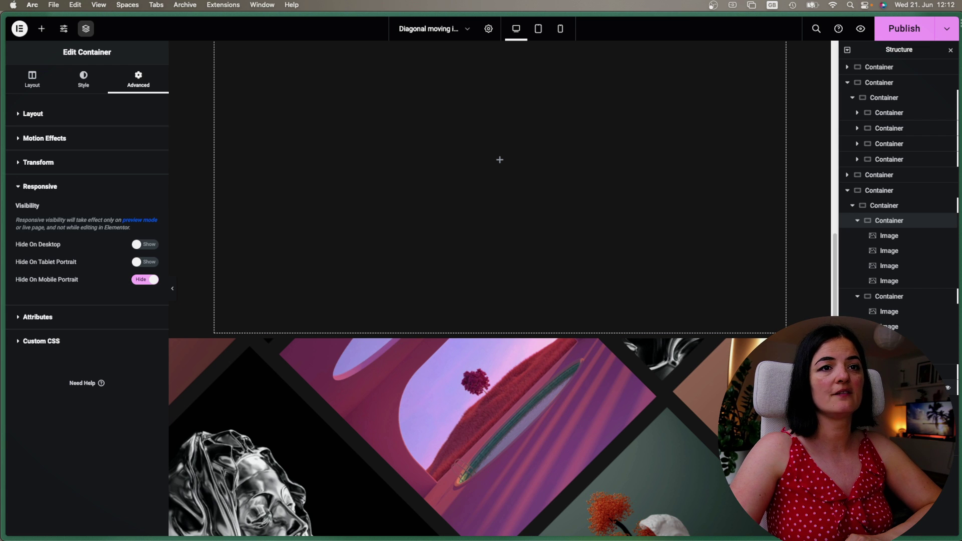
{"action": "left_click", "coordinate": [33, 114]}
{"action": "scroll", "coordinate": [239, 372], "scroll_direction": "up", "scroll_amount": 10}
{"action": "scroll", "coordinate": [143, 471], "scroll_direction": "down", "scroll_amount": 2}
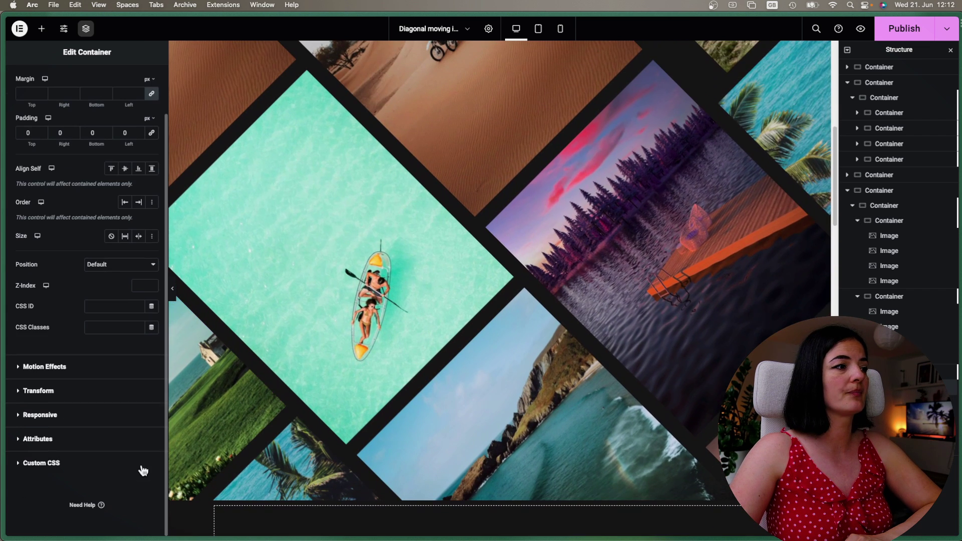
{"action": "left_click", "coordinate": [40, 415]}
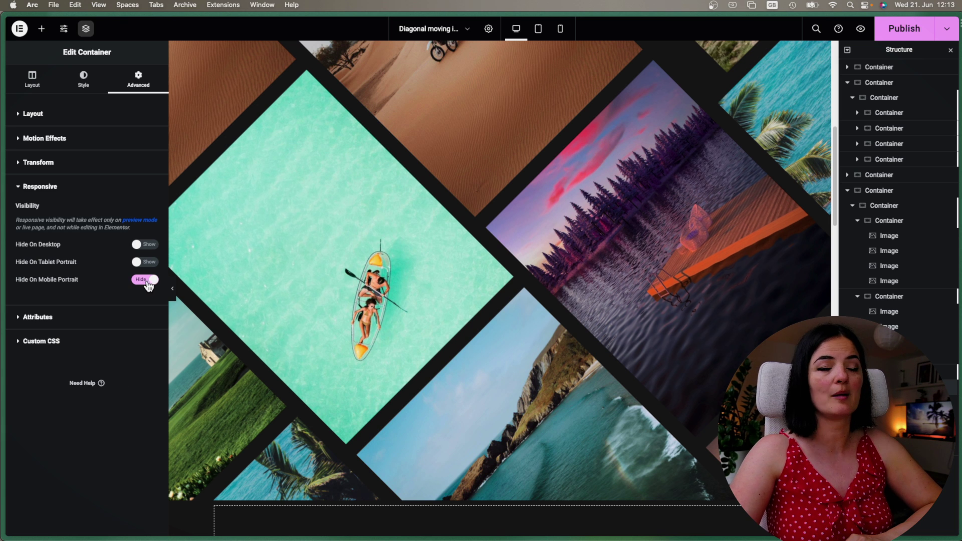
- In mobile portrait, collapse the Structure rows and set the inner row container to 25% width
{"action": "left_click", "coordinate": [560, 31]}
{"action": "scroll", "coordinate": [550, 247], "scroll_direction": "down", "scroll_amount": 5}
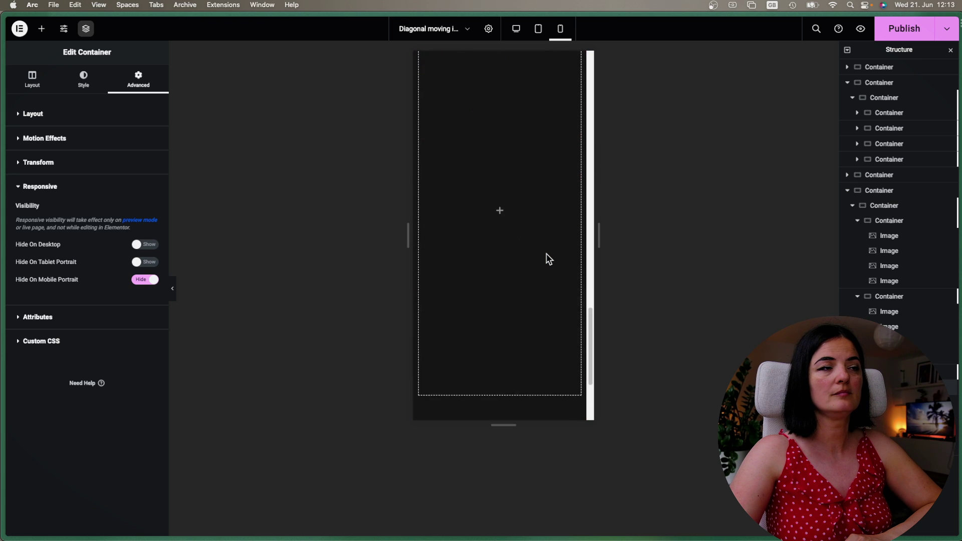
{"action": "scroll", "coordinate": [548, 259], "scroll_direction": "up", "scroll_amount": 5}
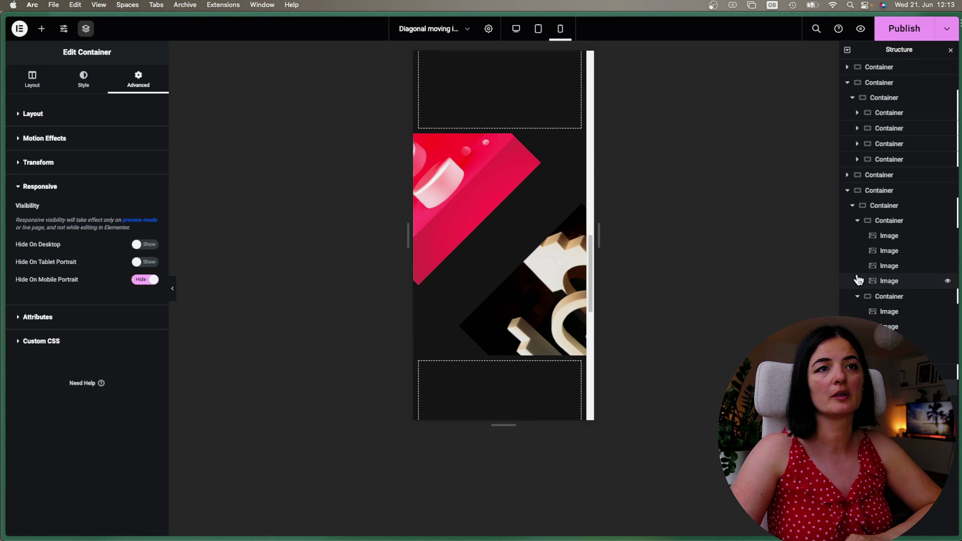
{"action": "left_click", "coordinate": [860, 221]}
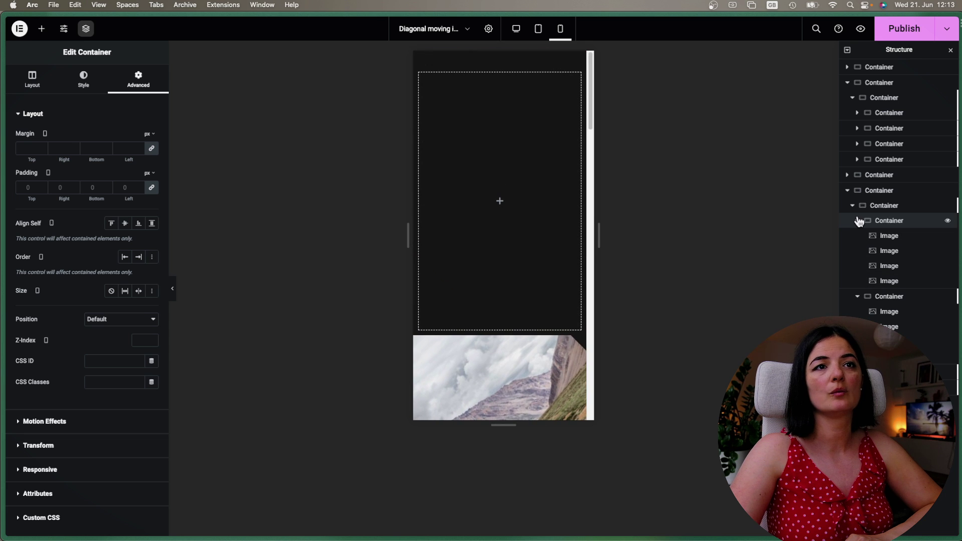
{"action": "left_click", "coordinate": [858, 221]}
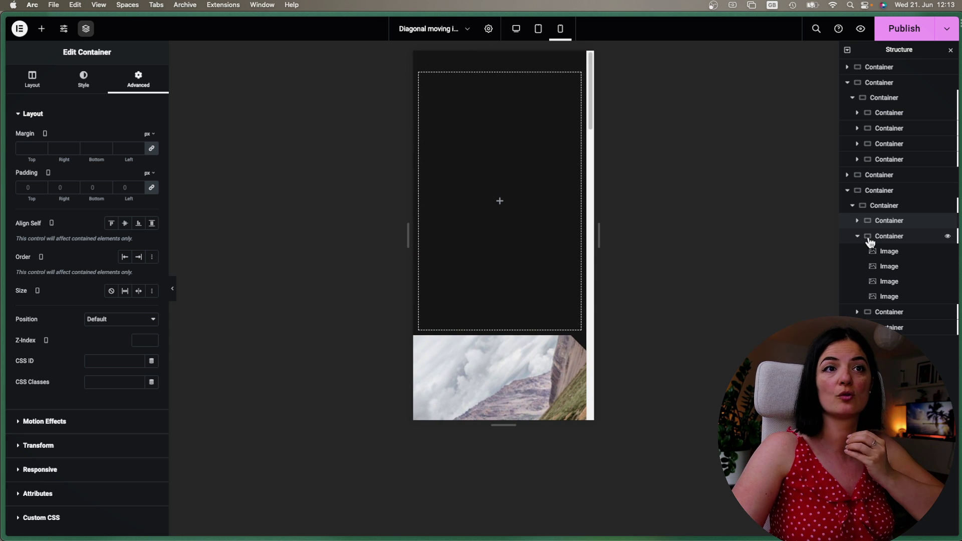
{"action": "left_click", "coordinate": [872, 240]}
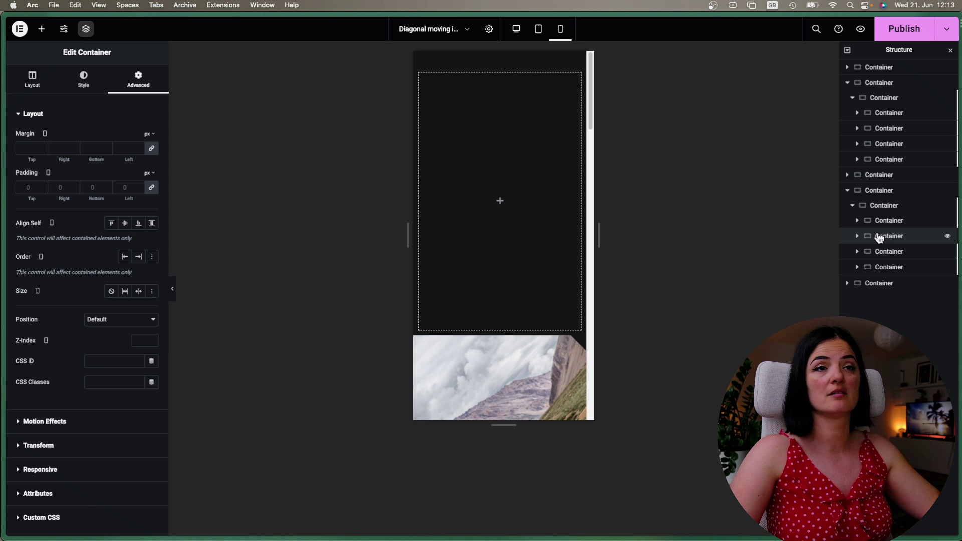
{"action": "scroll", "coordinate": [552, 283], "scroll_direction": "down", "scroll_amount": 15}
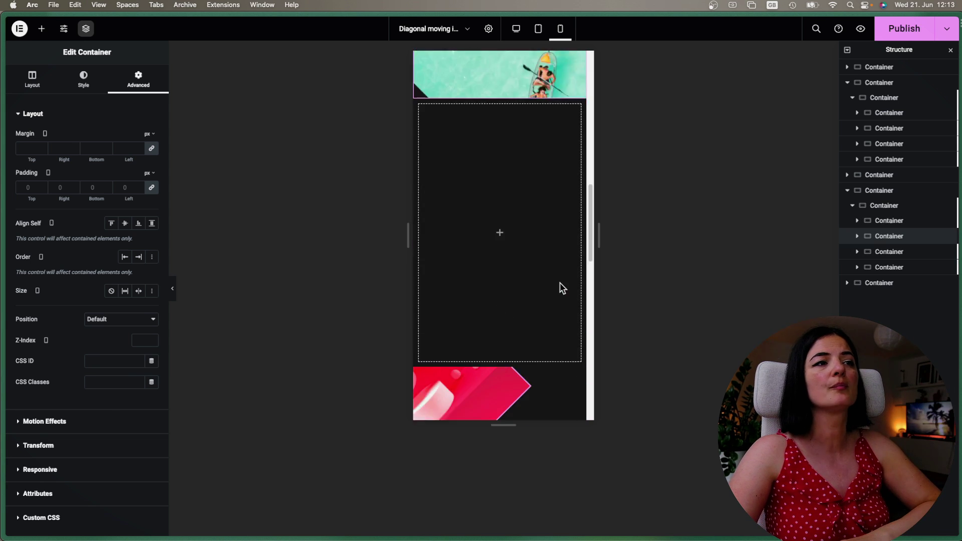
{"action": "left_click", "coordinate": [534, 307]}
{"action": "scroll", "coordinate": [537, 260], "scroll_direction": "up", "scroll_amount": 3}
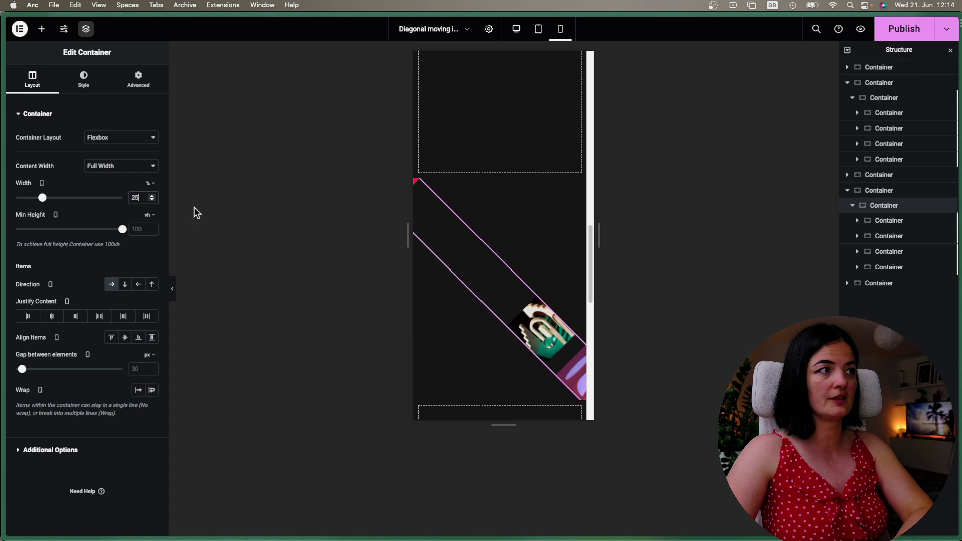
- Narrow the first image column container to 40% width on mobile
{"action": "left_click", "coordinate": [486, 248]}
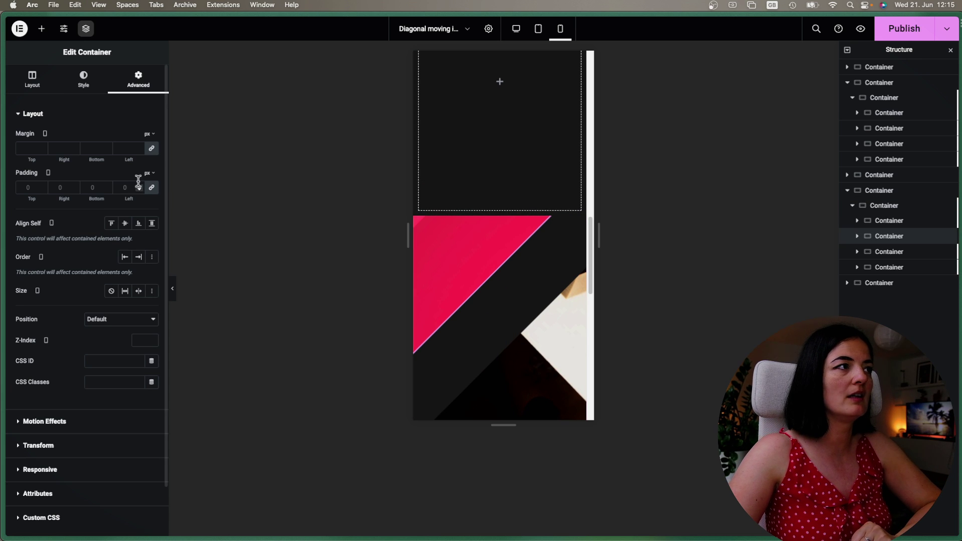
{"action": "left_click", "coordinate": [29, 84]}
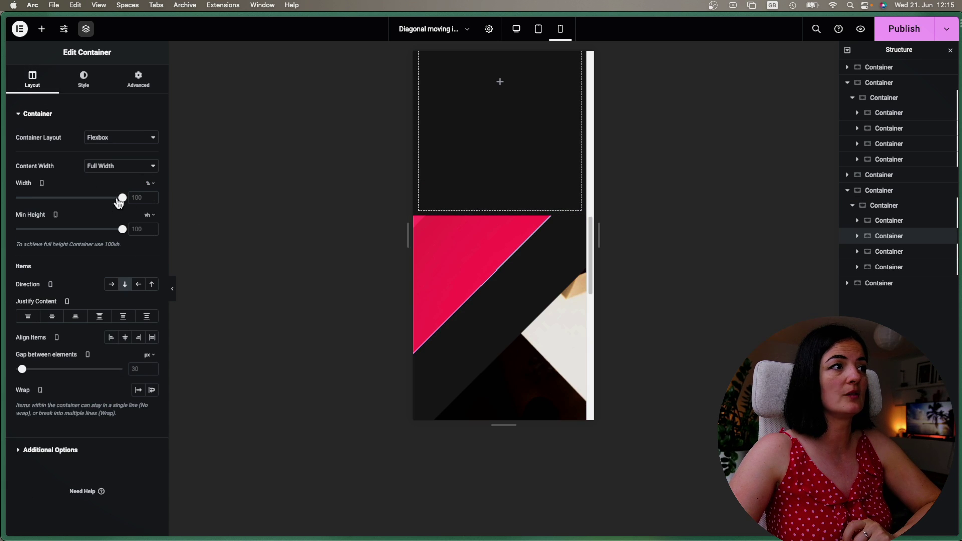
{"action": "left_click_drag", "start_coordinate": [121, 197], "coordinate": [62, 204]}
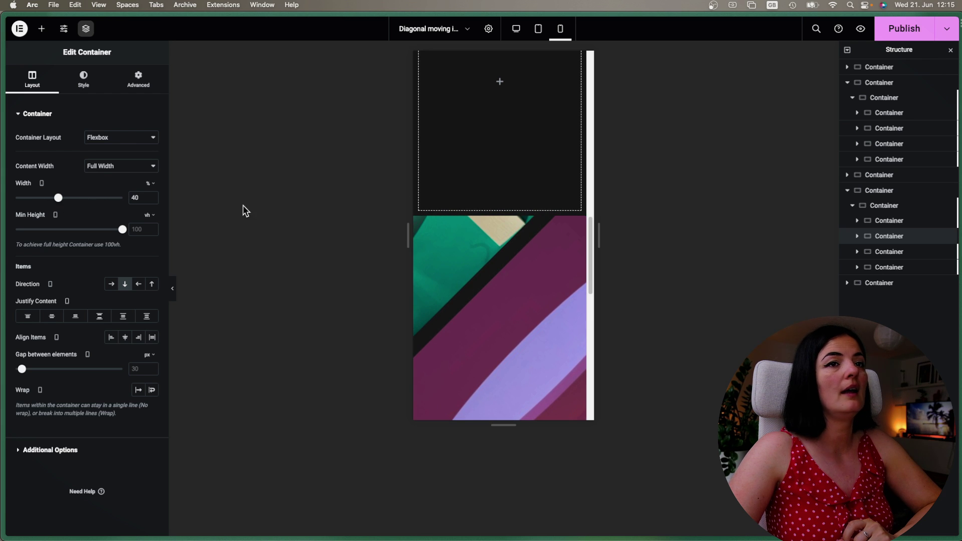
- Narrow another image column container to 40% mobile width as well
{"action": "left_click", "coordinate": [884, 253]}
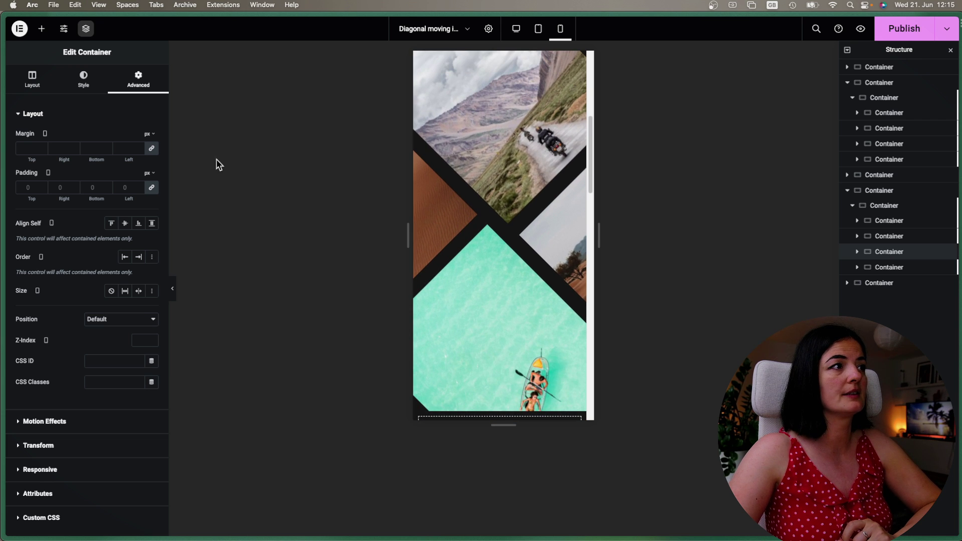
{"action": "left_click", "coordinate": [34, 78]}
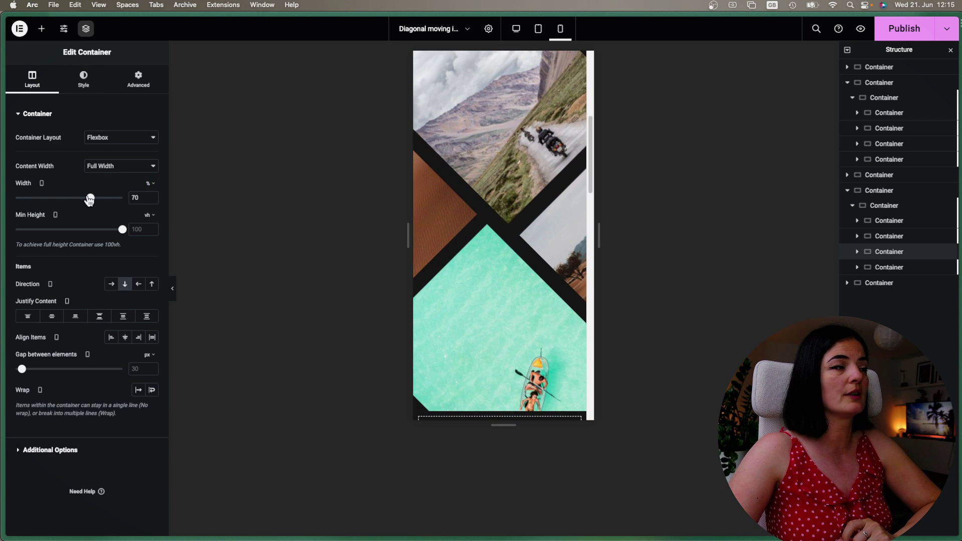
{"action": "scroll", "coordinate": [518, 278], "scroll_direction": "down", "scroll_amount": 10}
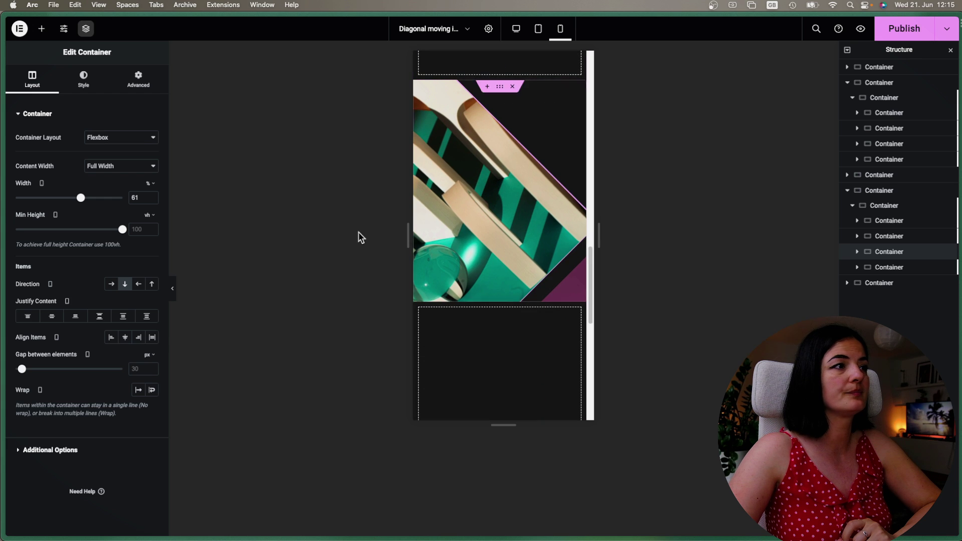
{"action": "left_click_drag", "start_coordinate": [82, 200], "coordinate": [61, 202]}
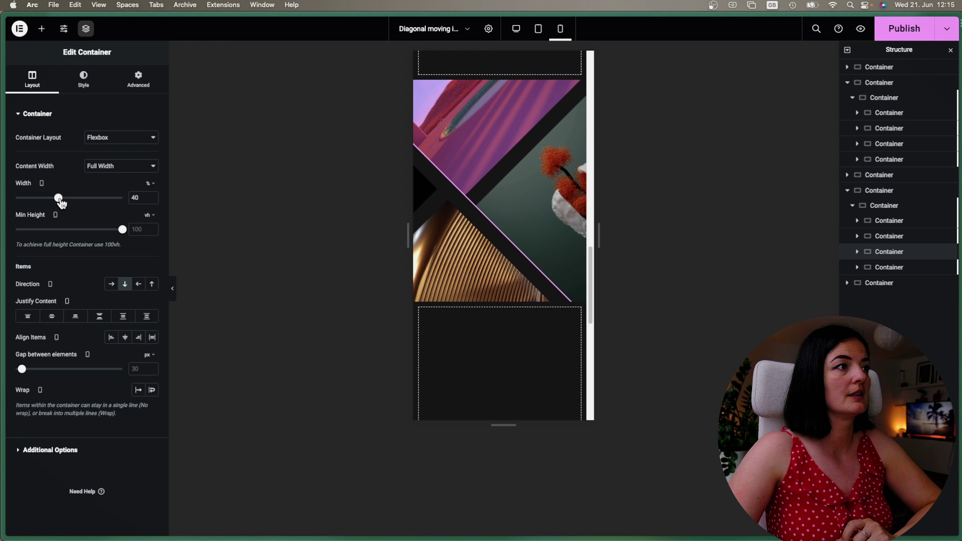
{"action": "scroll", "coordinate": [537, 245], "scroll_direction": "down", "scroll_amount": 3}
{"action": "scroll", "coordinate": [537, 245], "scroll_direction": "up", "scroll_amount": 5}
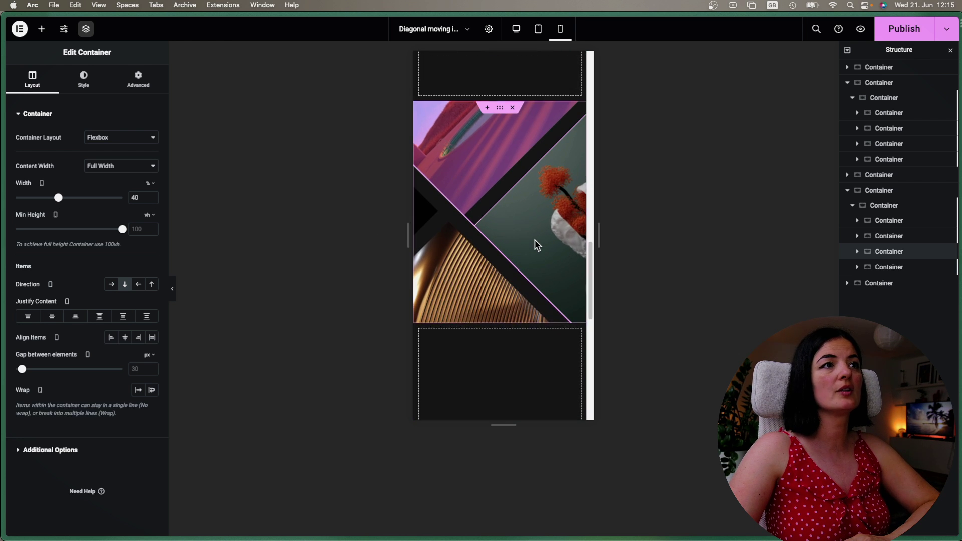
{"action": "scroll", "coordinate": [536, 245], "scroll_direction": "down", "scroll_amount": 2}
{"action": "scroll", "coordinate": [535, 240], "scroll_direction": "down", "scroll_amount": 4}
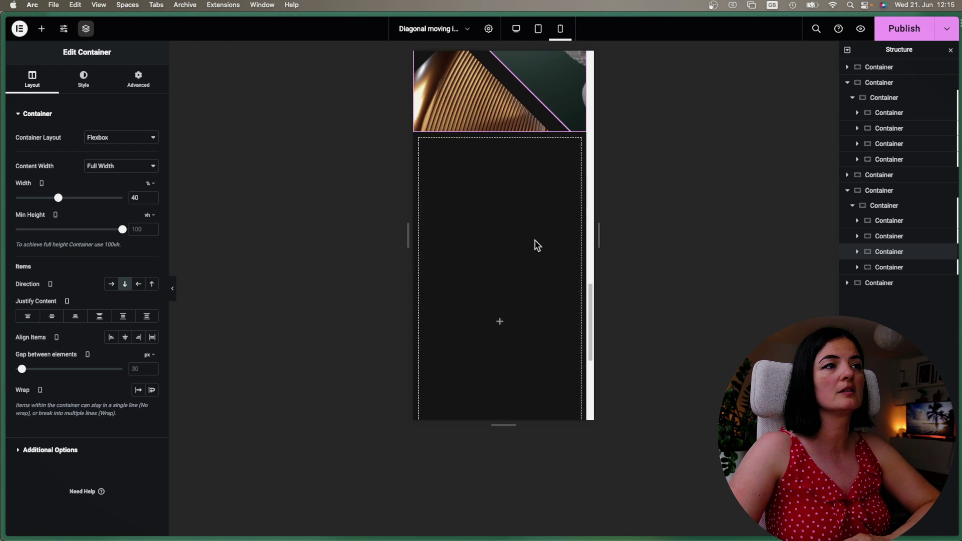
{"action": "scroll", "coordinate": [534, 240], "scroll_direction": "up", "scroll_amount": 5}
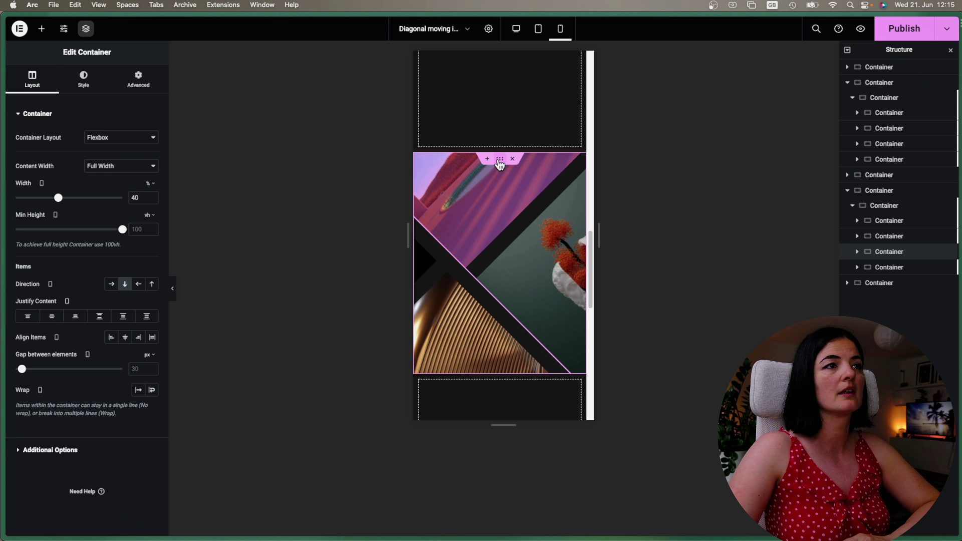
- Set the diagonal-columns container to about 75 vh and the outer container to 100 vh on mobile
{"action": "left_click", "coordinate": [500, 160]}
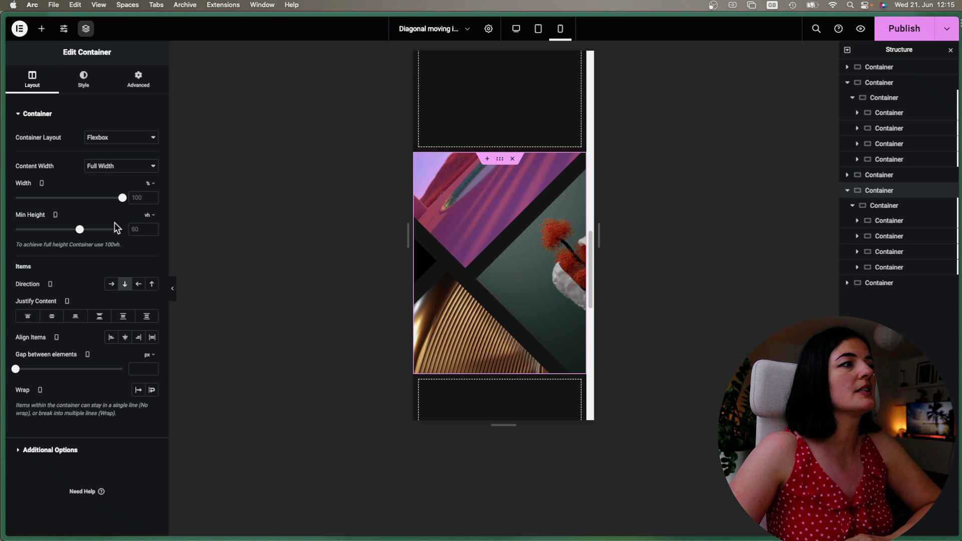
{"action": "left_click_drag", "start_coordinate": [79, 231], "coordinate": [96, 234]}
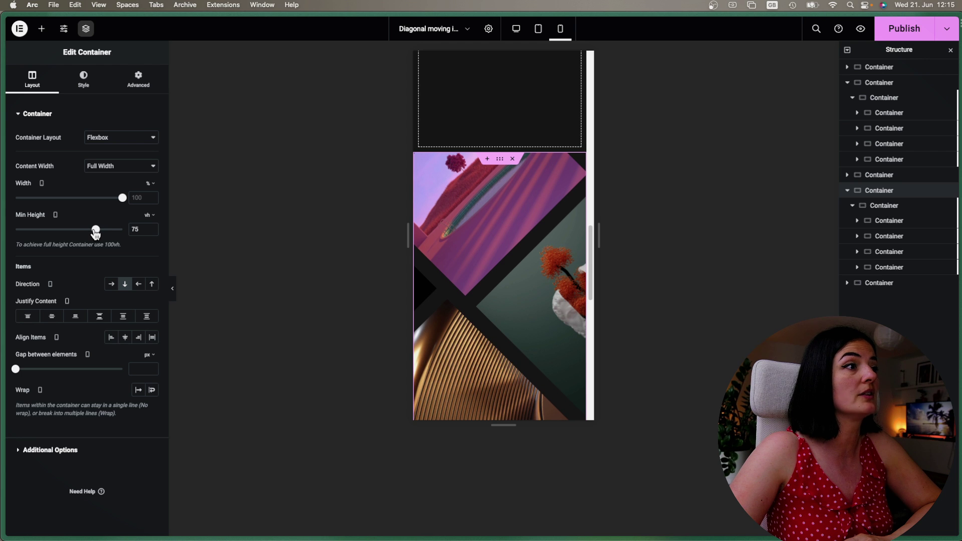
{"action": "scroll", "coordinate": [511, 285], "scroll_direction": "down", "scroll_amount": 5}
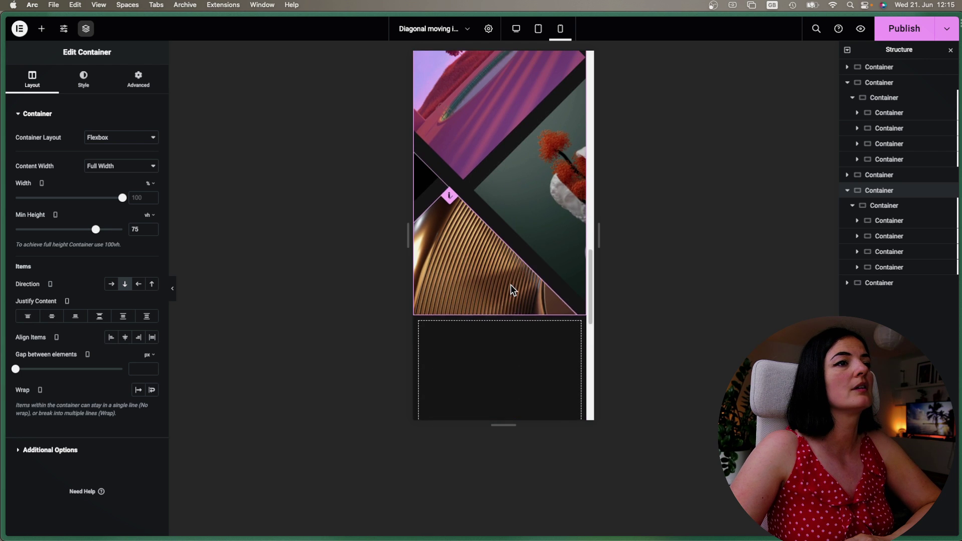
{"action": "scroll", "coordinate": [510, 285], "scroll_direction": "up", "scroll_amount": 5}
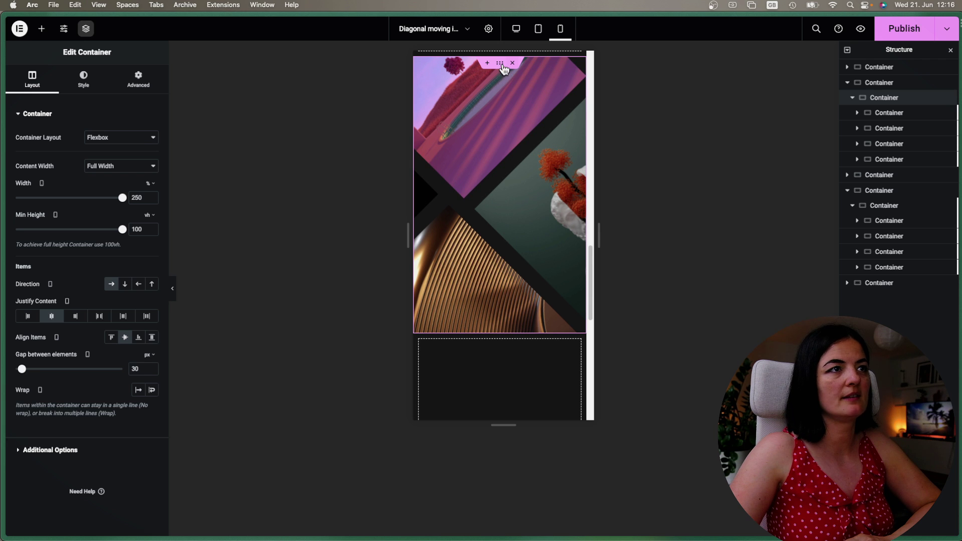
{"action": "left_click", "coordinate": [502, 65]}
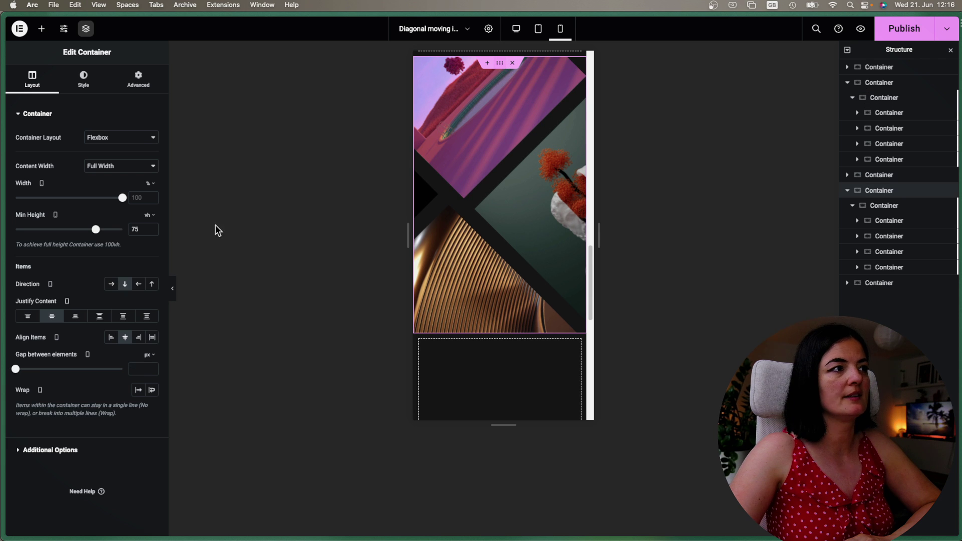
{"action": "left_click_drag", "start_coordinate": [98, 231], "coordinate": [162, 232]}
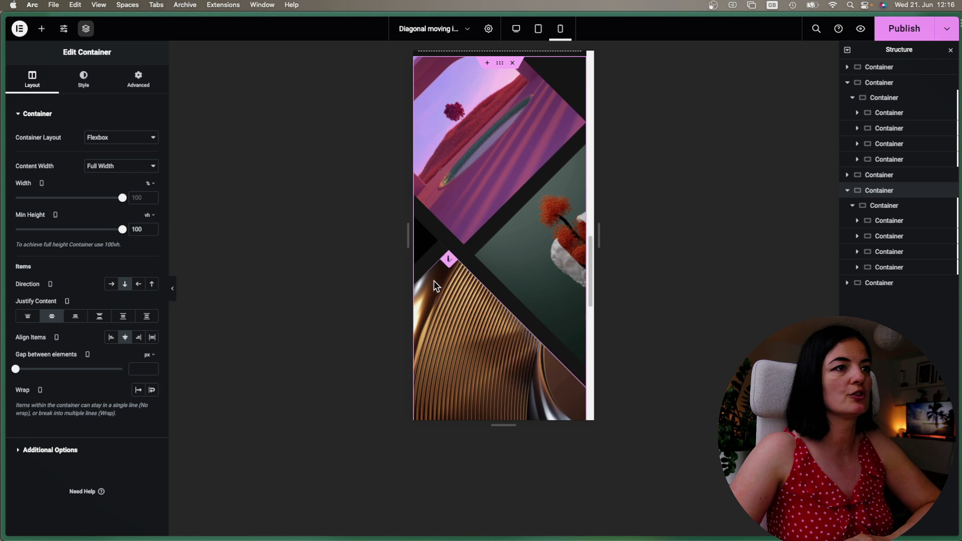
- Widen the second and third image column containers to 45% on mobile
{"action": "left_click", "coordinate": [534, 284]}
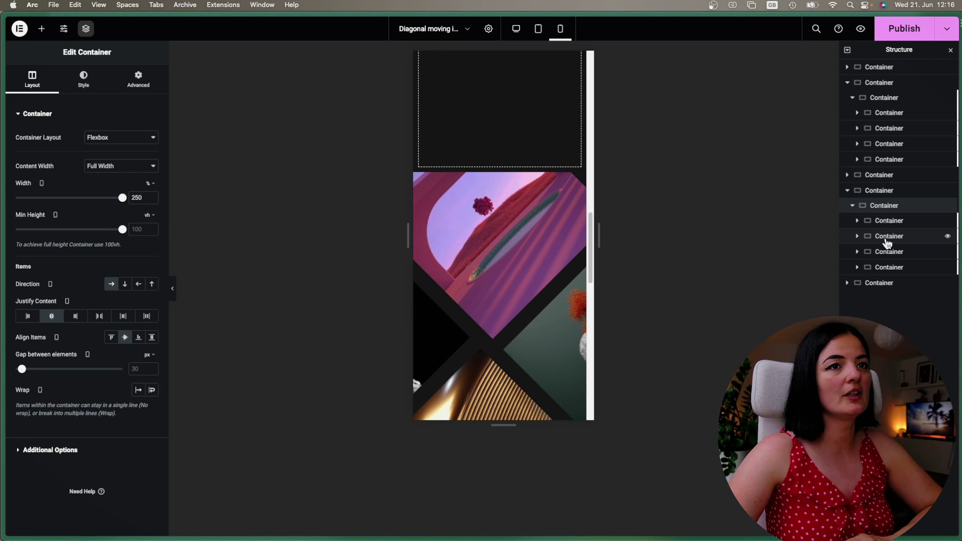
{"action": "left_click", "coordinate": [886, 240]}
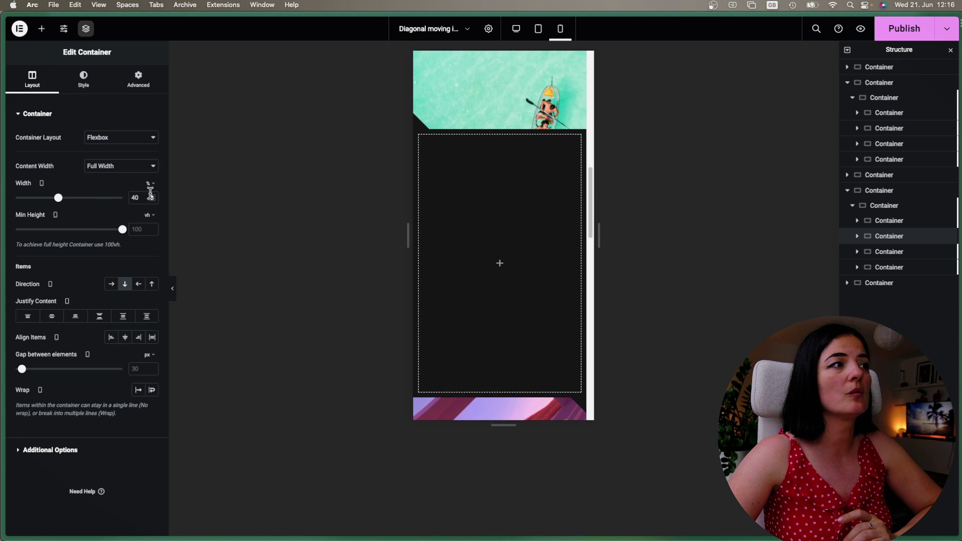
{"action": "scroll", "coordinate": [454, 273], "scroll_direction": "down", "scroll_amount": 5}
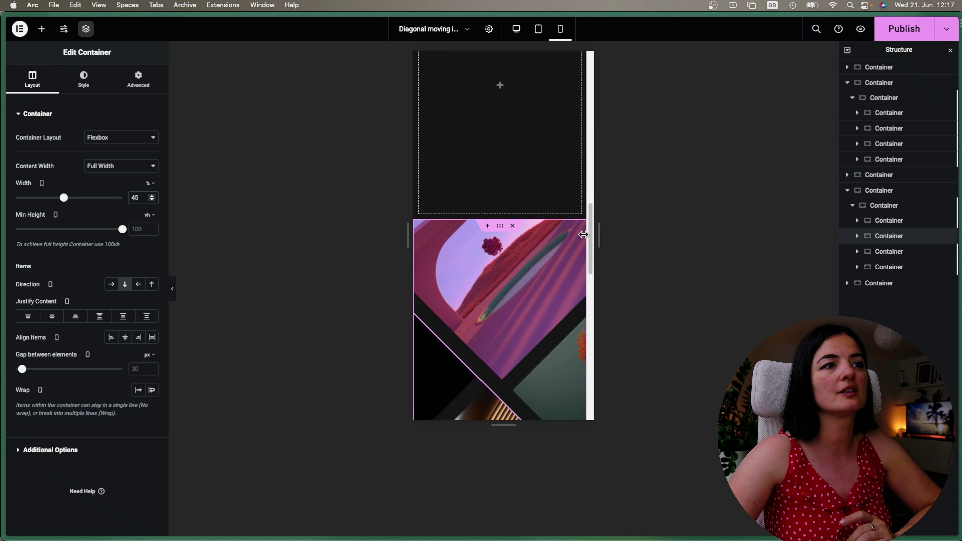
{"action": "left_click", "coordinate": [863, 258]}
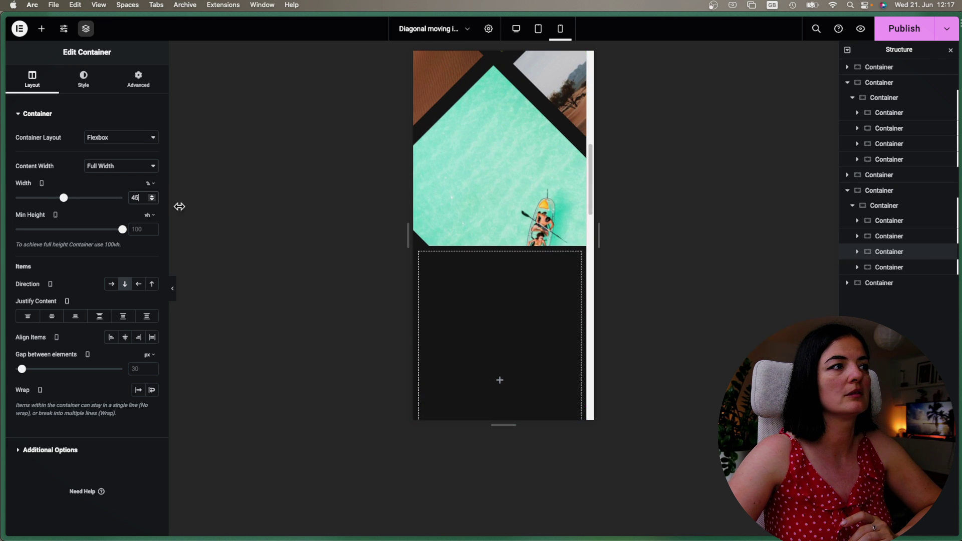
{"action": "scroll", "coordinate": [499, 274], "scroll_direction": "down", "scroll_amount": 5}
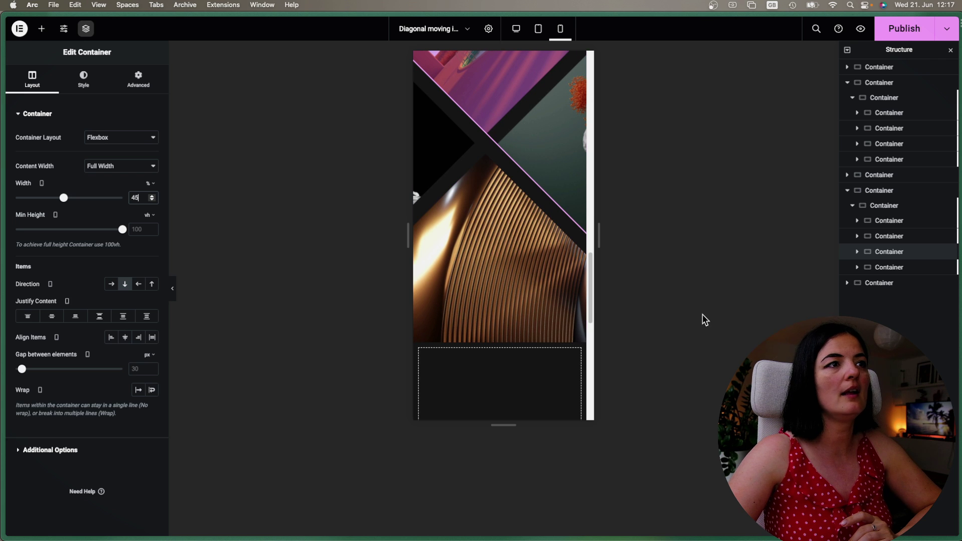
- Swap the dark black-and-white image for the turquoise kayak photo from the Media Library
{"action": "left_click", "coordinate": [451, 155]}
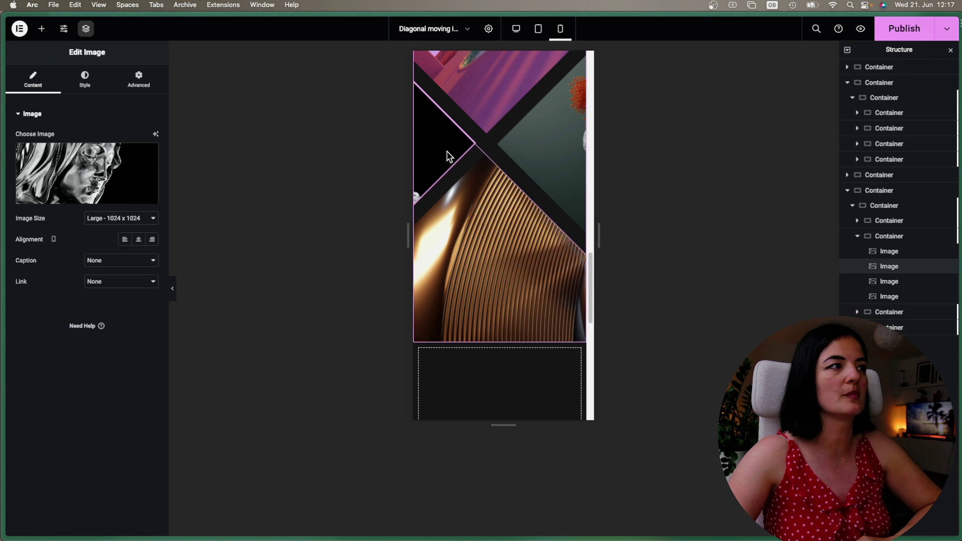
{"action": "left_click", "coordinate": [85, 176]}
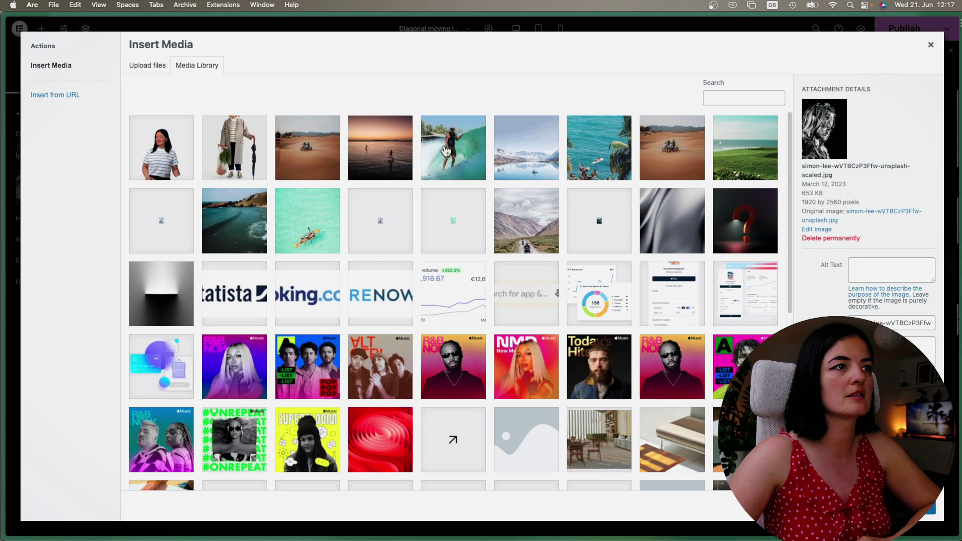
{"action": "left_click", "coordinate": [307, 220]}
{"action": "left_click", "coordinate": [913, 507]}
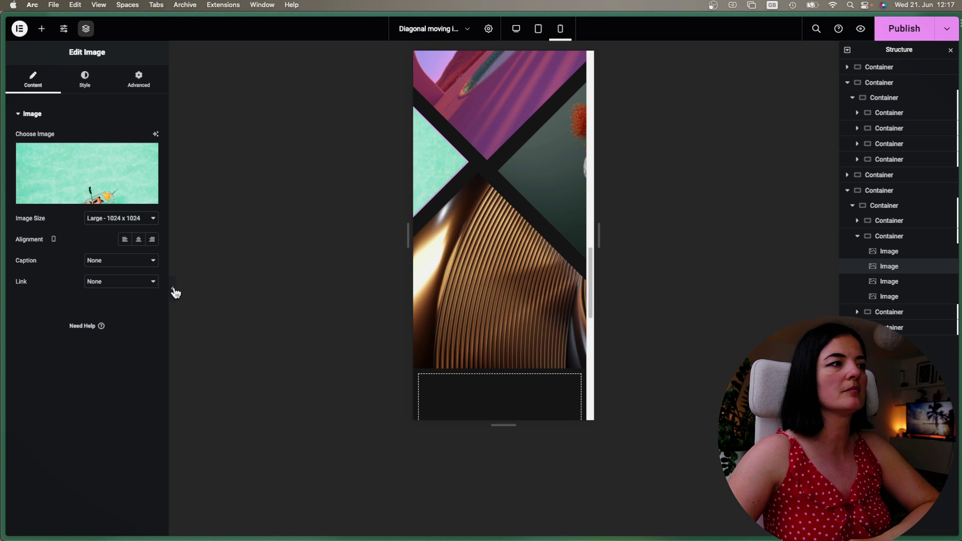
{"action": "left_click", "coordinate": [174, 291]}
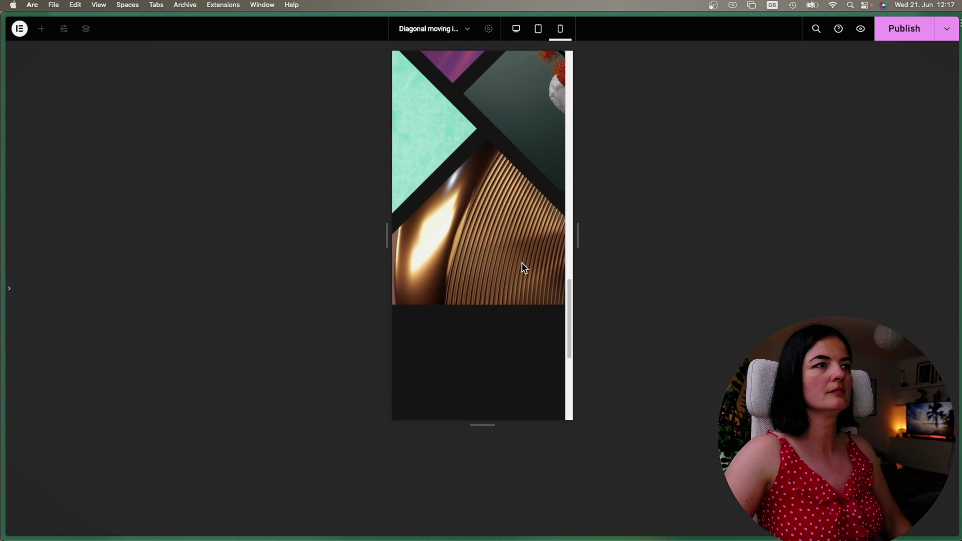
- Return to the desktop layout and bring the editor panel back
{"action": "left_click", "coordinate": [516, 29]}
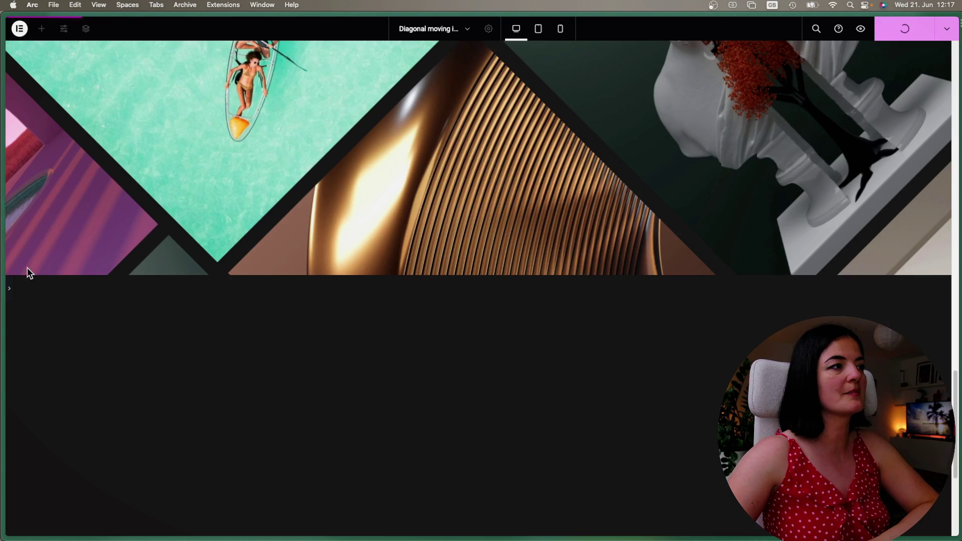
{"action": "left_click", "coordinate": [11, 290]}
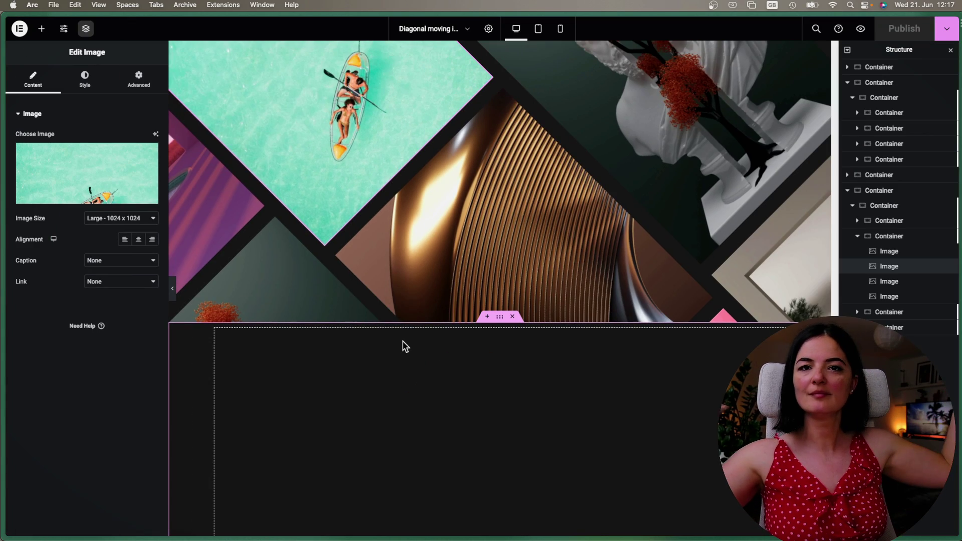